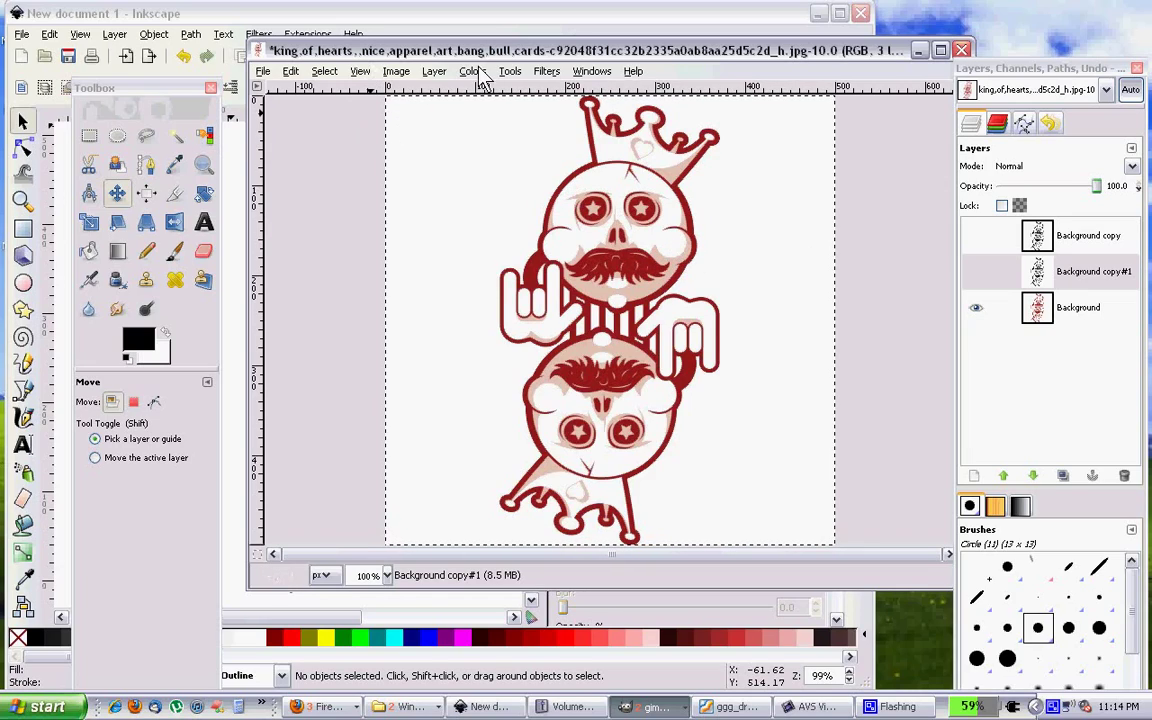
Step: Convert the king-of-hearts image to grayscale mode and copy the artwork of the Background copy#1 layer
left_click(432, 75)
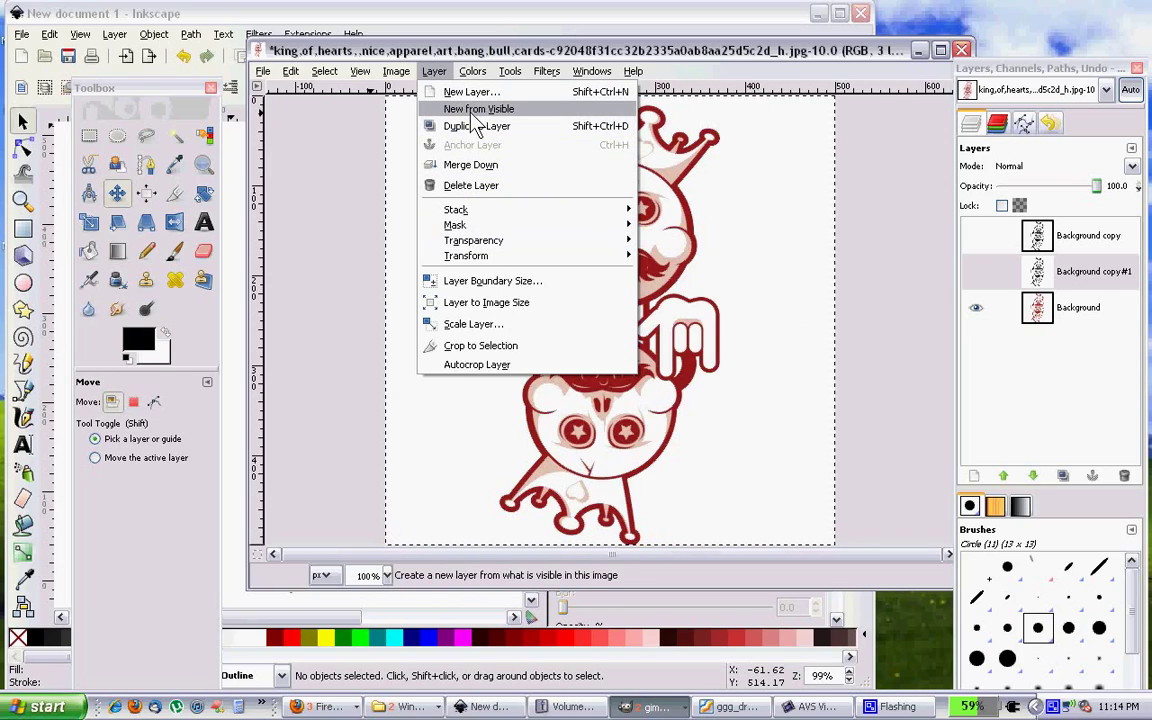
mouse_move(407, 82)
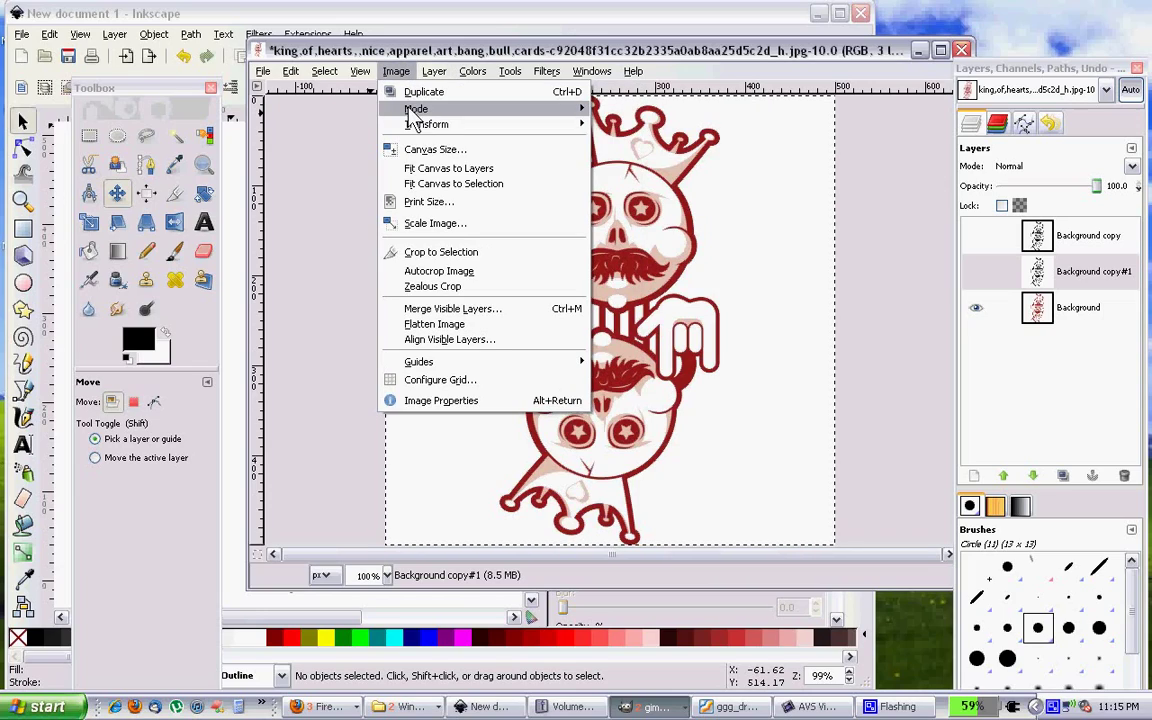
mouse_move(411, 110)
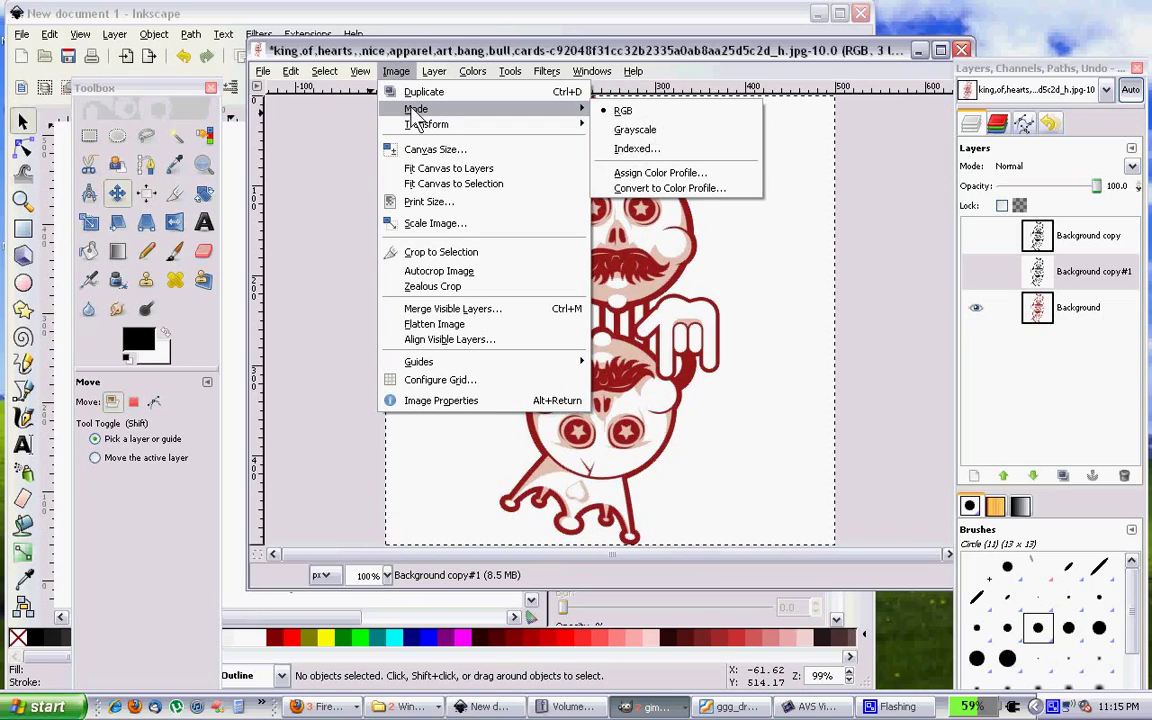
left_click(652, 132)
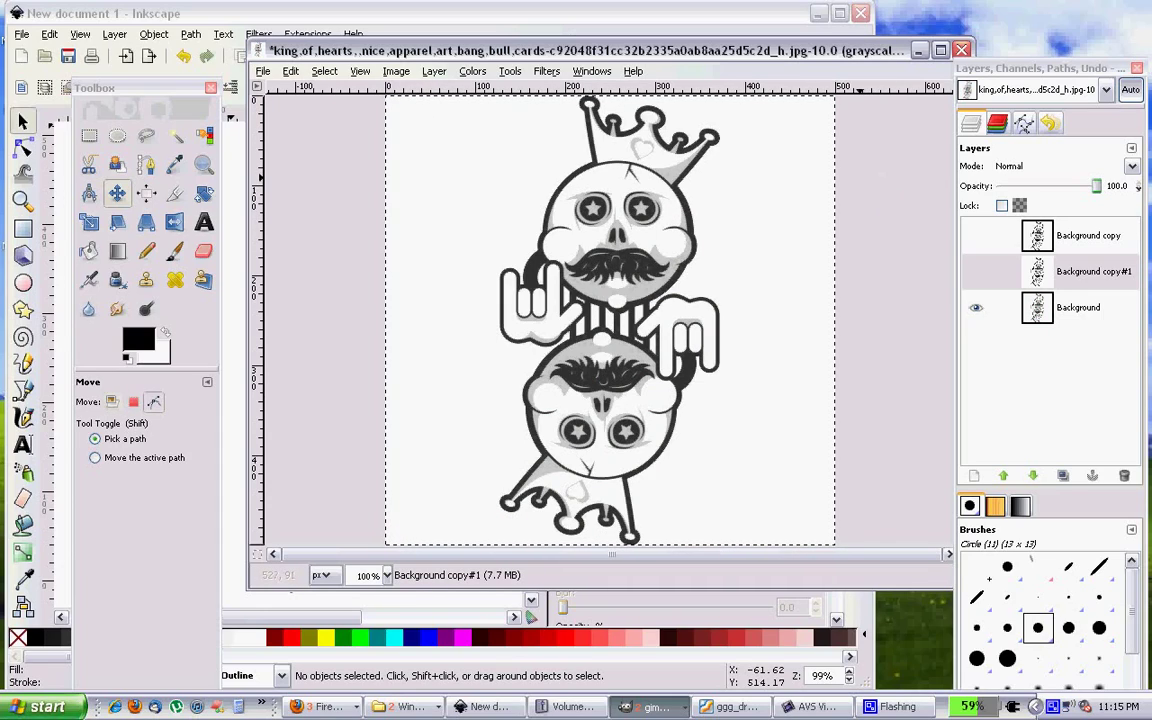
key("ctrl+c")
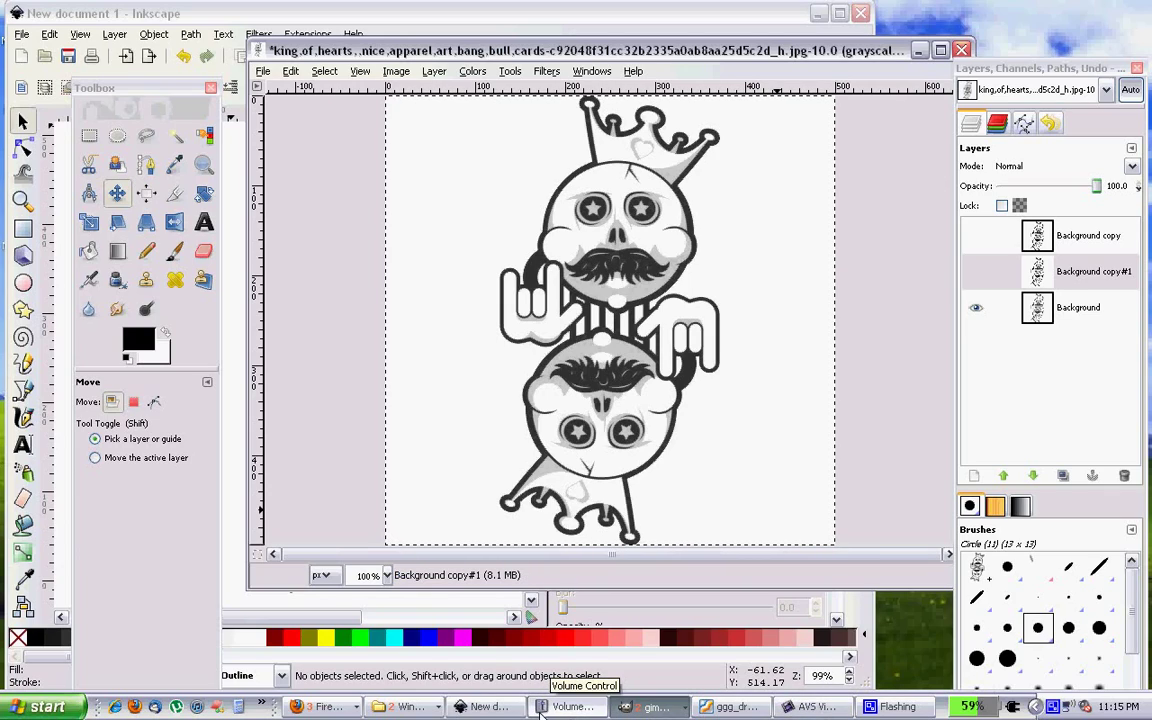
Step: Switch to Inkscape and add a layer named Graphic above the Outline layer
left_click(485, 706)
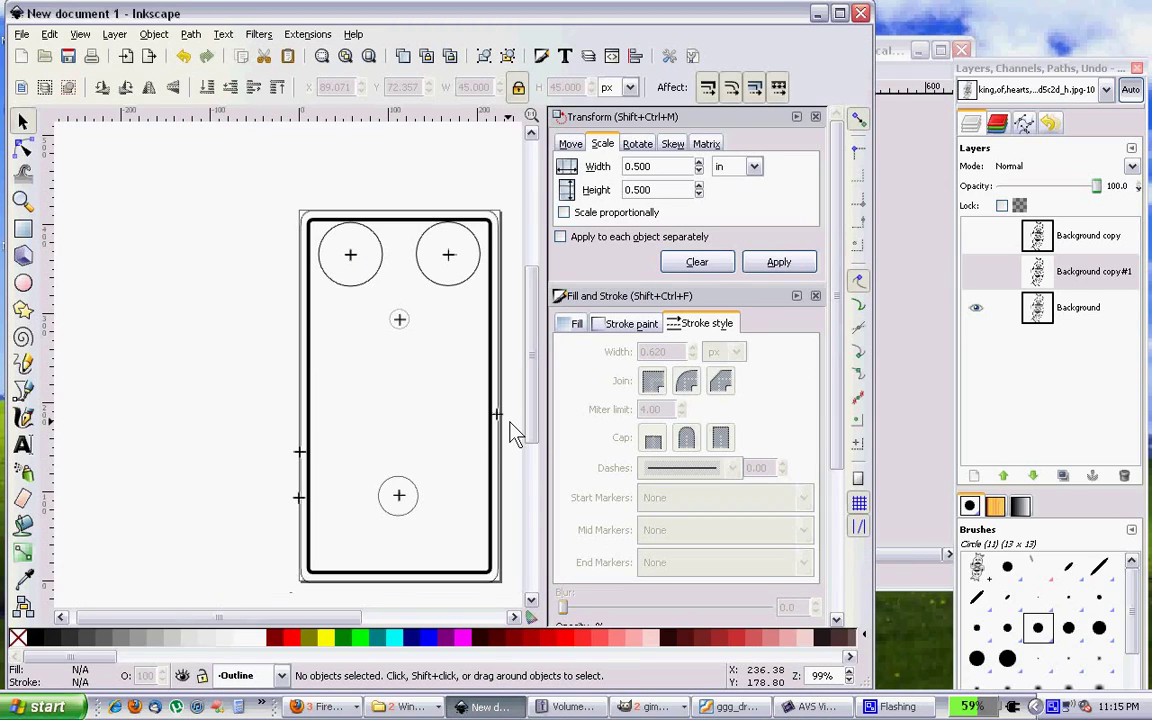
key("minus")
key("minus")
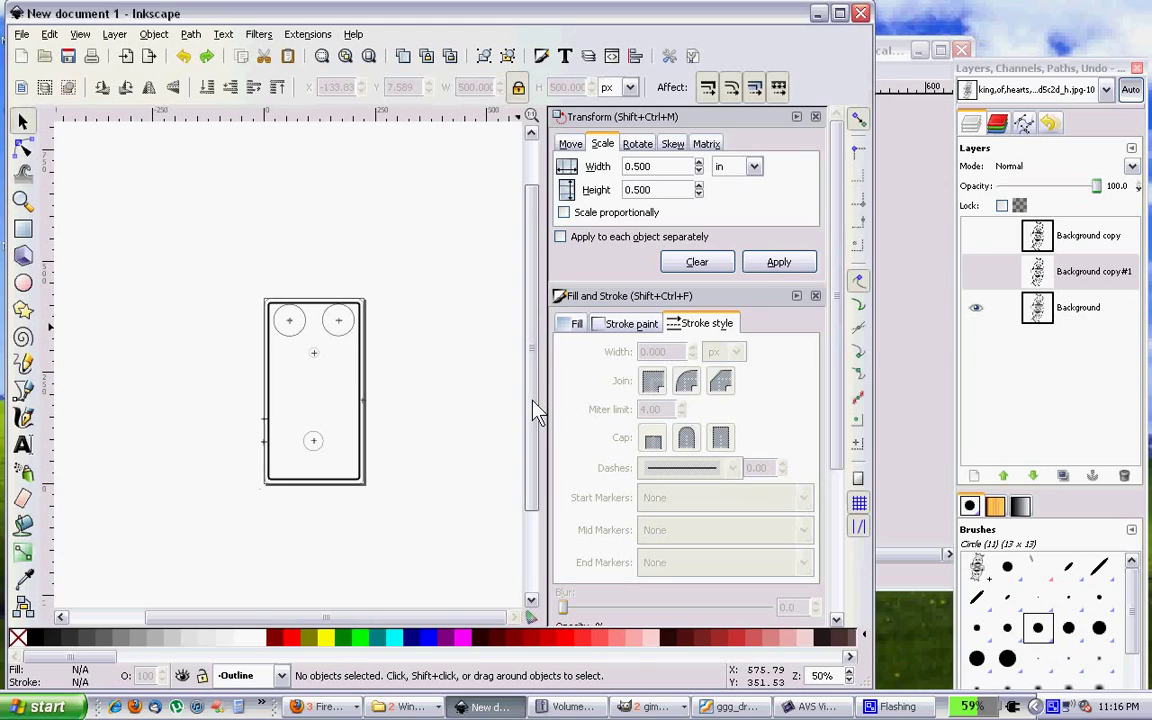
scroll(680, 420, "down", 6)
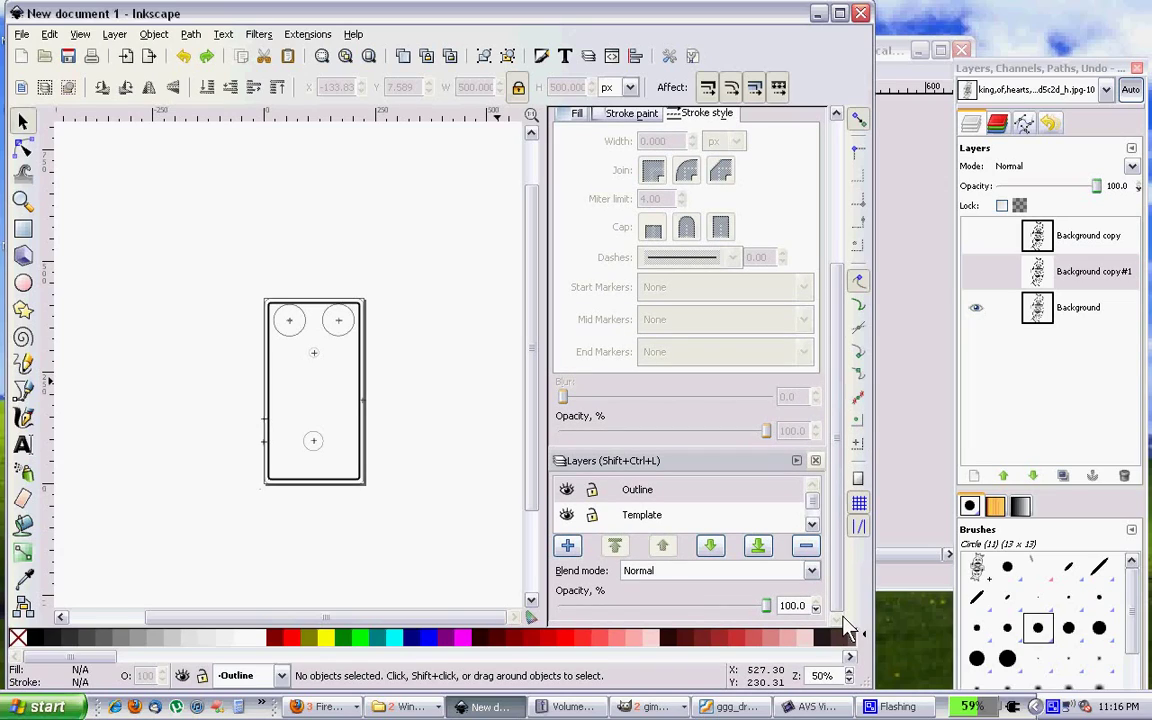
scroll(812, 509, "down", 1)
scroll(809, 497, "up", 1)
scroll(800, 505, "down", 1)
scroll(780, 492, "up", 1)
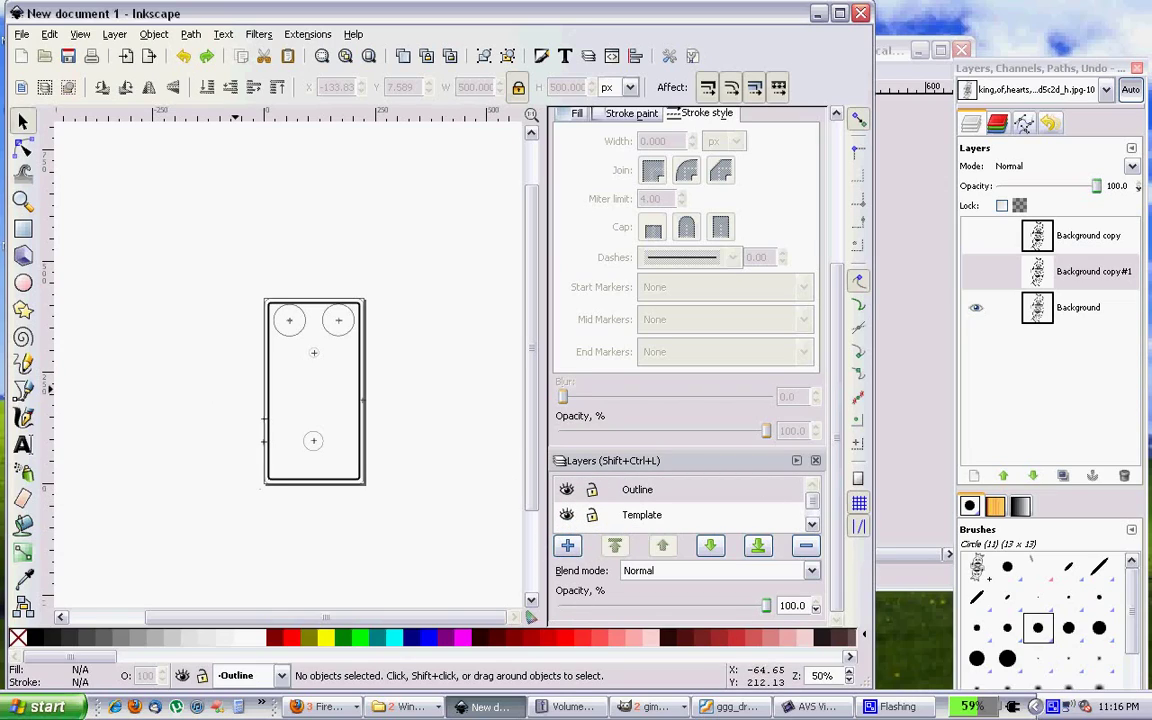
left_click(567, 545)
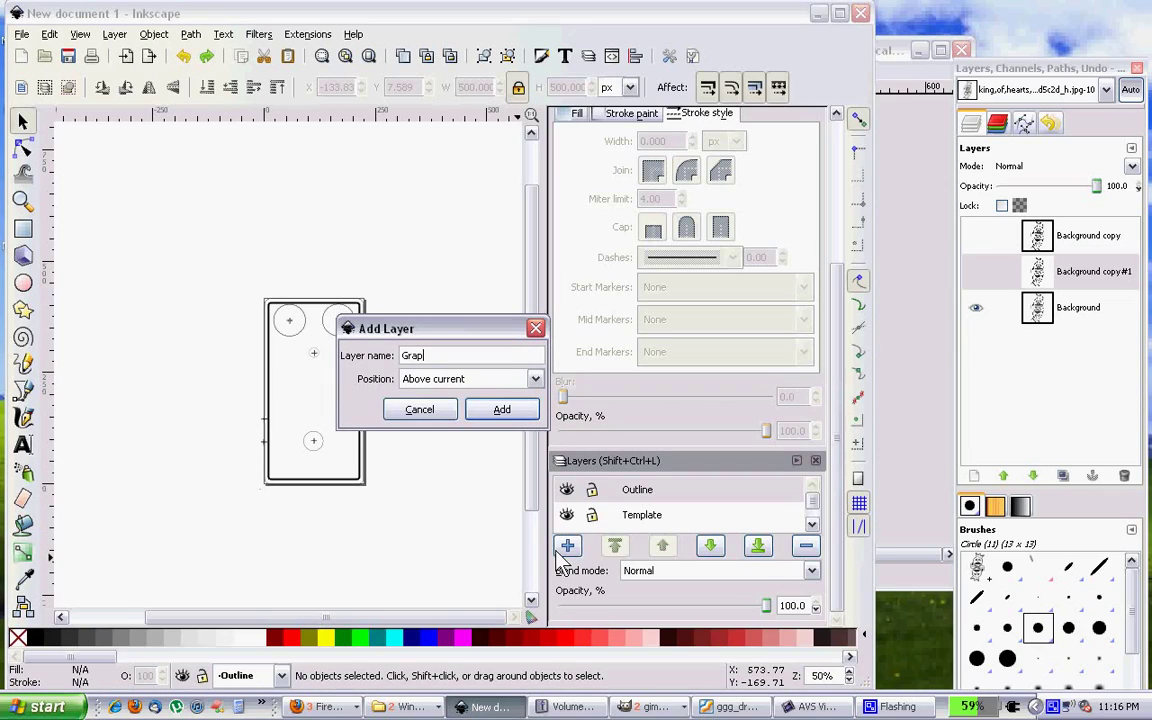
key("Return")
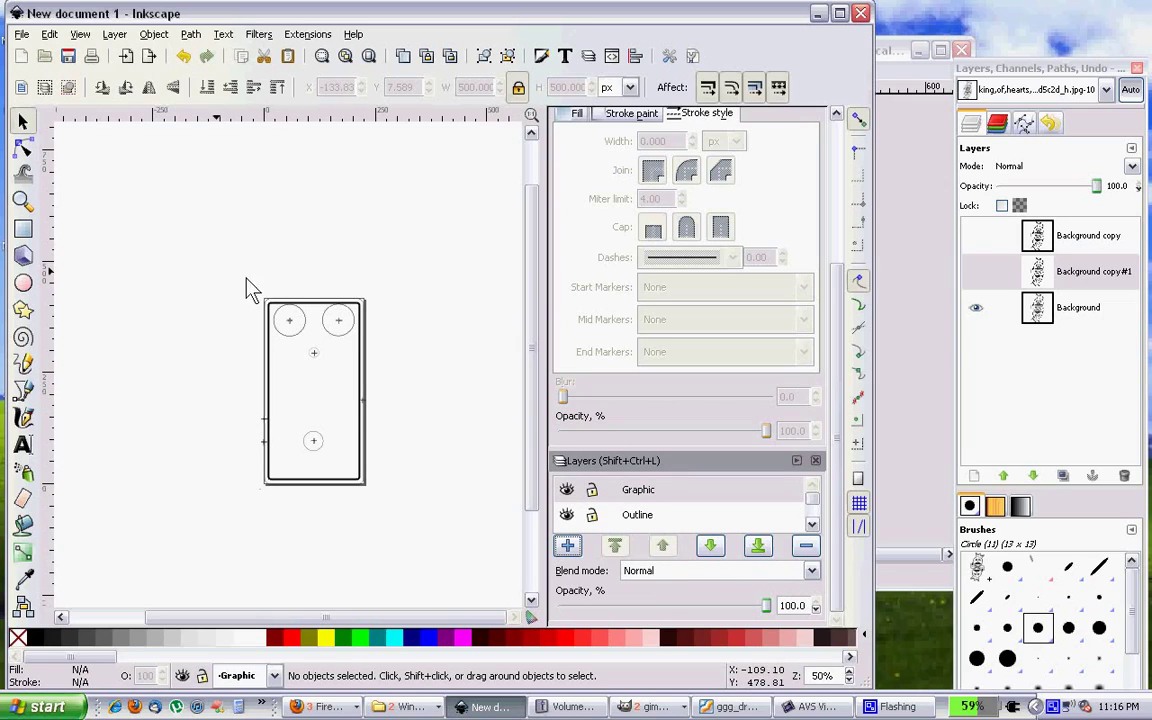
Step: Paste the copied king artwork into the Graphic layer
key("ctrl+v")
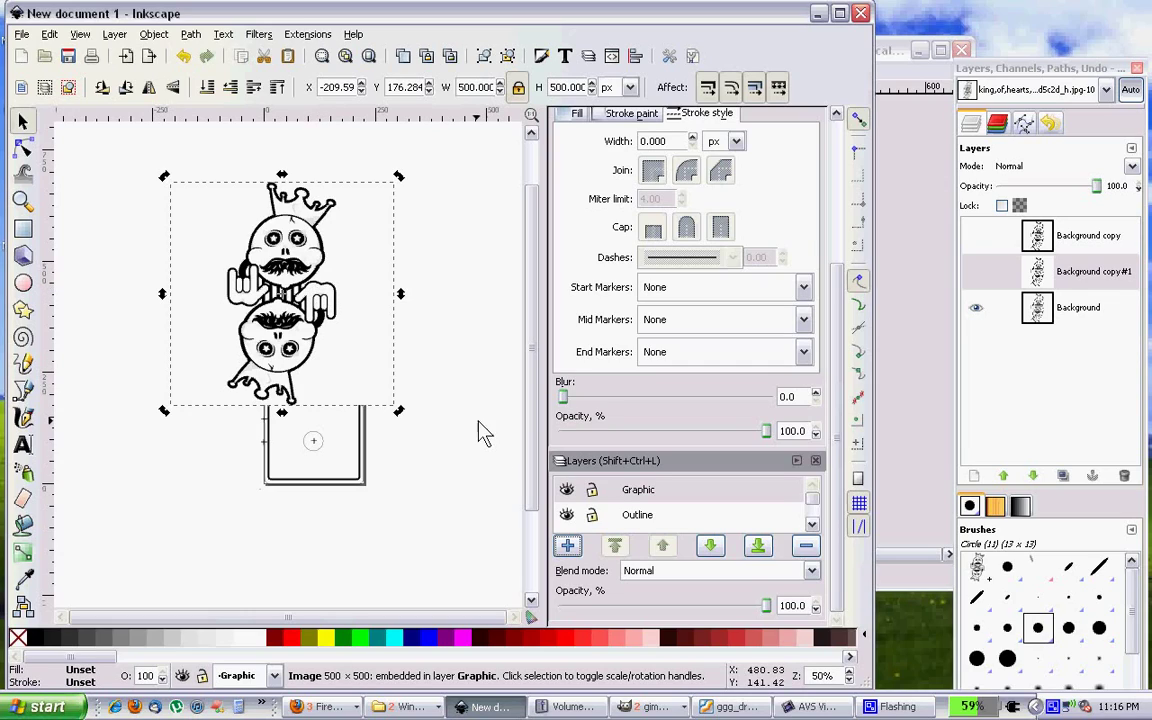
scroll(423, 403, "up", 1)
left_click_drag(535, 463, 520, 408)
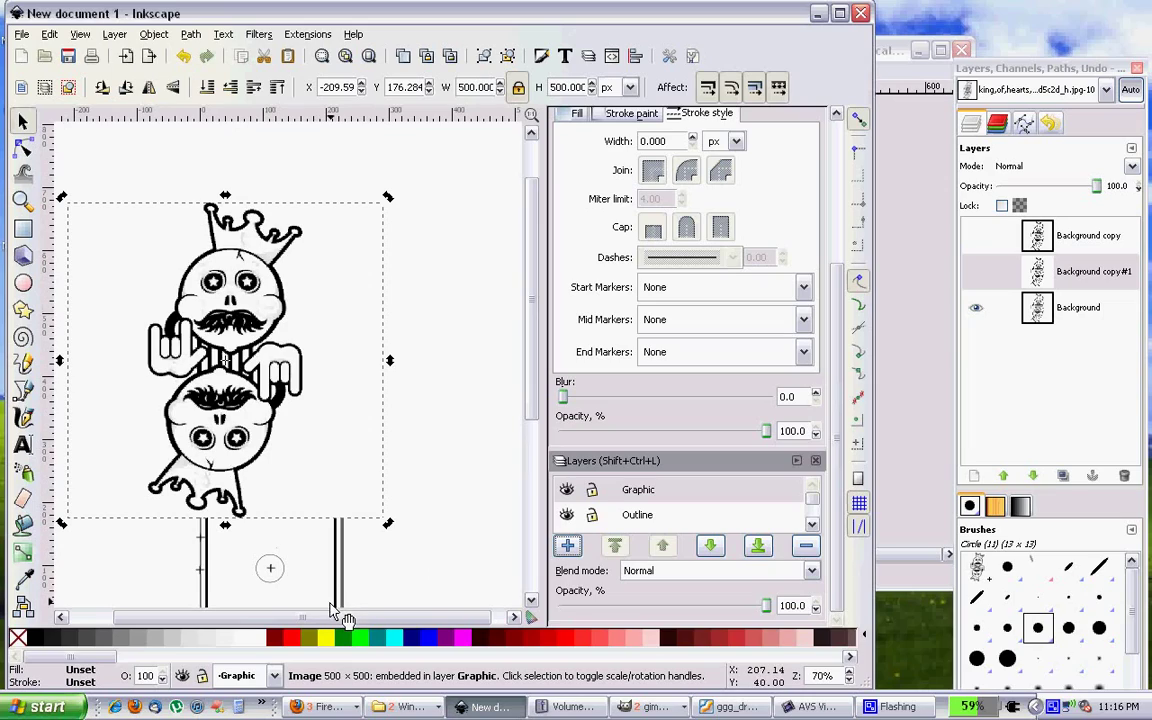
left_click_drag(334, 627, 301, 630)
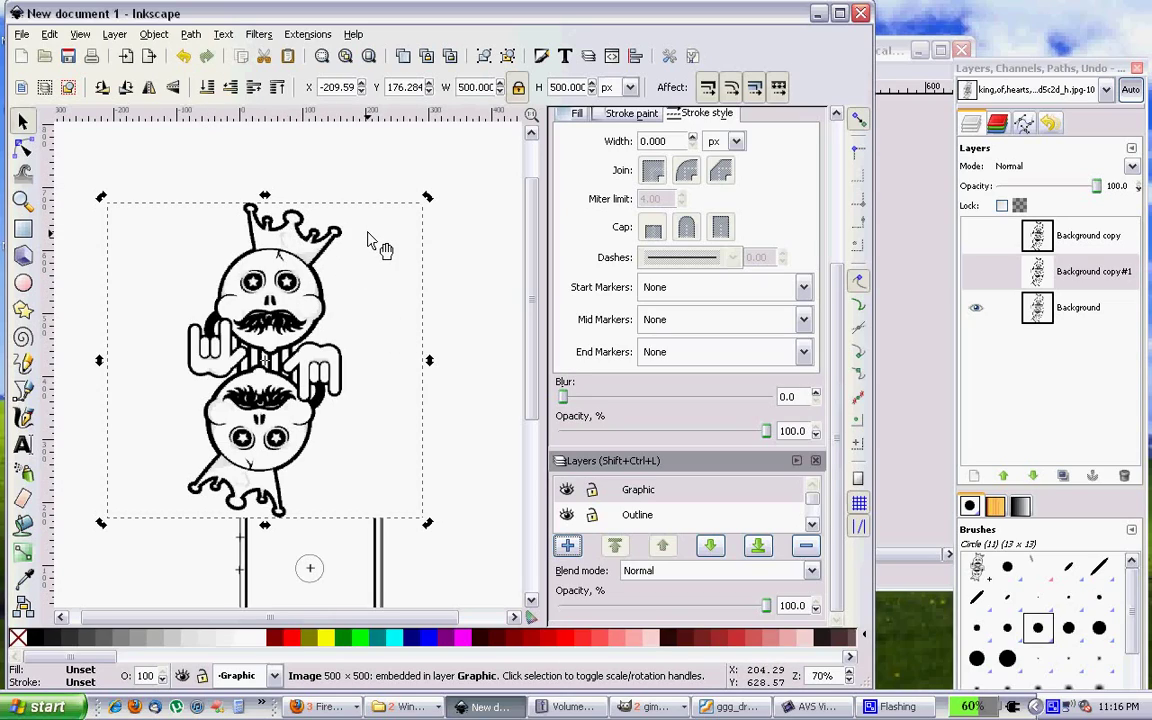
Step: Trace the pasted bitmap into a path in a single scan using brightness cutoff with a 0.860 threshold
left_click(154, 34)
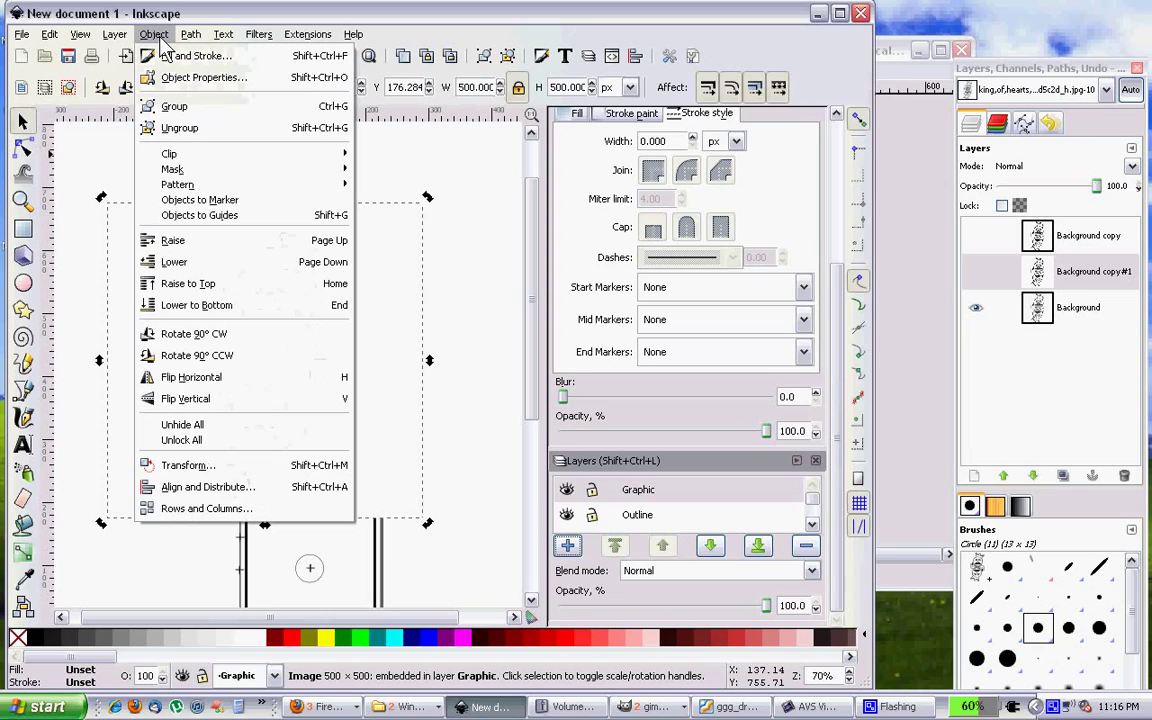
mouse_move(190, 34)
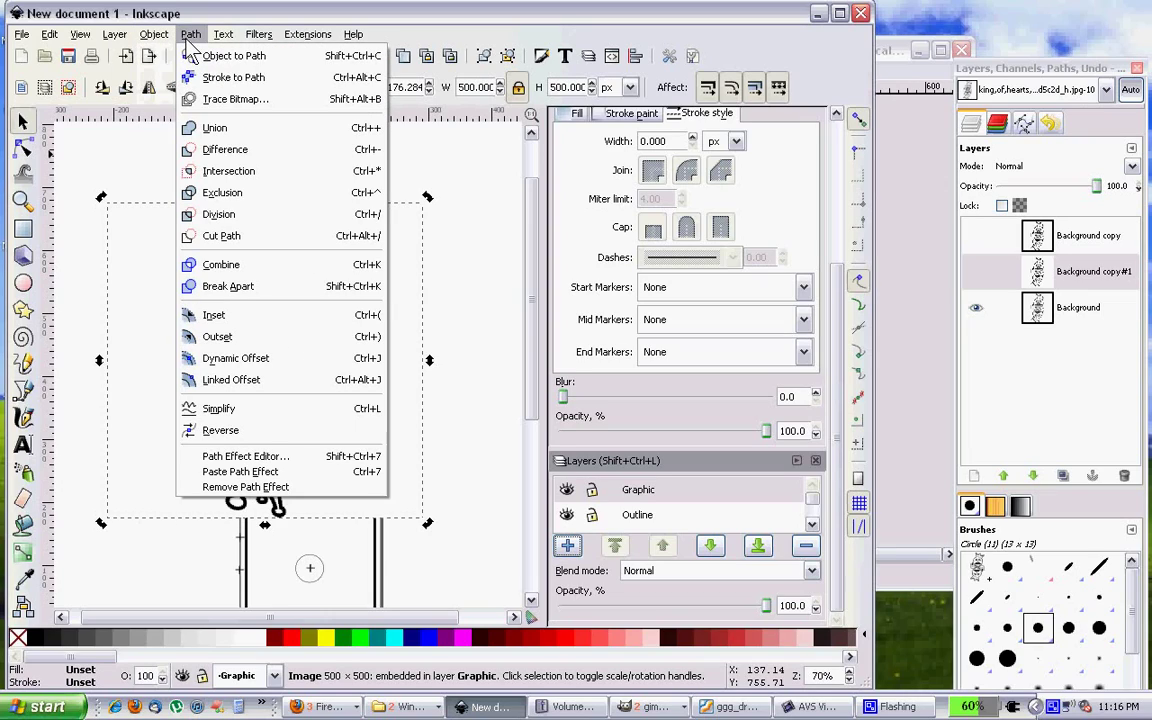
left_click(237, 100)
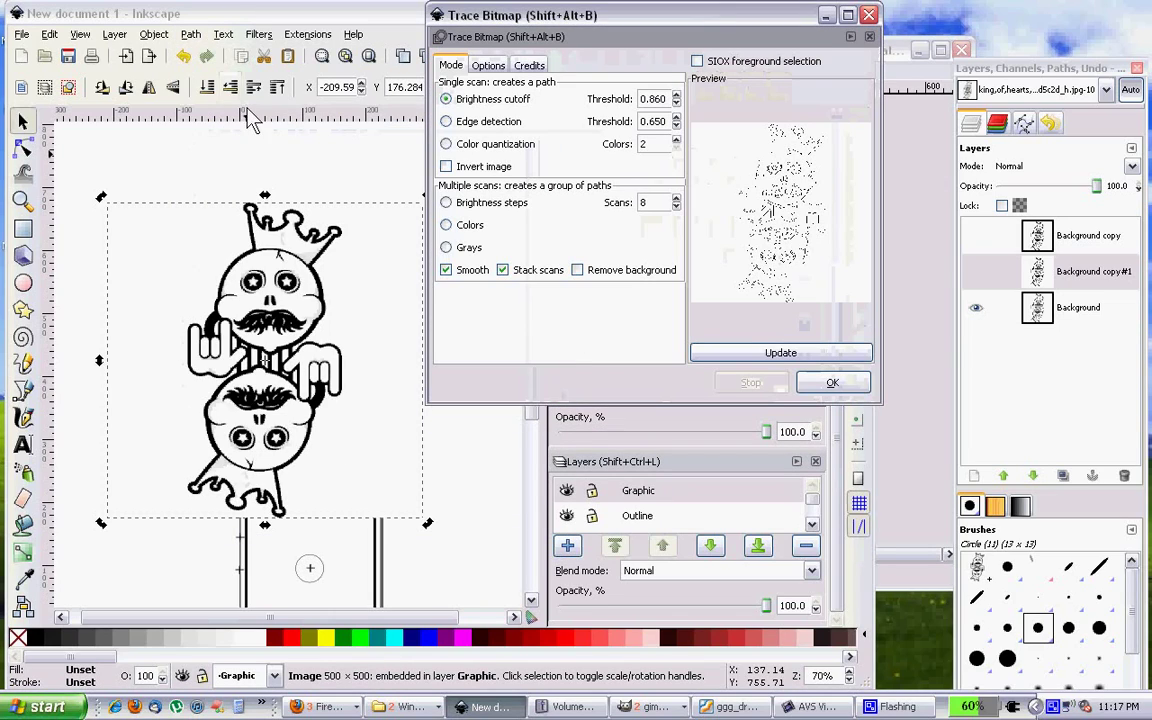
left_click_drag(688, 20, 612, 96)
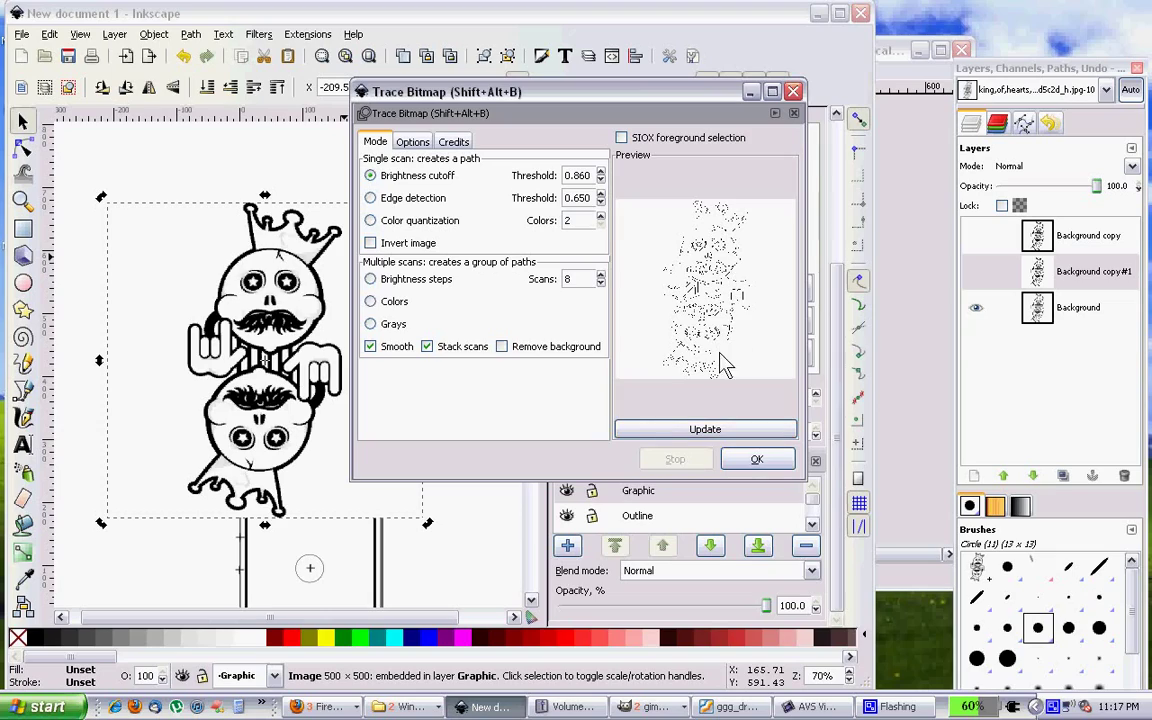
left_click(765, 462)
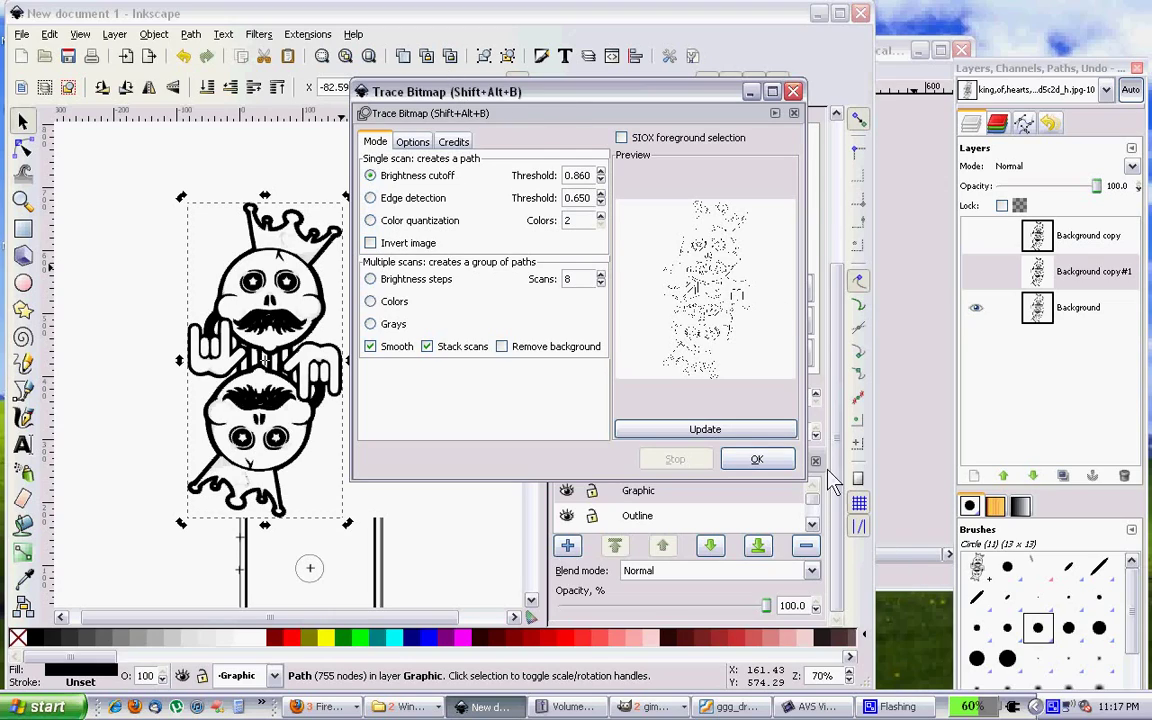
left_click(794, 92)
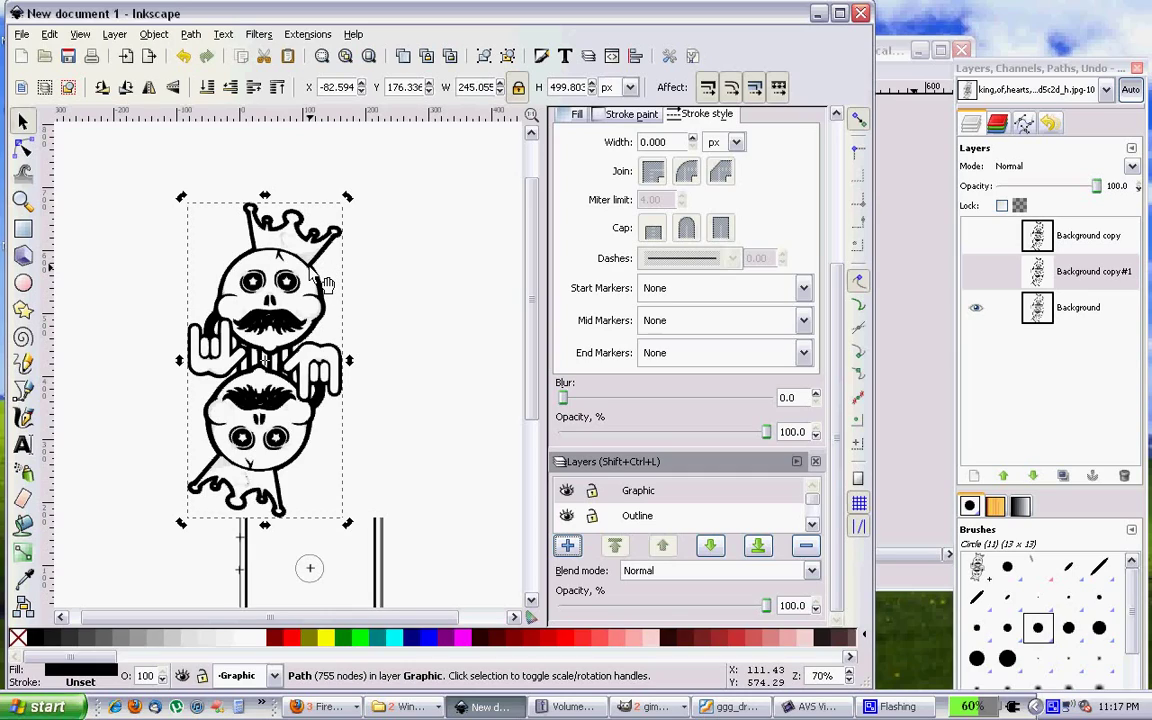
Step: Move the traced path to the right of the original bitmap and compare their edge quality up close
left_click_drag(322, 278, 500, 272)
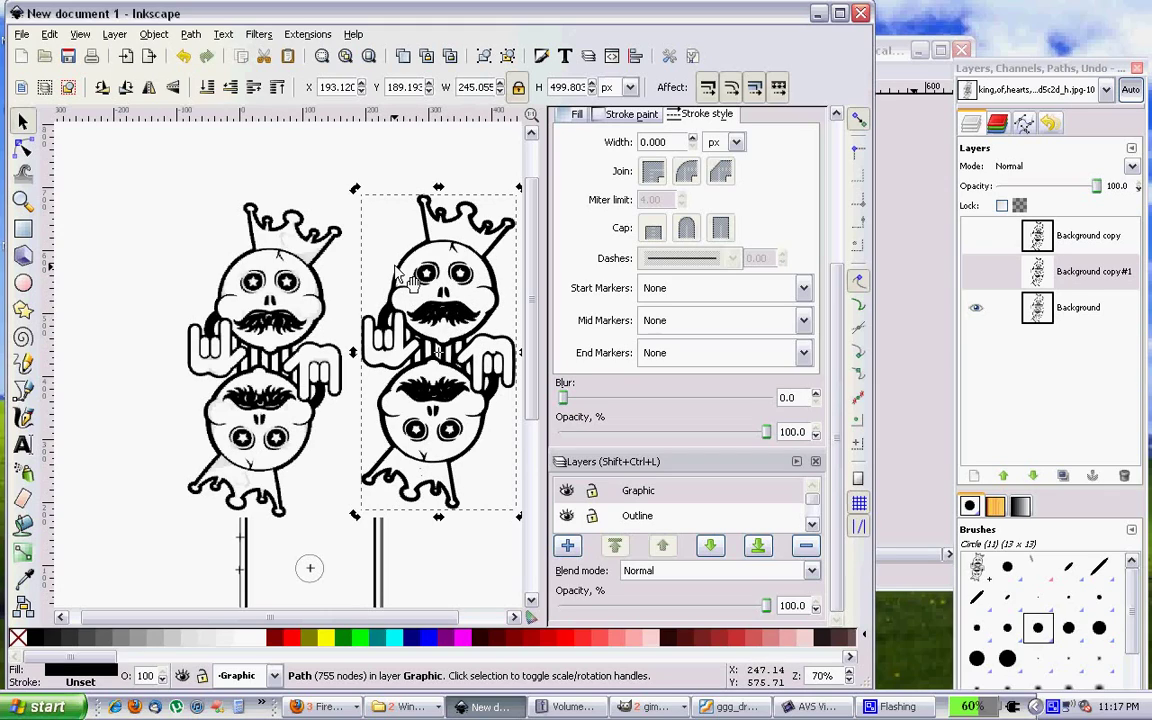
scroll(375, 268, "up", 2)
mouse_move(318, 620)
left_mouse_down()
mouse_move(378, 620)
mouse_move(298, 611)
mouse_move(378, 618)
mouse_move(335, 620)
left_mouse_up()
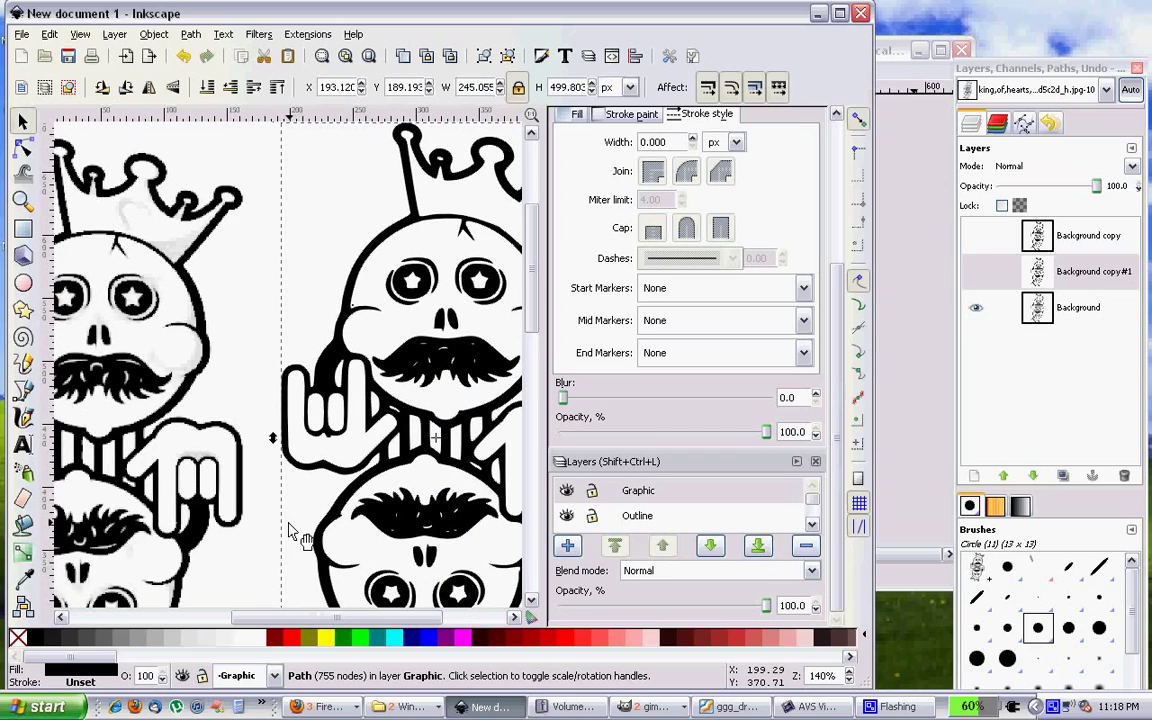
scroll(275, 427, "up", 3, "ctrl")
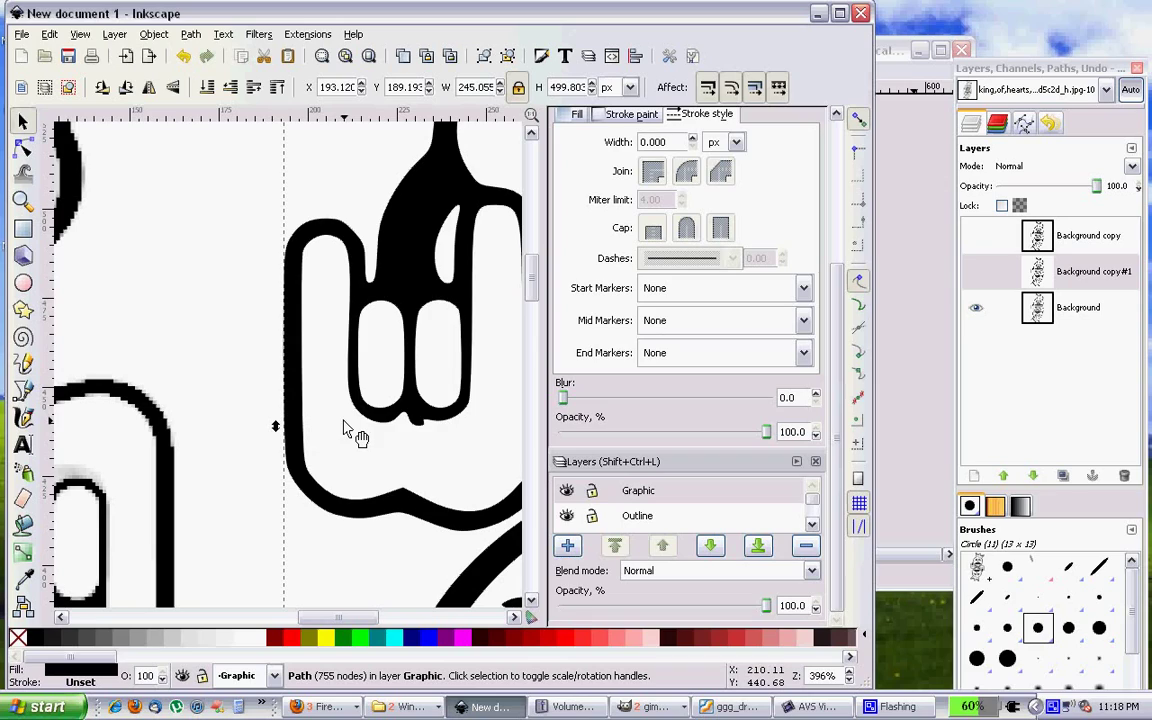
scroll(350, 384, "down", 2, "ctrl")
scroll(362, 390, "down", 2)
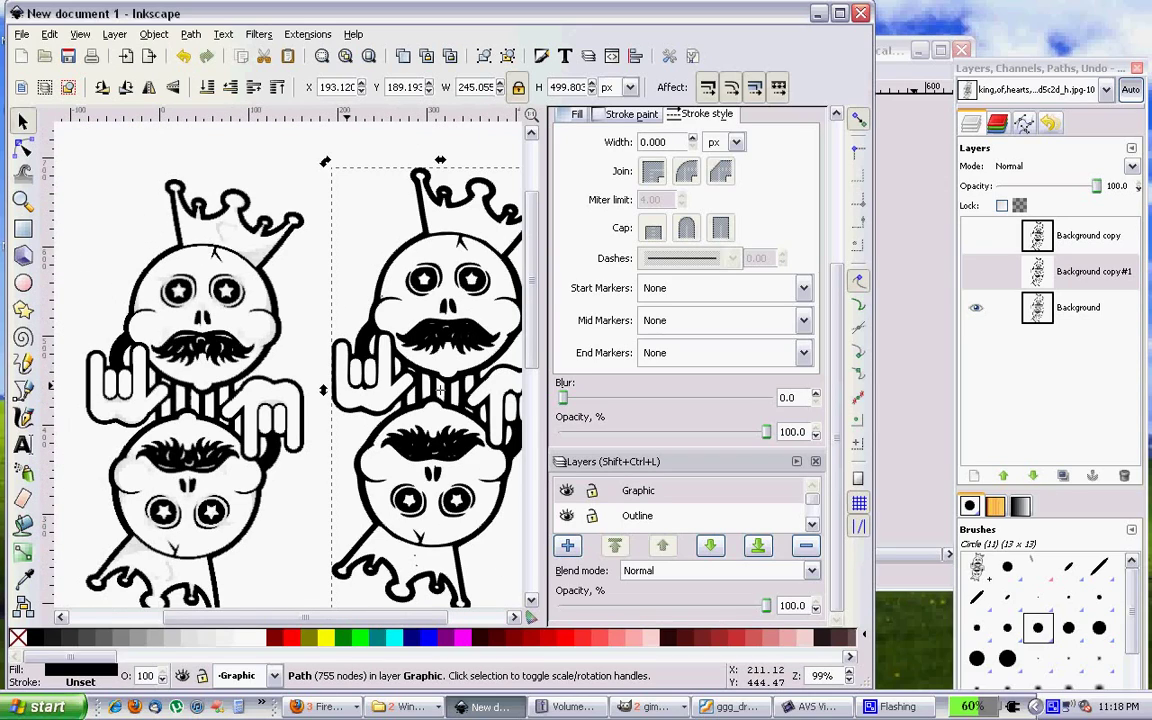
scroll(353, 392, "down", 1)
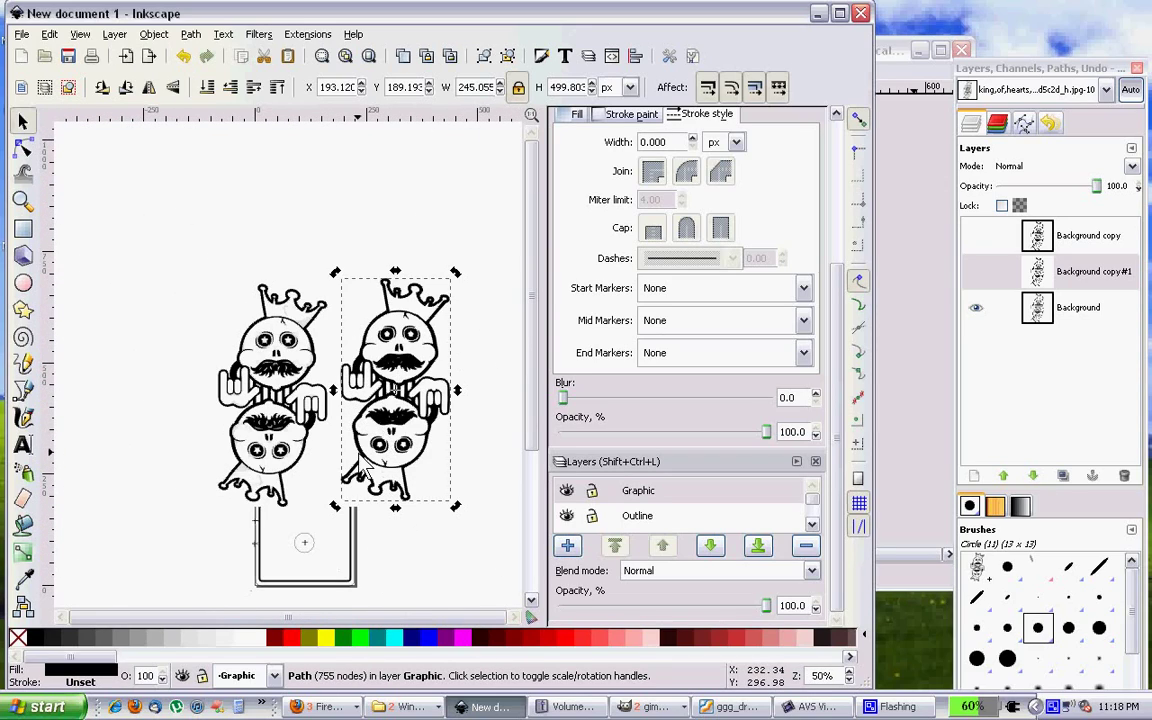
Step: Delete the original bitmap and move the traced king figure onto the rectangular enclosure template
left_click(286, 310)
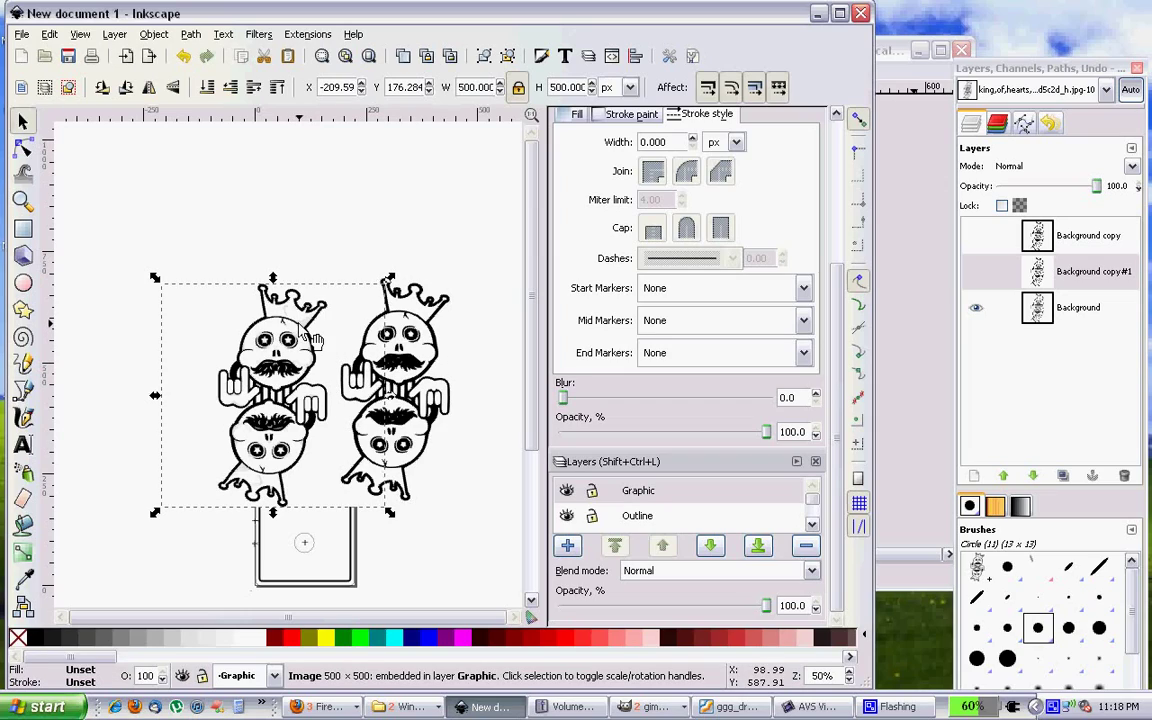
key("Delete")
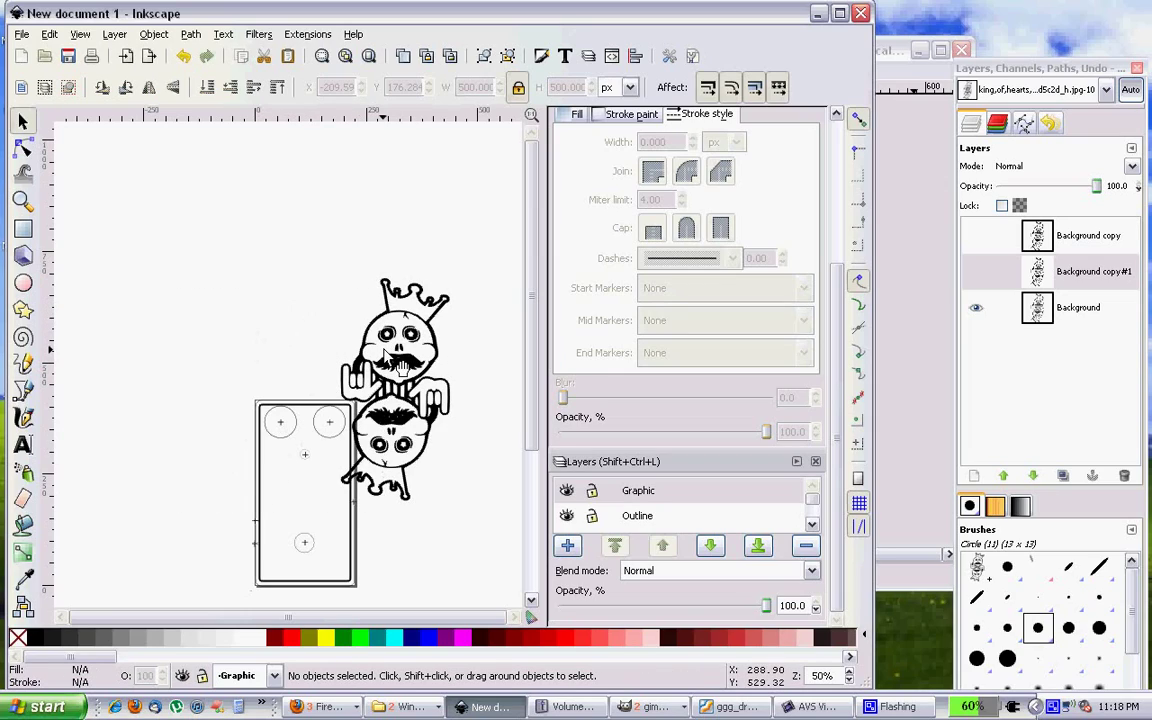
left_click_drag(426, 311, 322, 415)
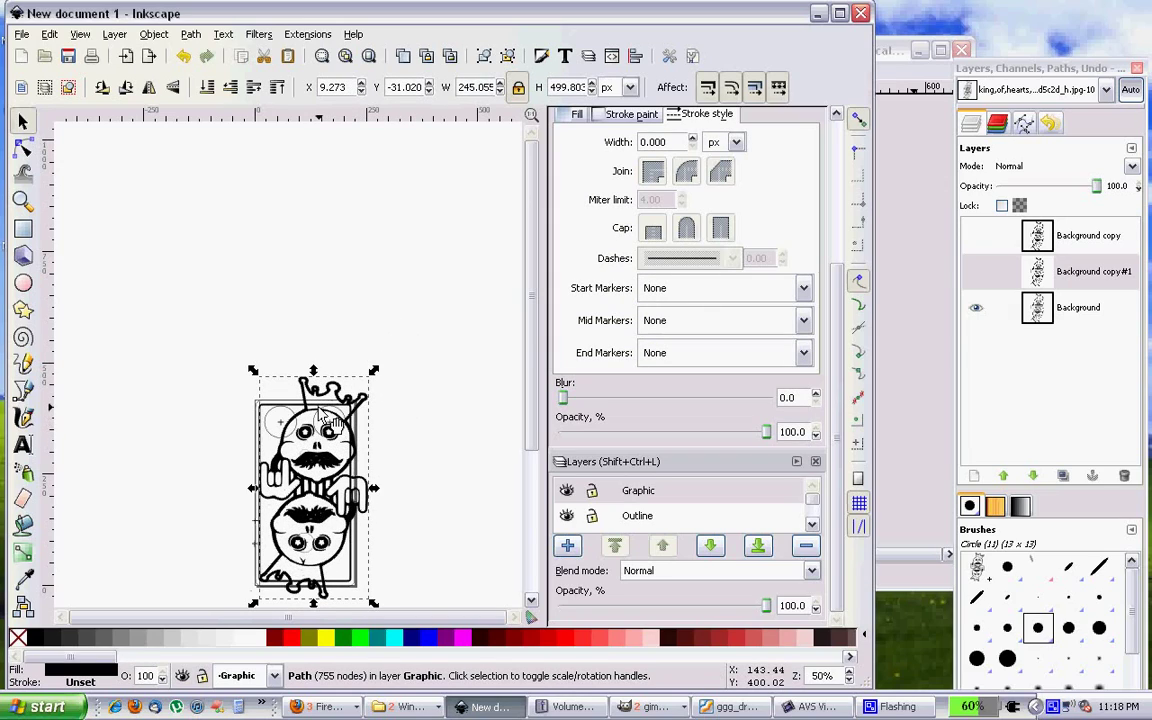
scroll(321, 410, "down", 3)
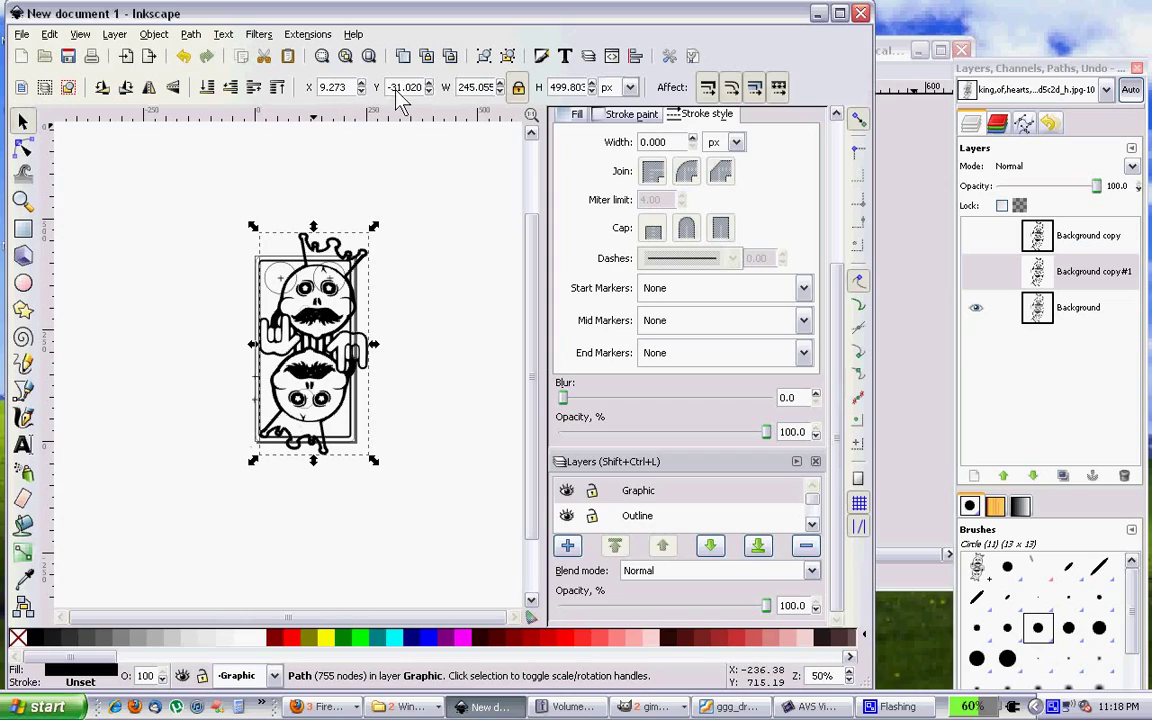
Step: Scale the traced figure proportionally to about 110 by 224 px and place it between the template's upper and lower holes
left_click(518, 87)
left_click_drag(370, 462, 310, 372)
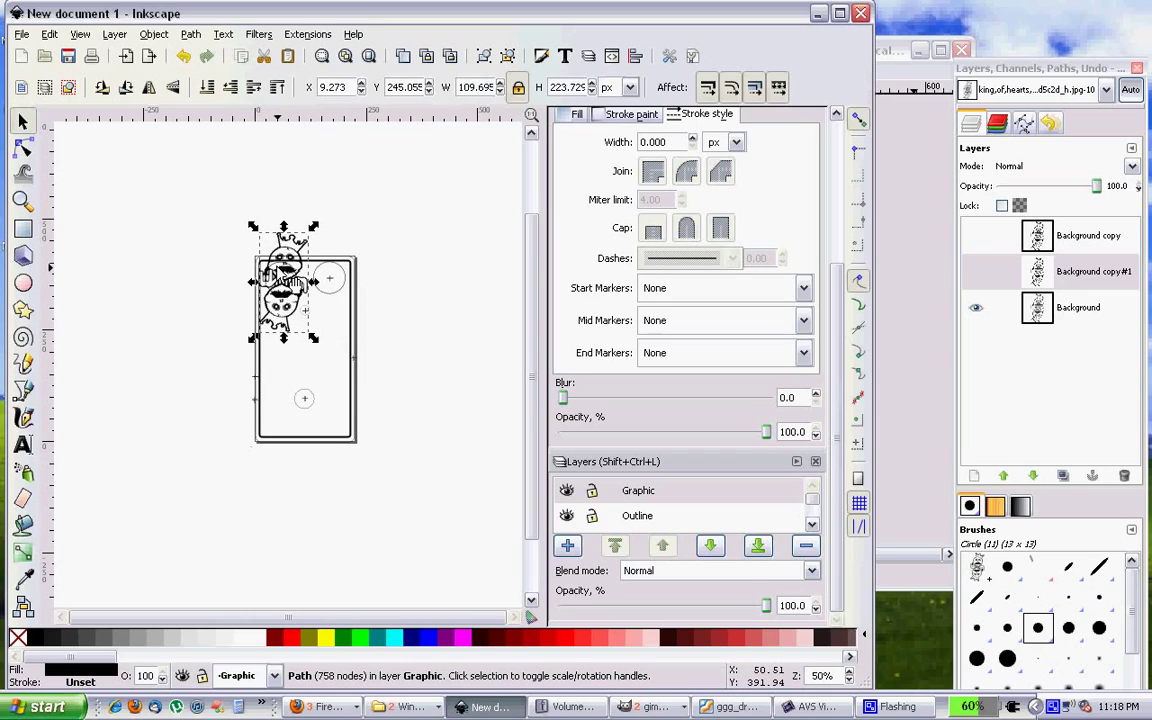
left_click_drag(287, 290, 317, 348)
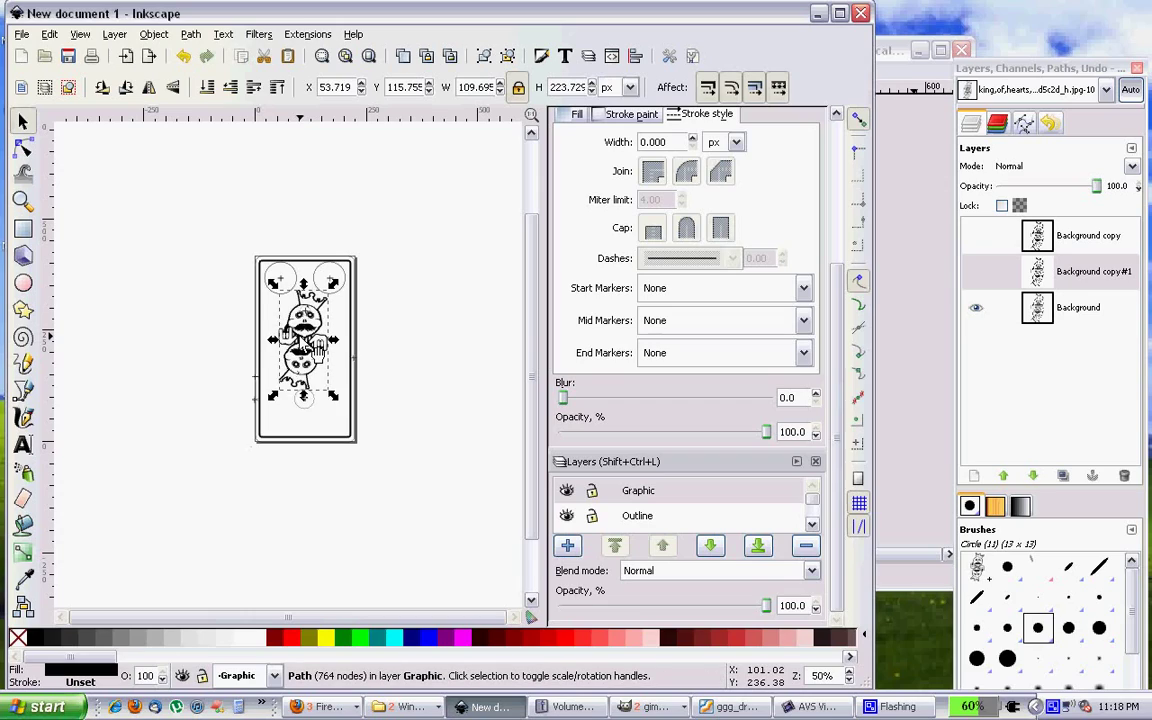
Step: Reposition the figure so the upper head's left eye sits over the template's small hole, at about X 66, Y 125 px
scroll(318, 346, "up", 2, "ctrl")
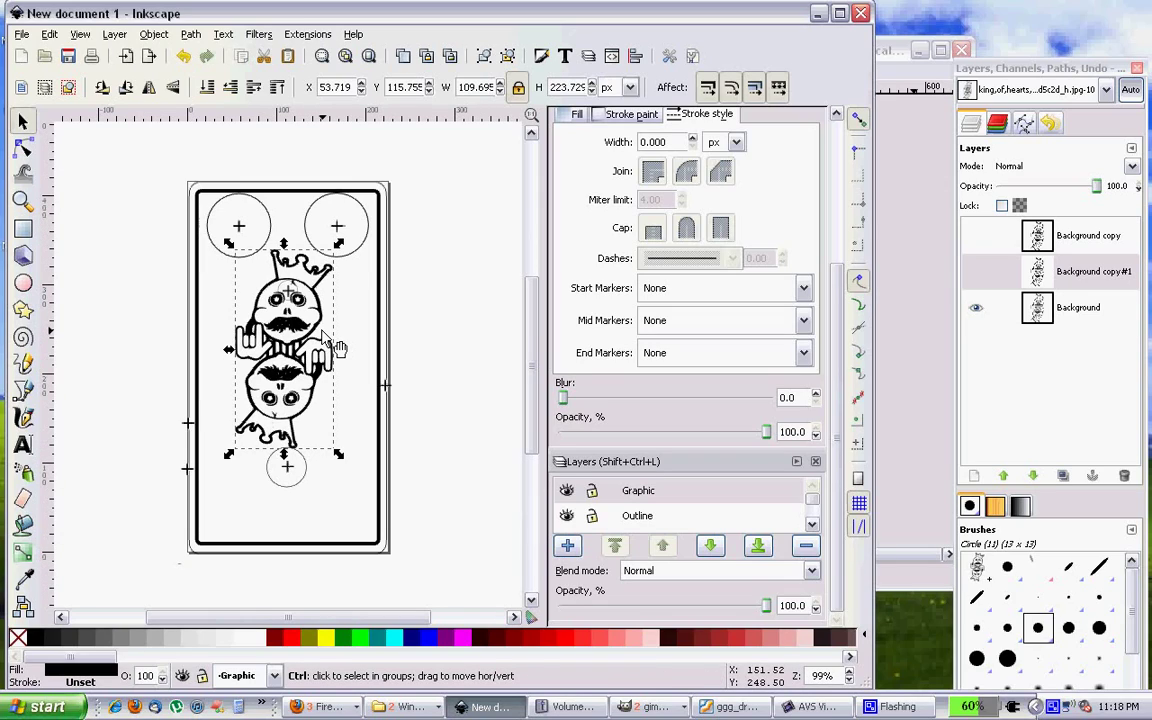
scroll(320, 342, "up", 2)
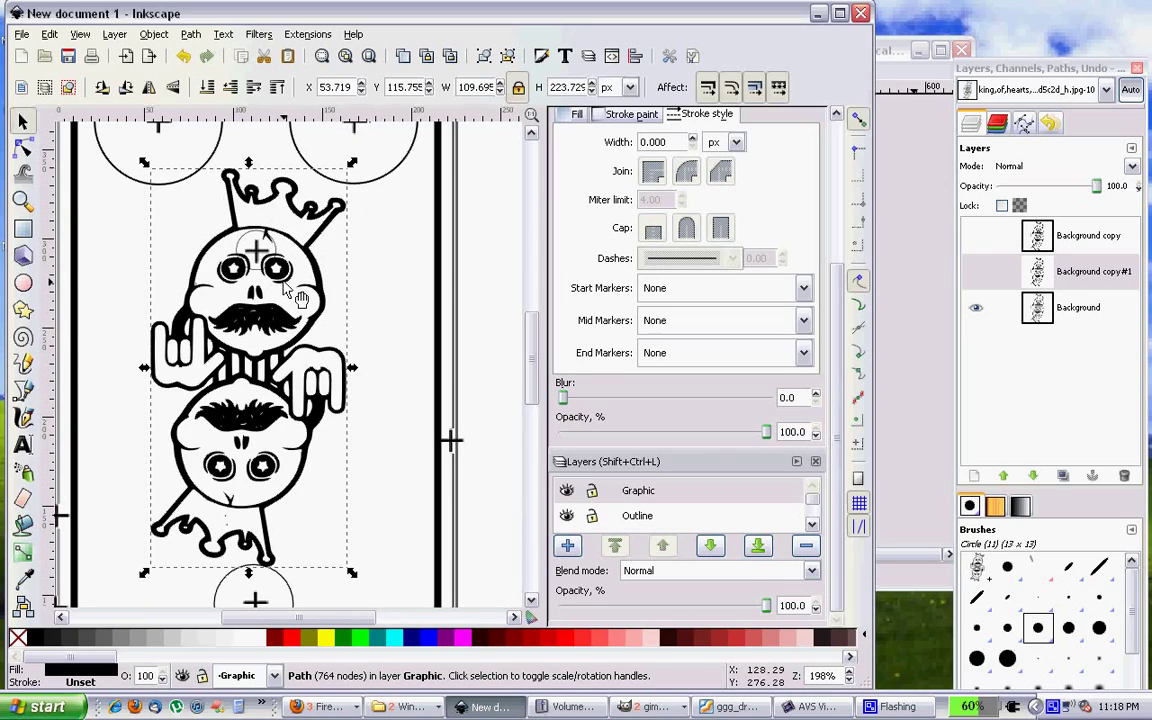
left_click(305, 300)
left_click(335, 303)
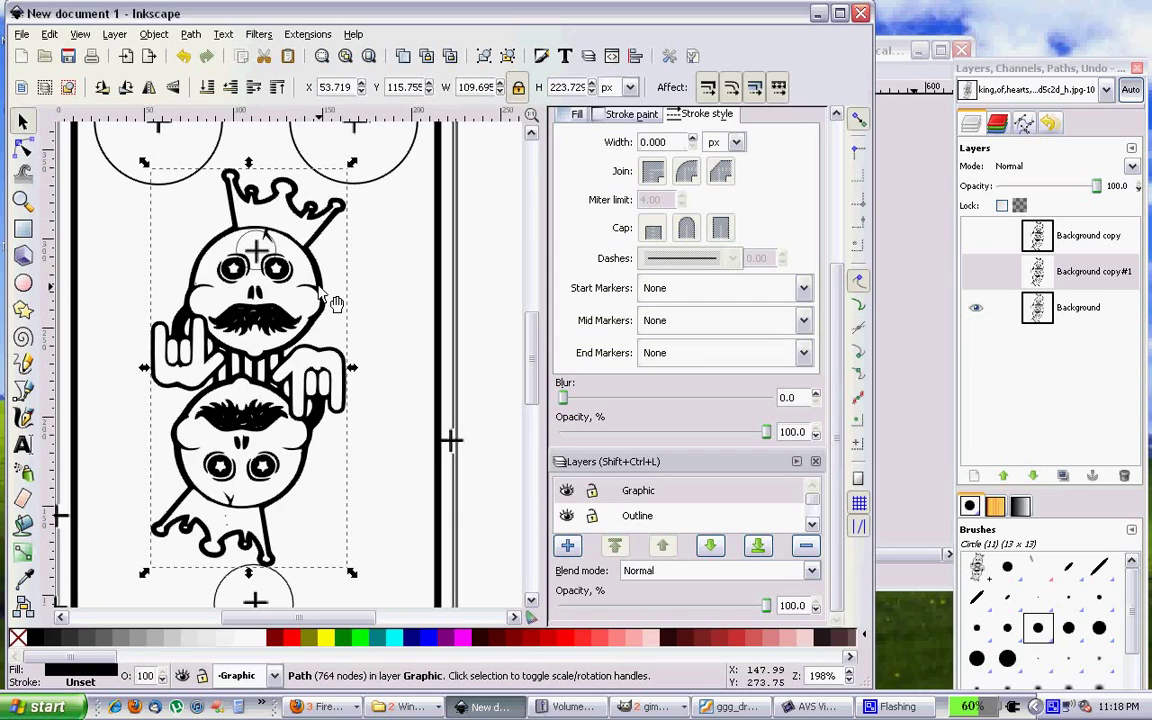
left_click_drag(323, 287, 361, 283)
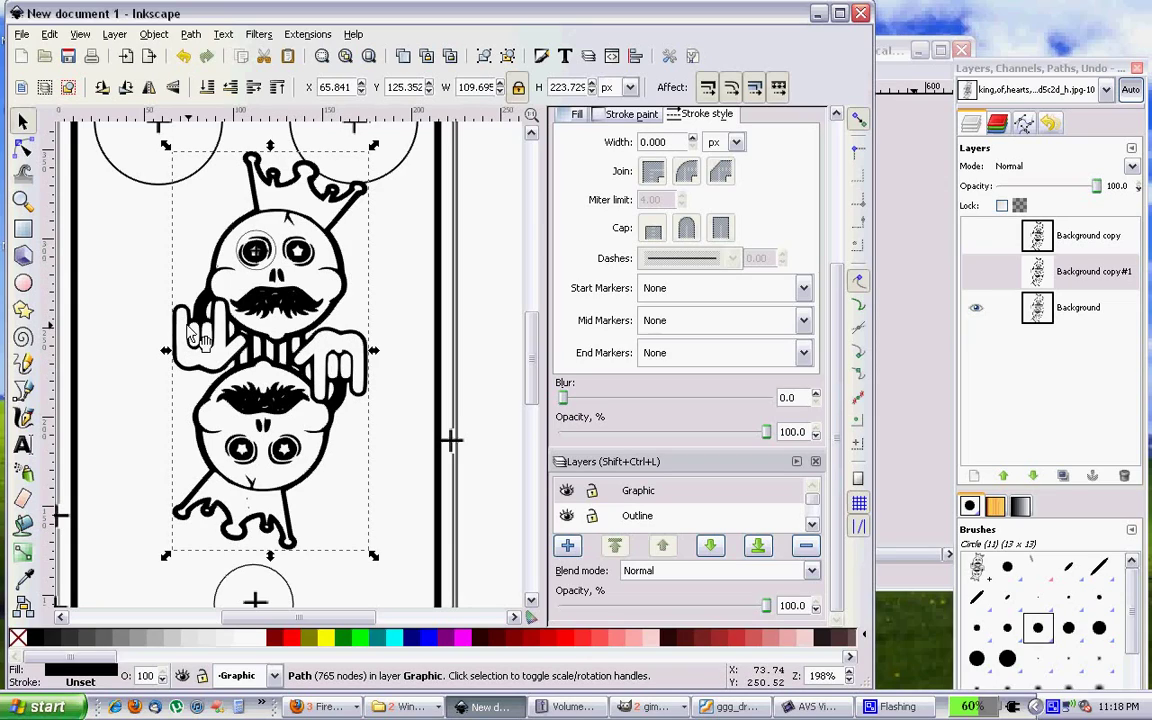
Step: Move the king figure down so its lower head overlaps the template's lower hole, at about X 62, Y 47 px
scroll(313, 425, "up", 3)
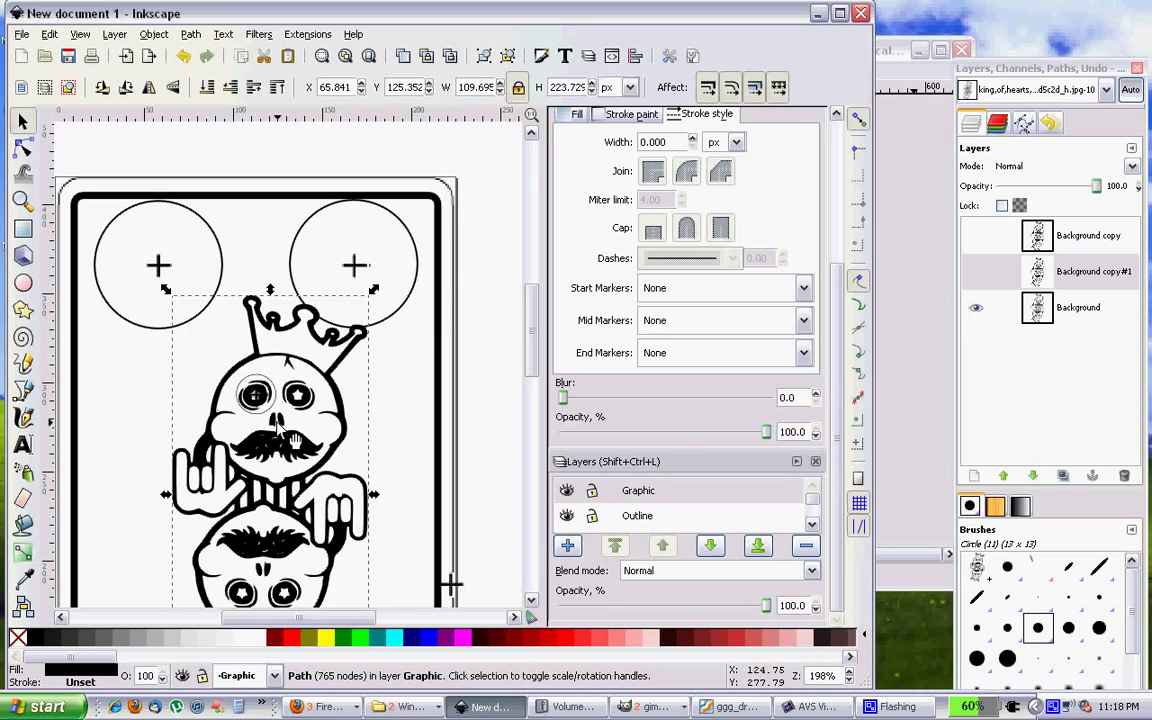
left_click(252, 378)
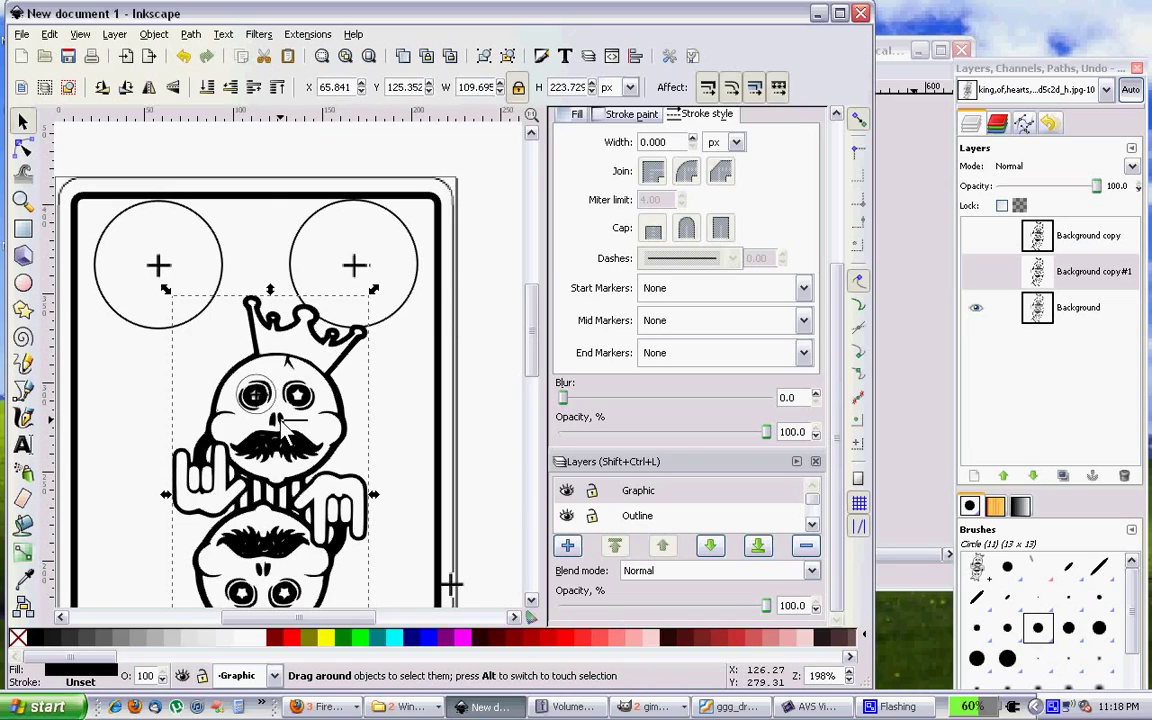
left_click_drag(283, 456, 260, 500)
scroll(258, 490, "down", 5)
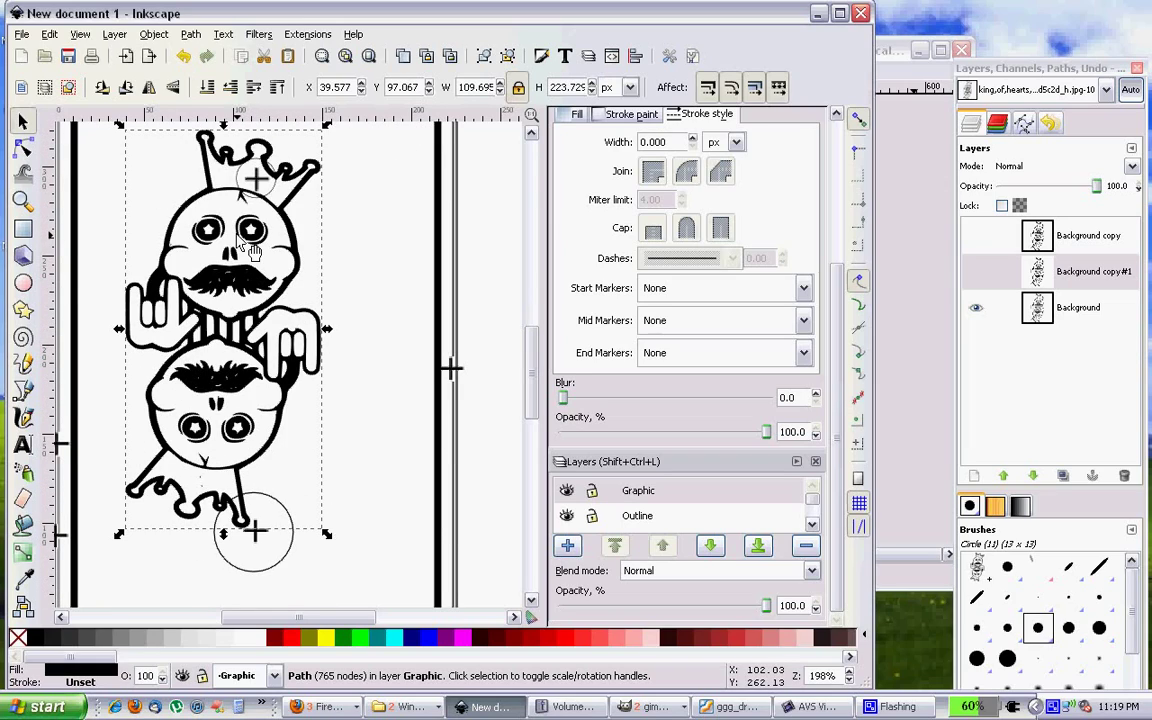
left_click_drag(242, 290, 272, 420)
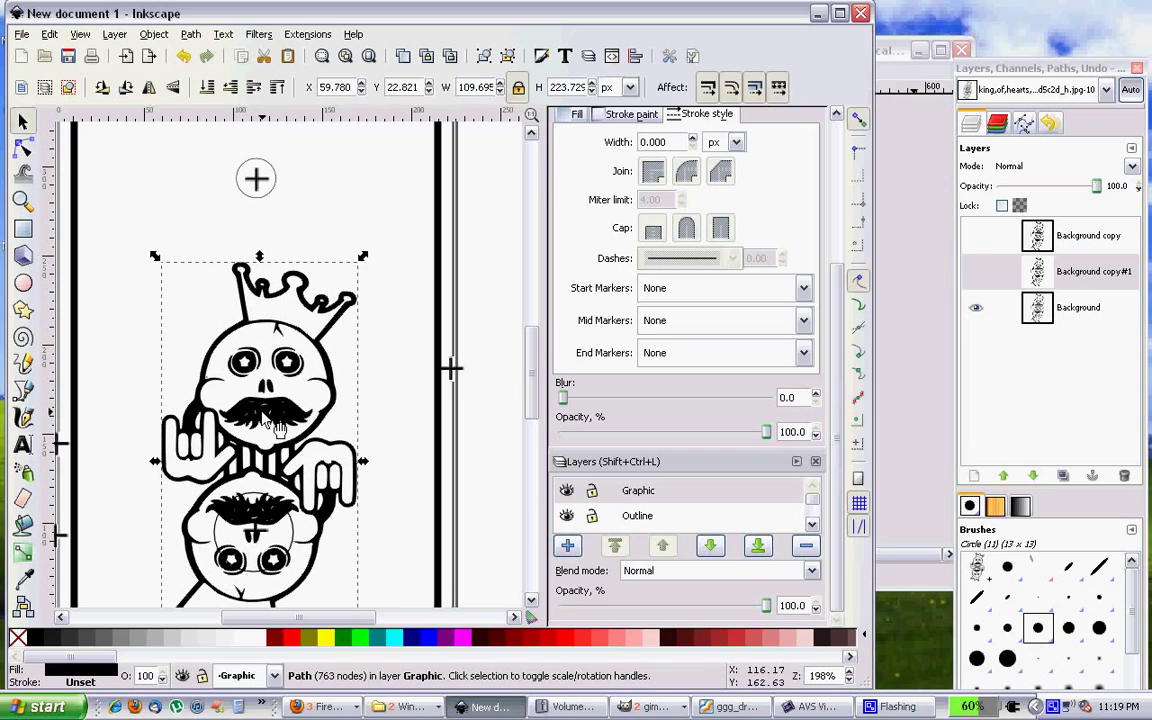
scroll(270, 420, "up", 2)
scroll(330, 390, "down", 4)
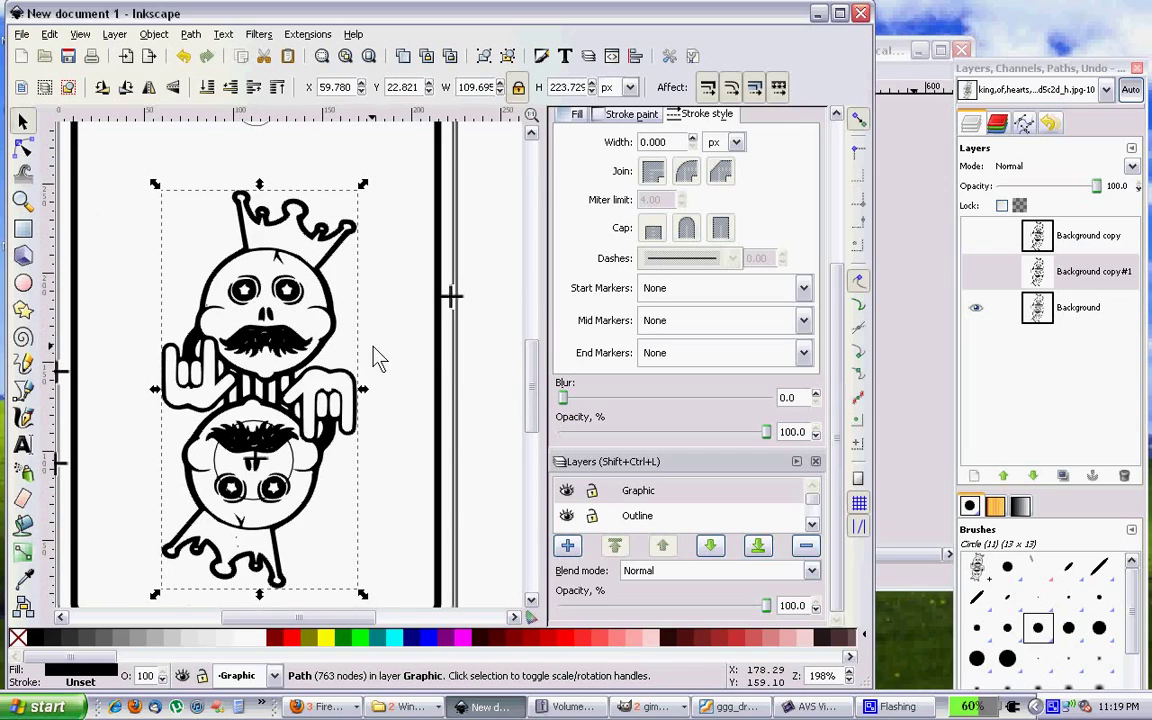
scroll(375, 350, "down", 2)
scroll(374, 348, "up", 1)
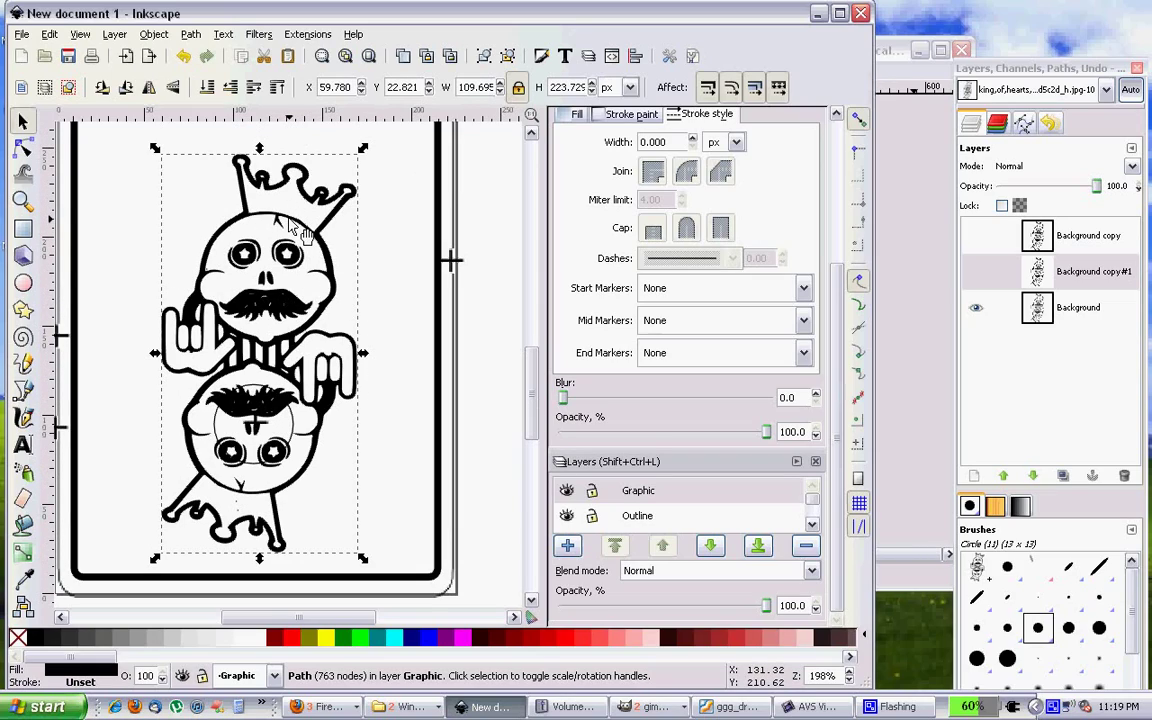
scroll(292, 222, "up", 2)
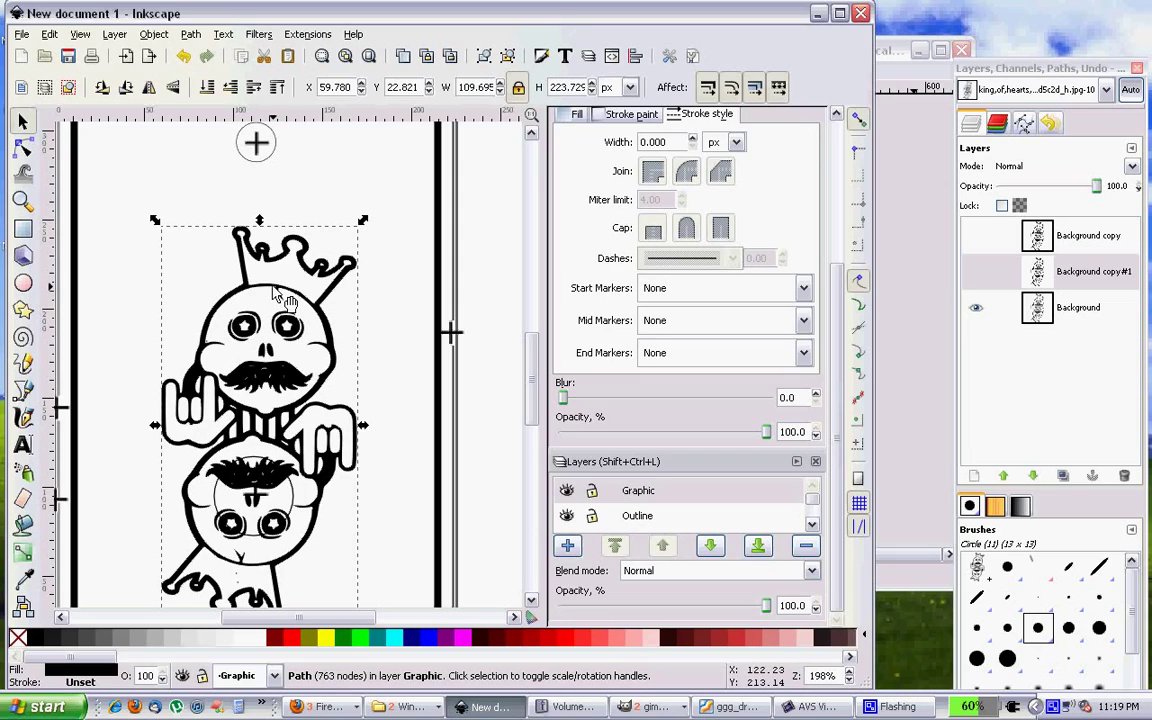
left_click_drag(270, 285, 278, 247)
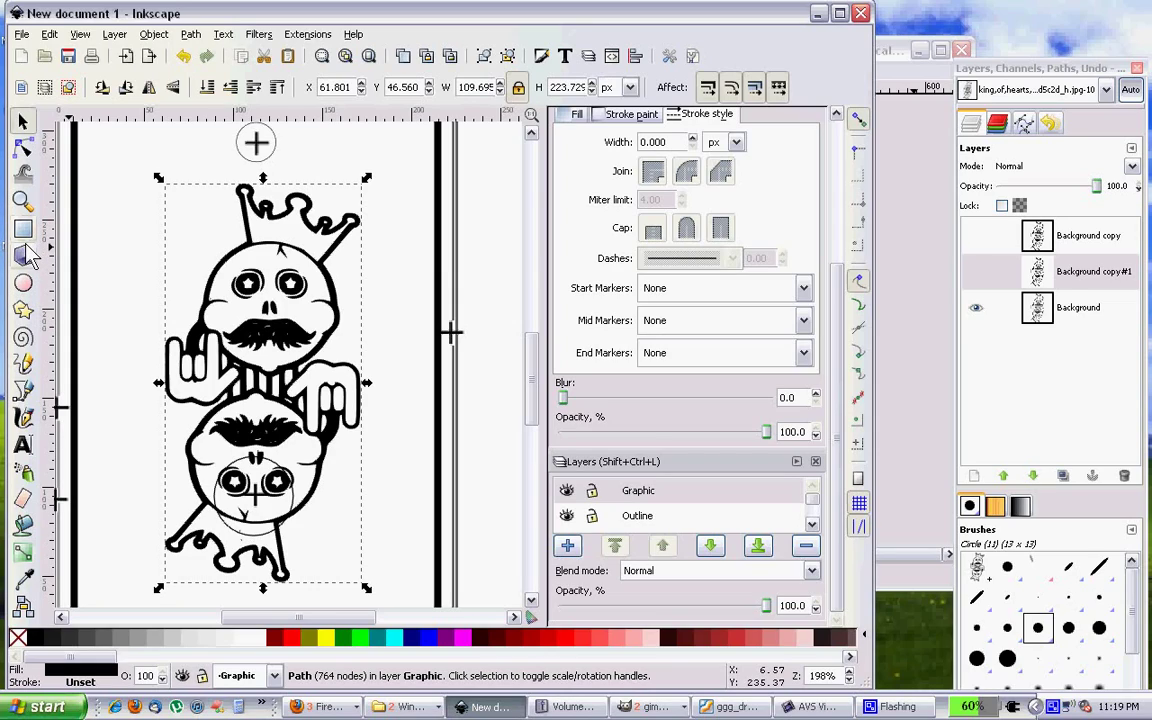
Step: Draw a closed six-sided straight-line path with the Bezier tool around the figure's inverted lower half, cutting diagonally between the two heads
left_click(26, 389)
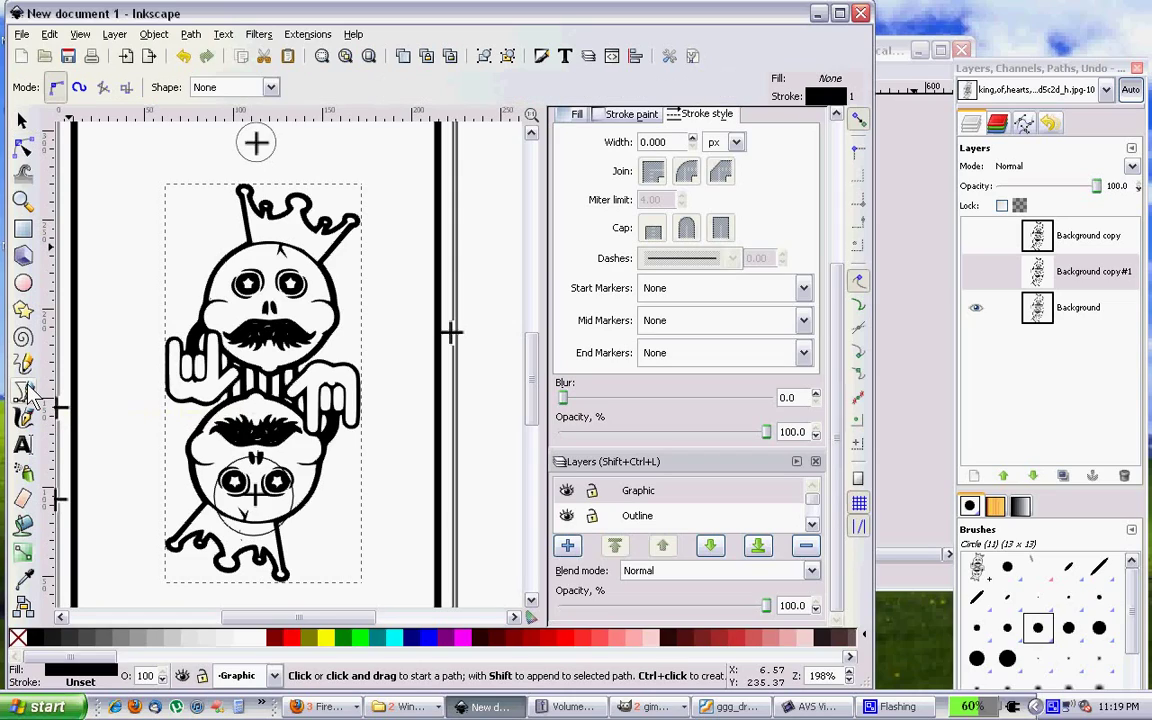
left_click(337, 348)
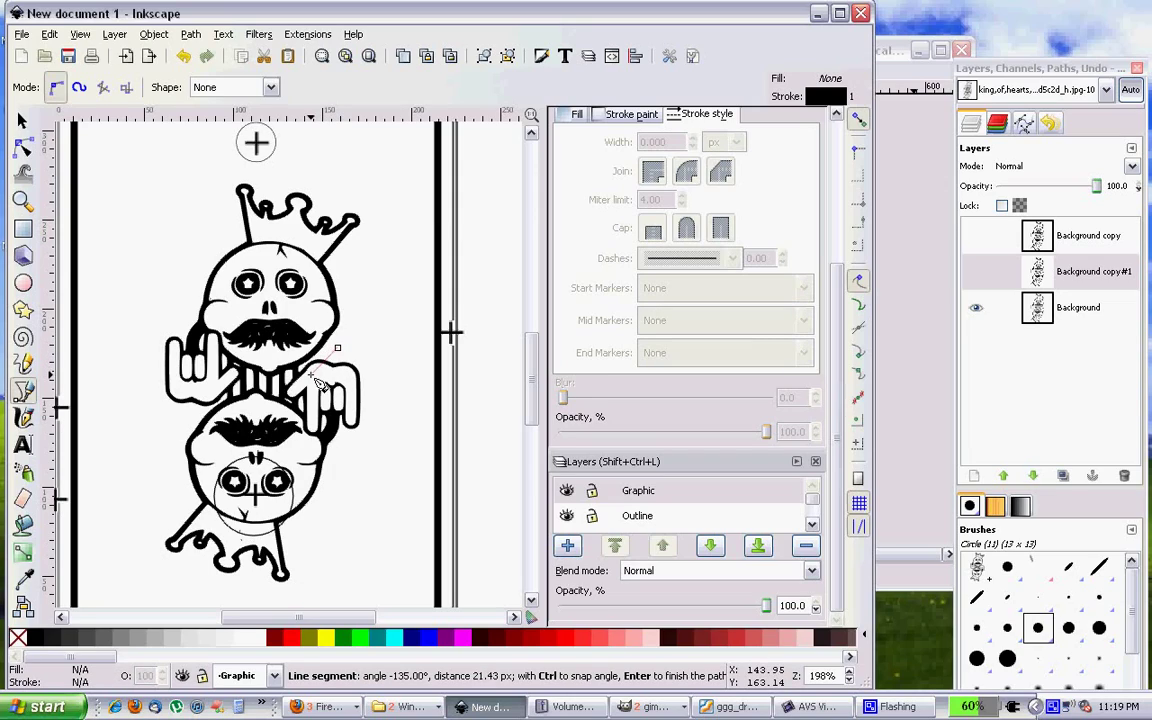
left_click(143, 438)
left_click(156, 575)
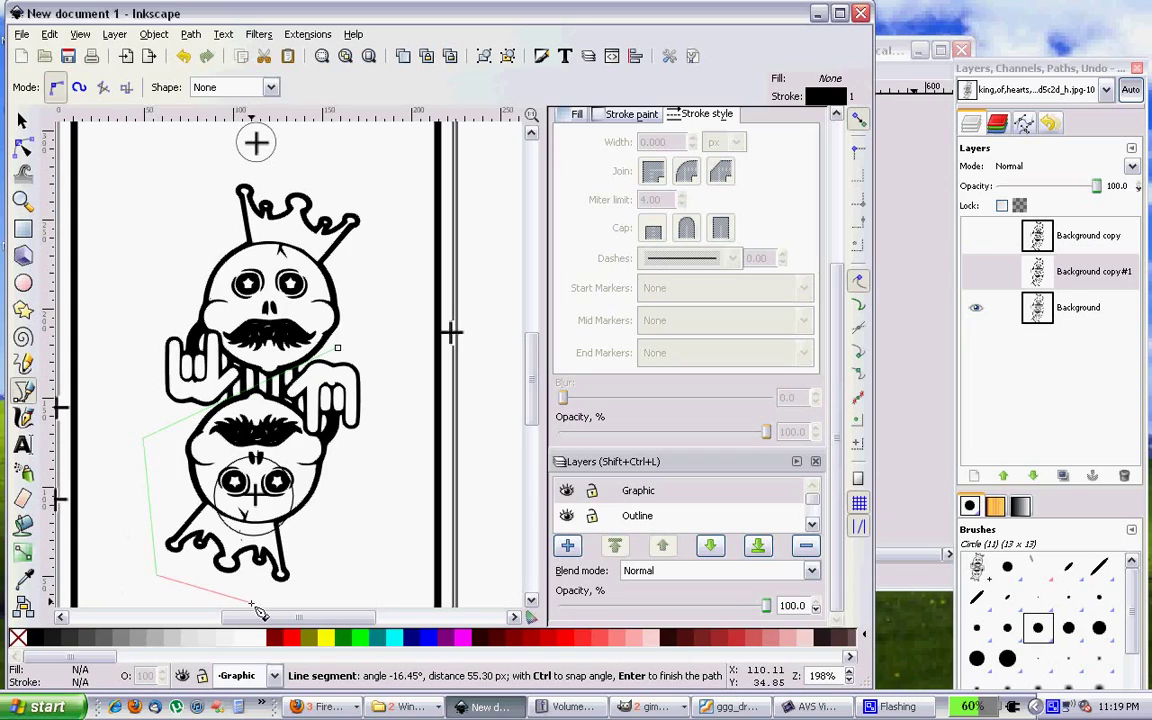
left_click(288, 603)
left_click(368, 563)
left_click(401, 362)
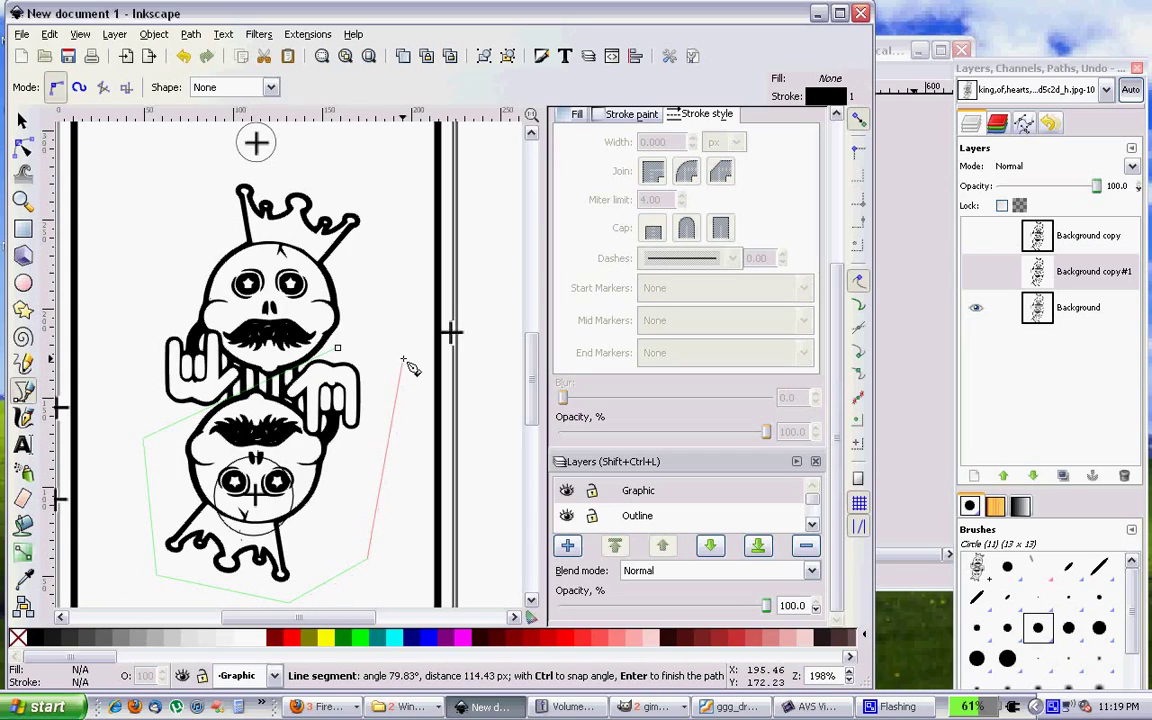
left_click(343, 352)
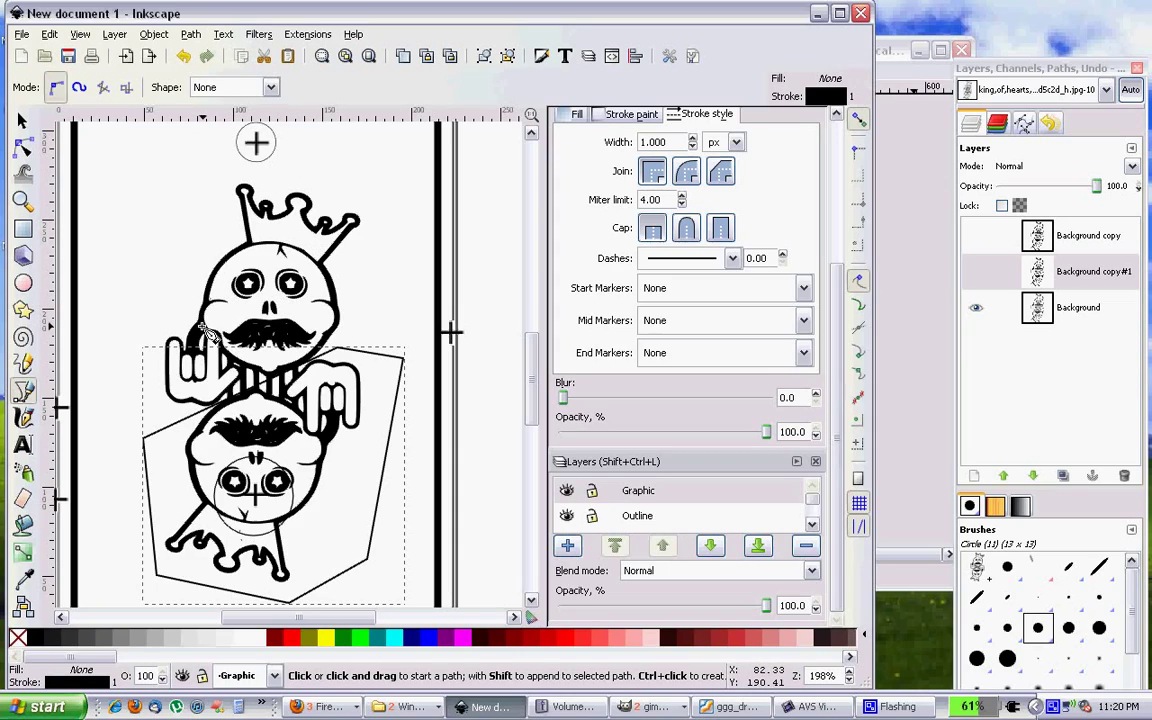
Step: Subtract the six-sided path from the king figure with the Difference operation, removing the inverted lower half
left_click(22, 120)
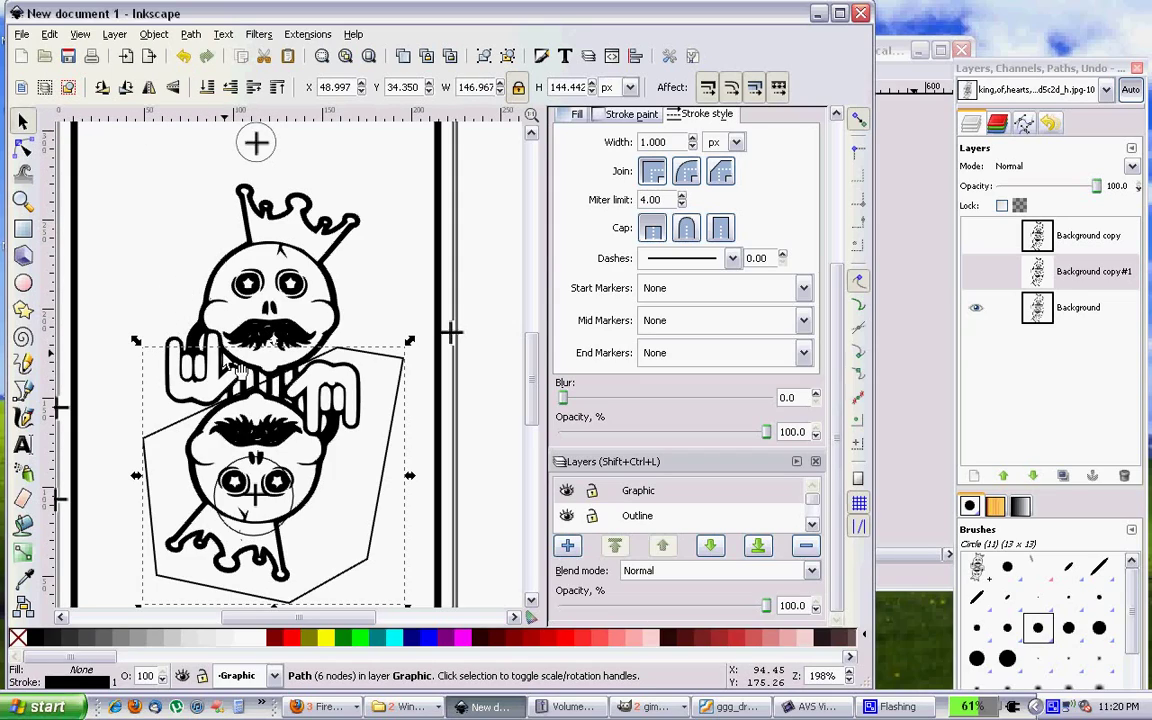
left_click(200, 290, "shift")
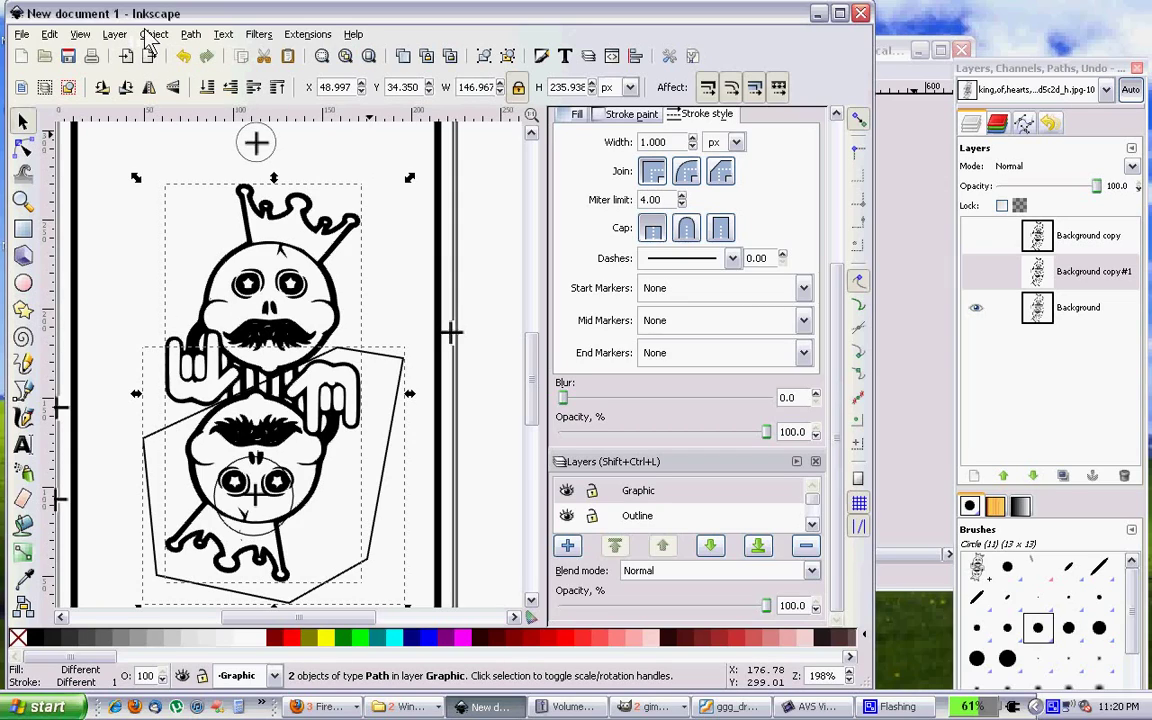
left_click(190, 34)
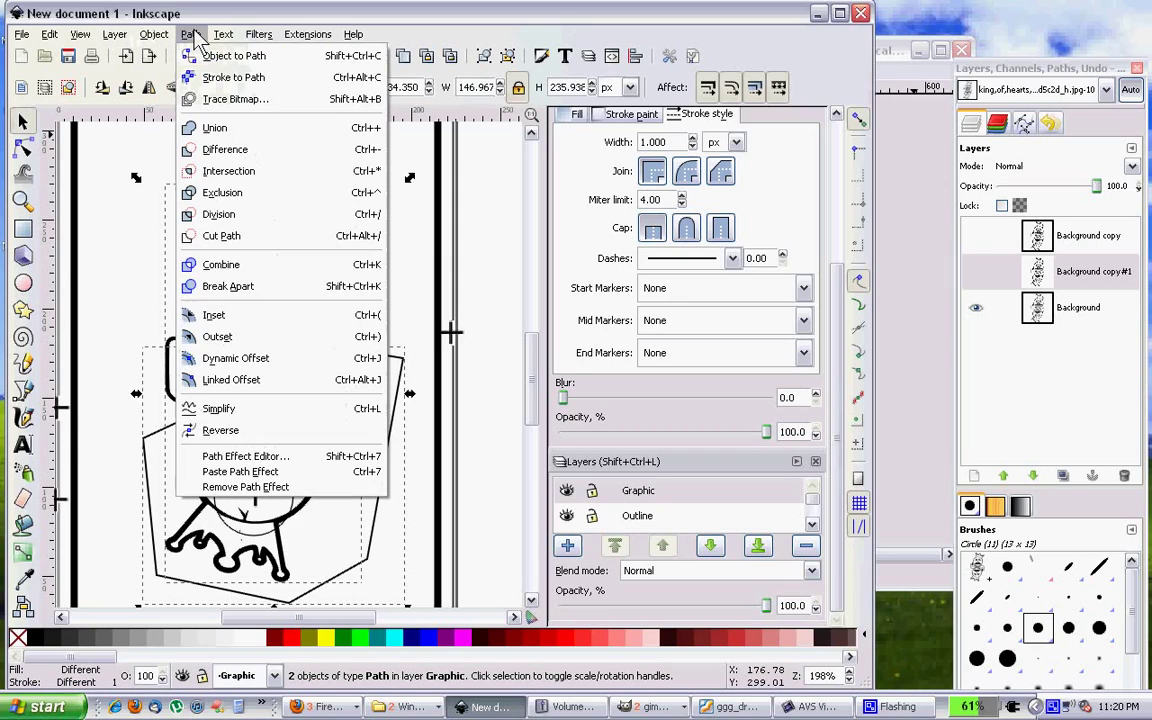
left_click(240, 152)
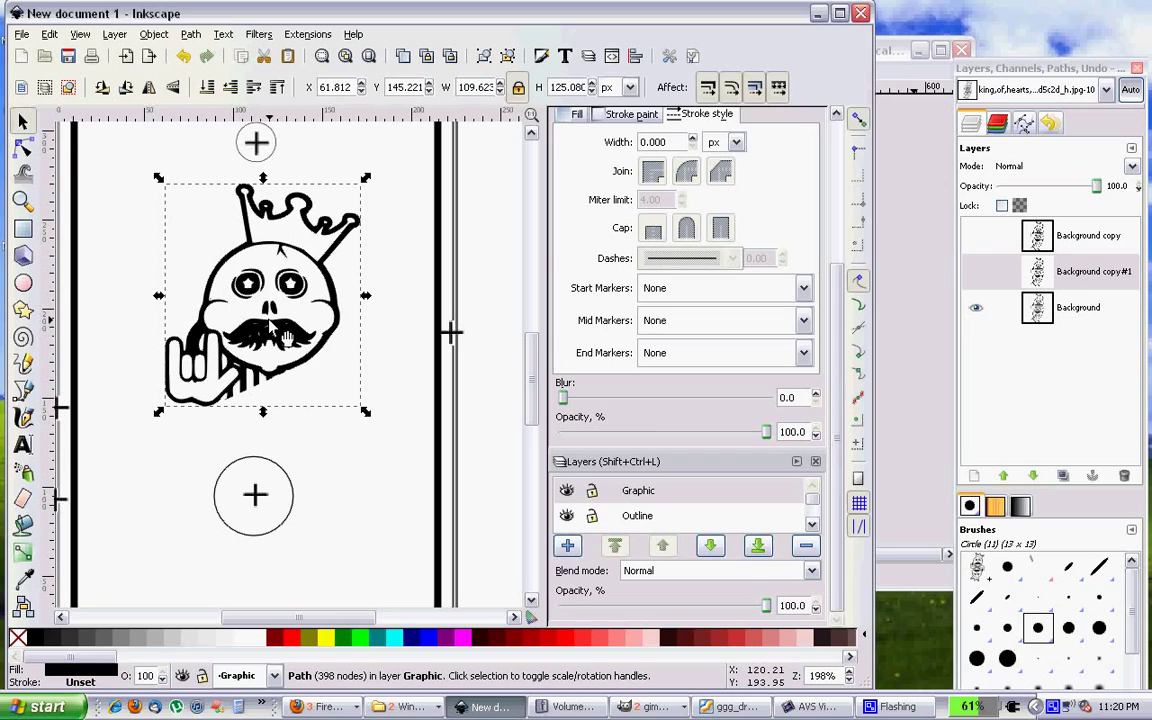
Step: Place the remaining crowned head and hand between the template's small upper hole and lower hole, at about X 52, Y 133 px
mouse_move(300, 350)
left_mouse_down()
mouse_move(279, 367)
mouse_move(279, 392)
mouse_move(269, 371)
mouse_move(282, 373)
left_mouse_up()
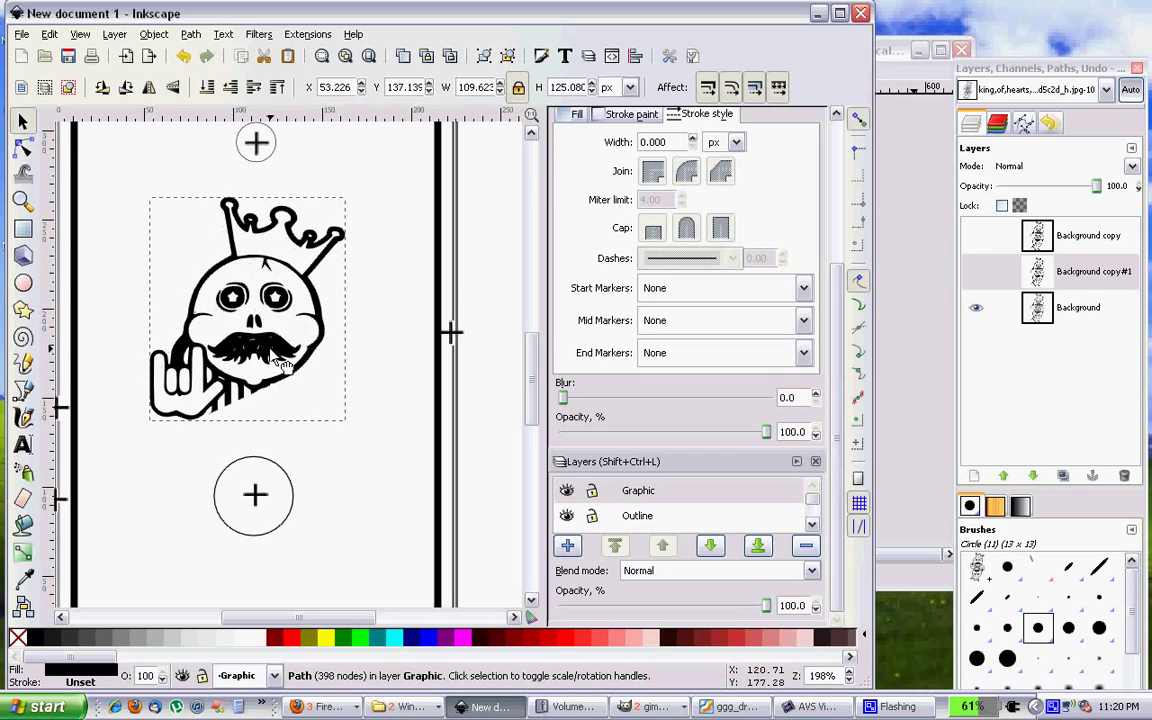
scroll(305, 340, "down", 1)
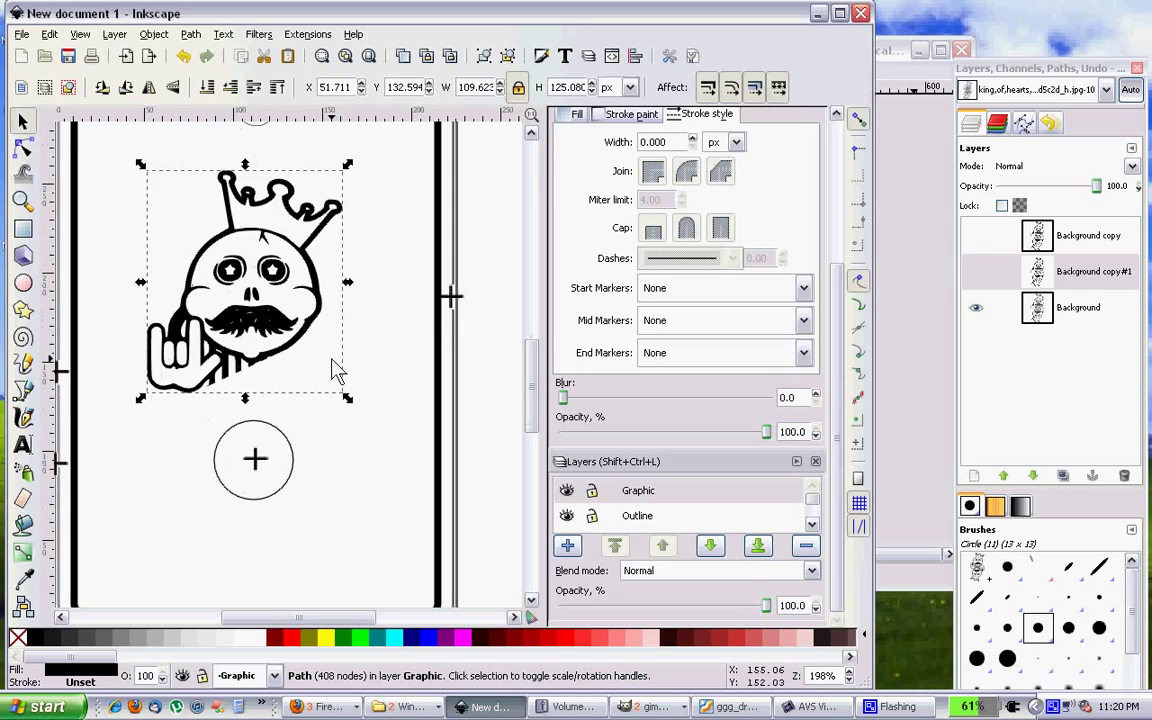
scroll(330, 340, "down", 1, "ctrl")
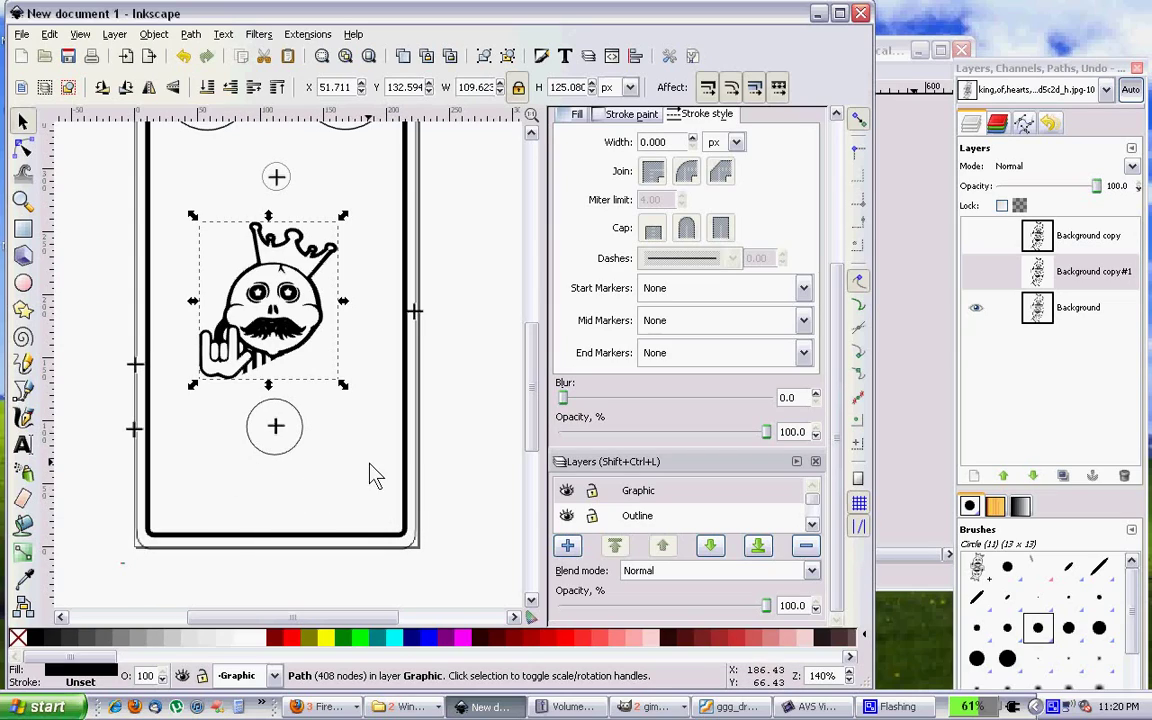
left_click(24, 446)
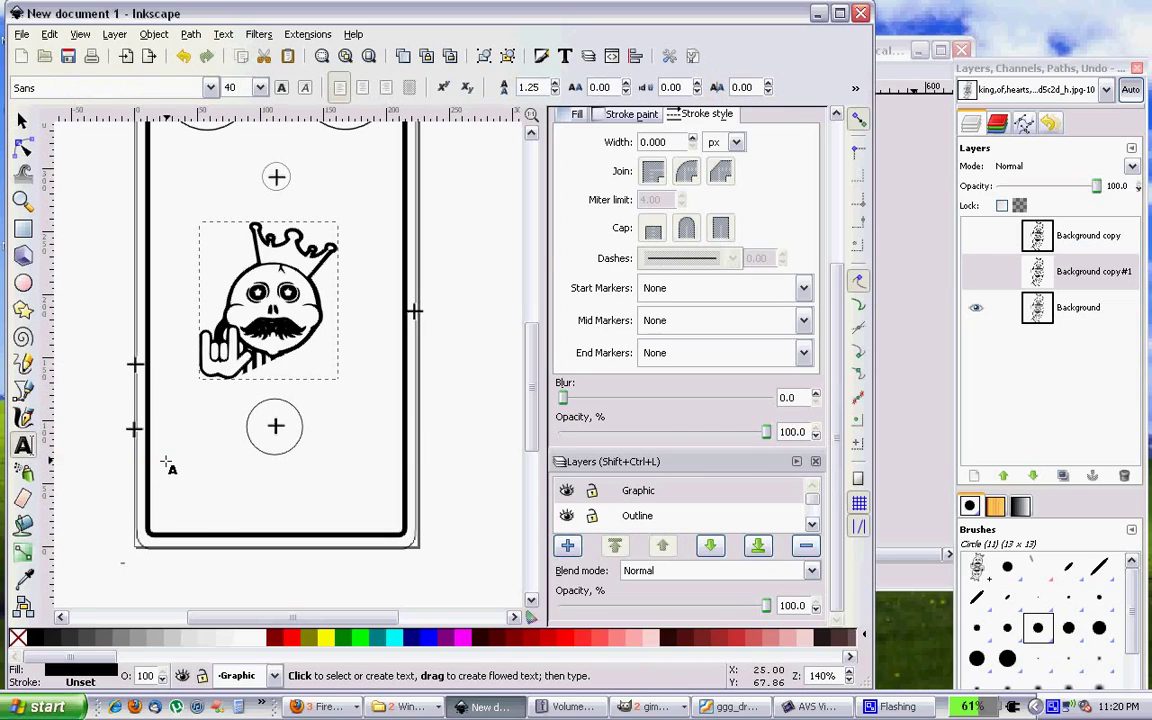
left_click_drag(158, 457, 388, 530)
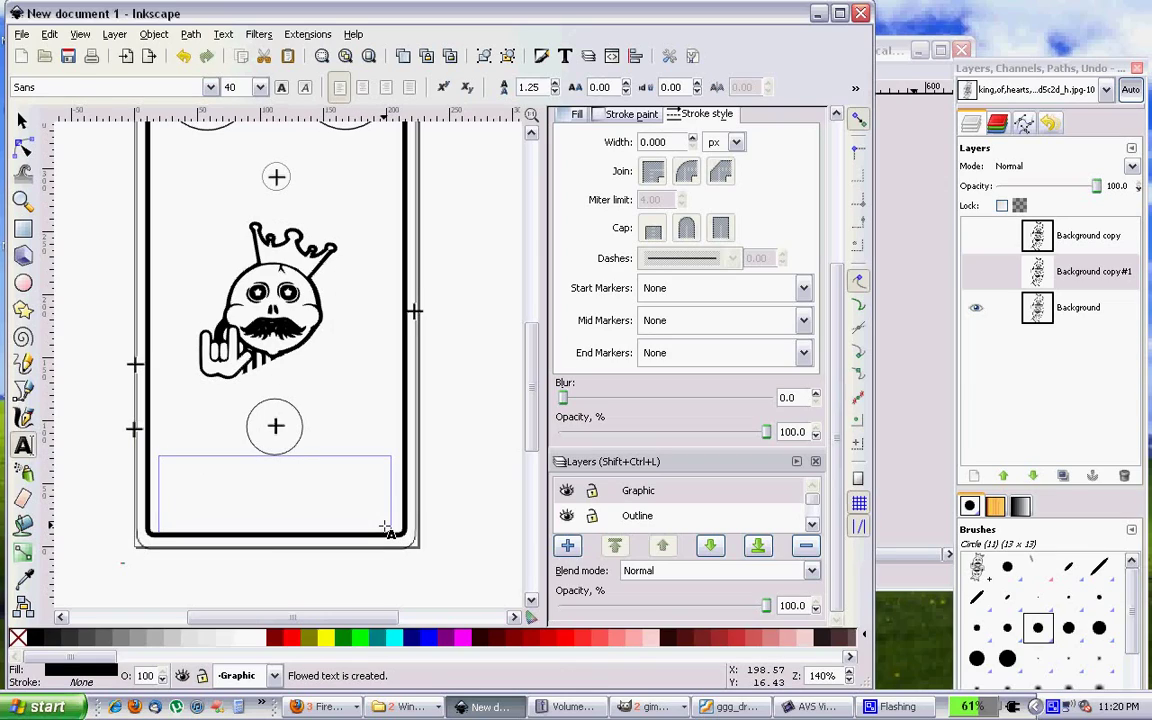
key("Escape")
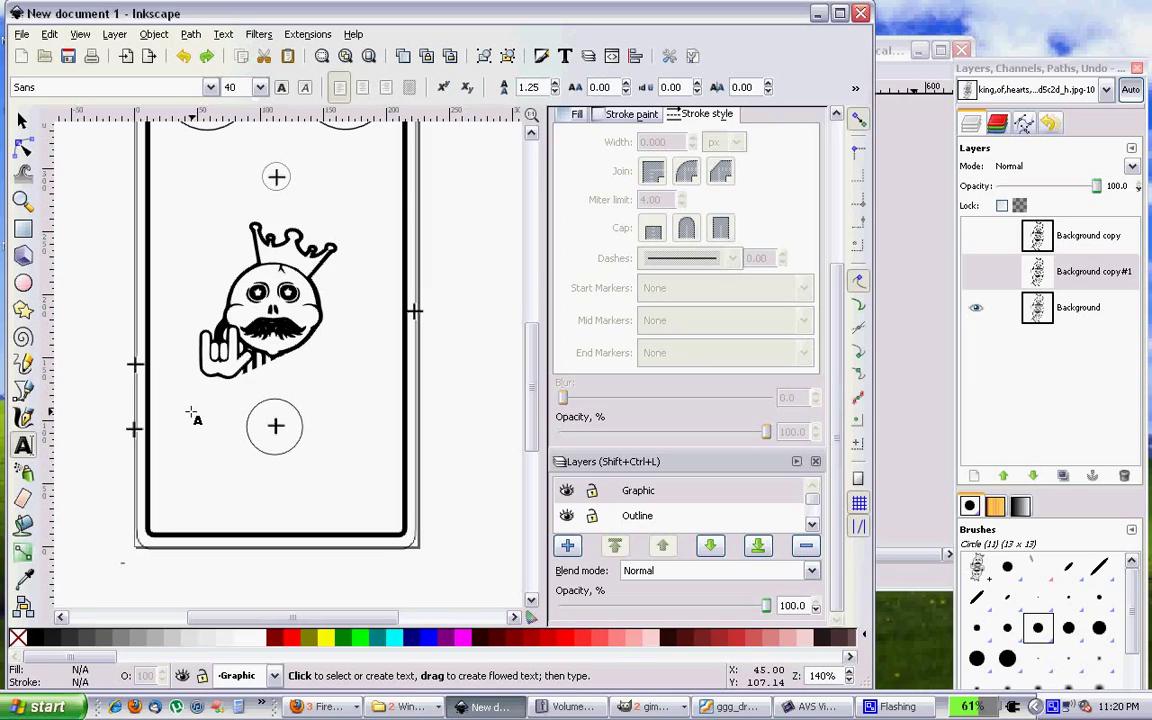
left_click_drag(197, 473, 251, 488)
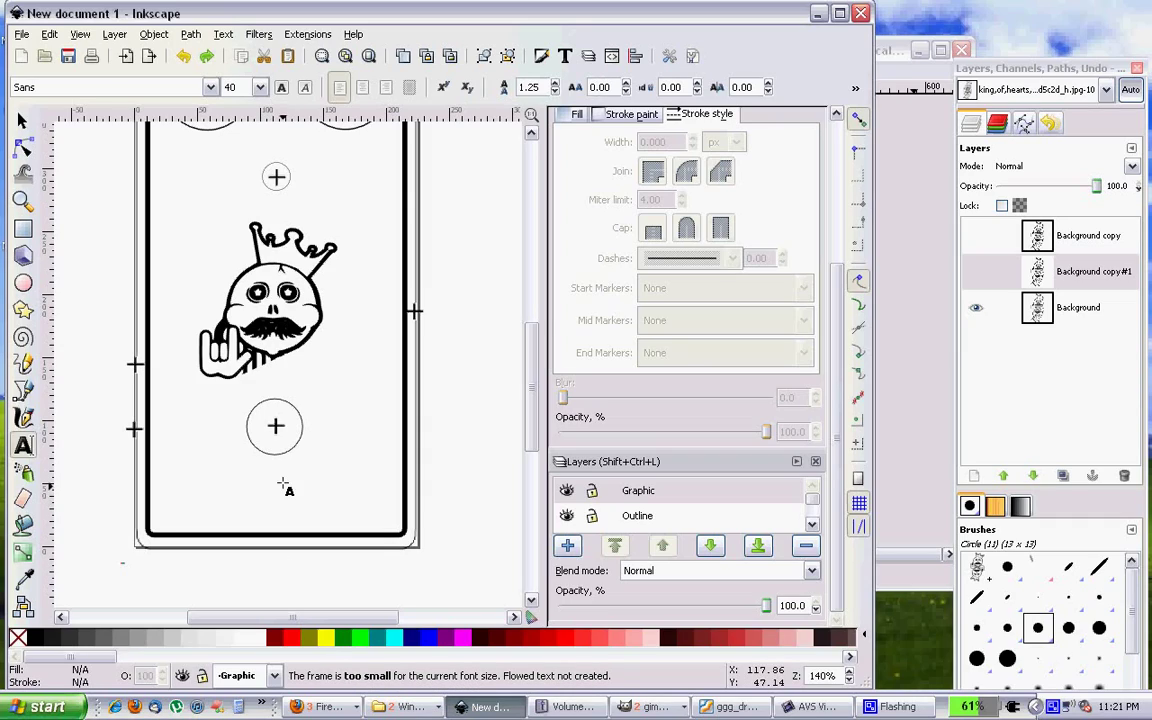
Step: Create a flowed text frame beneath the template's lower hole with the Text tool and enter "Nerd FX" in it
left_click_drag(162, 463, 356, 513)
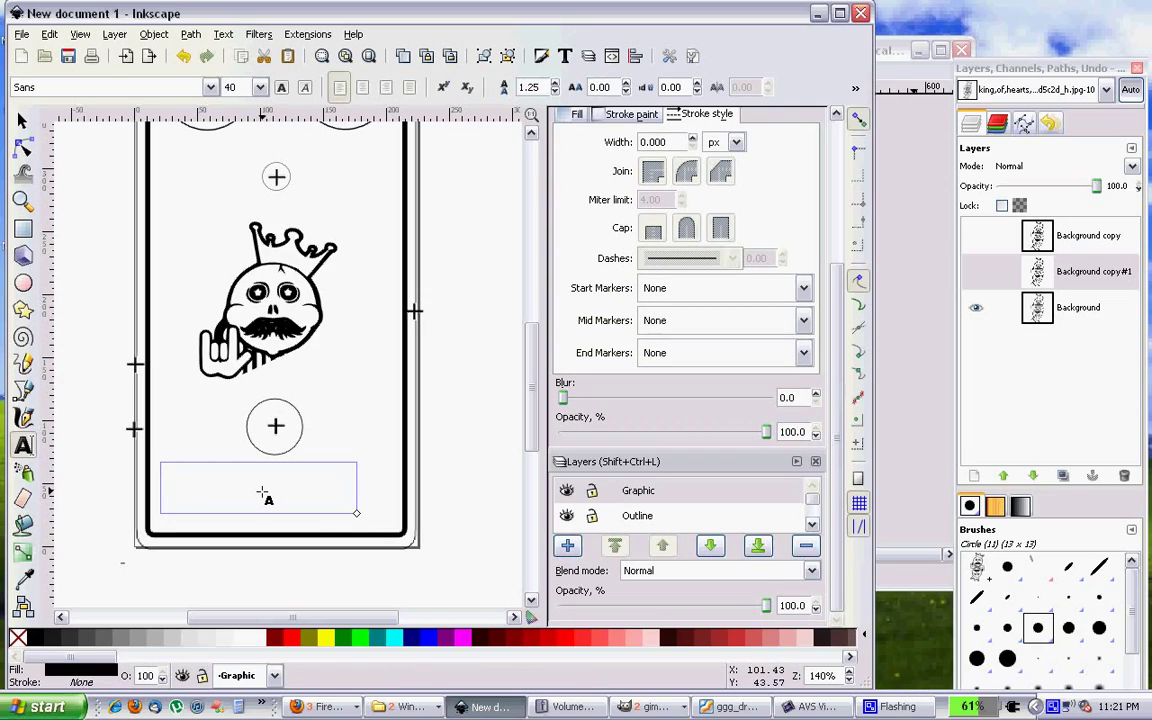
type("Nerd ")
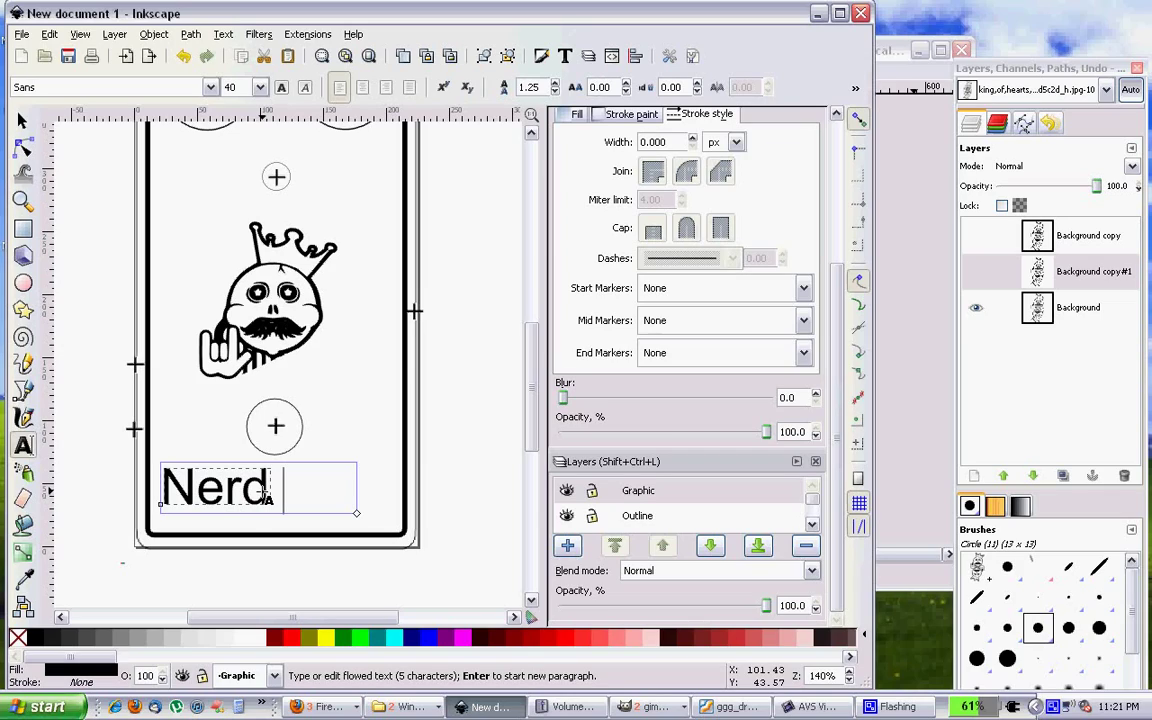
type("FX")
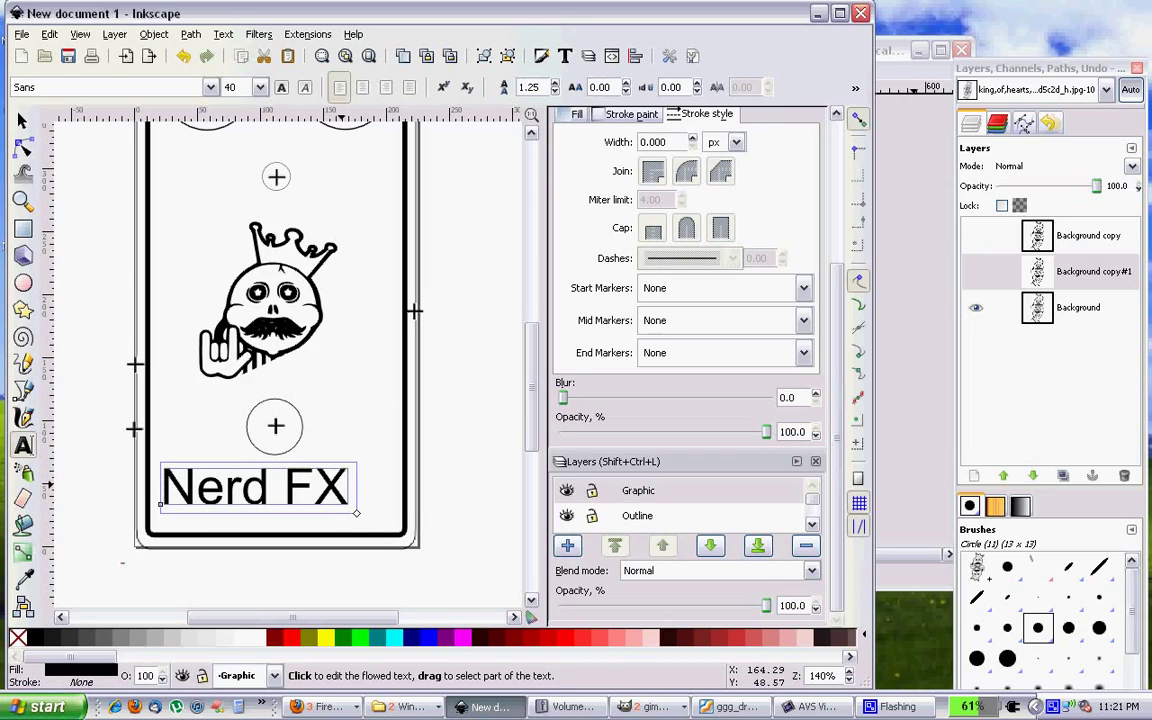
Step: Set the font of the whole "Nerd FX" text to Victor Moscoso and enlarge its frame toward the template's lower-right corner
left_click_drag(356, 494, 140, 435)
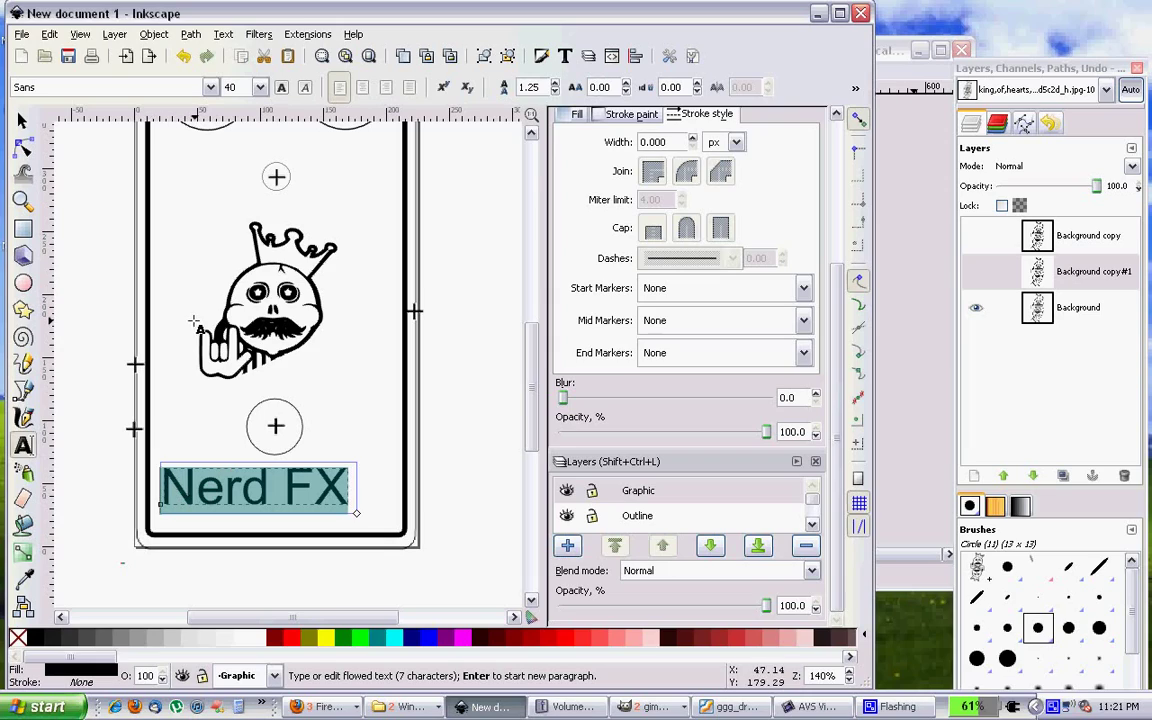
left_click(211, 88)
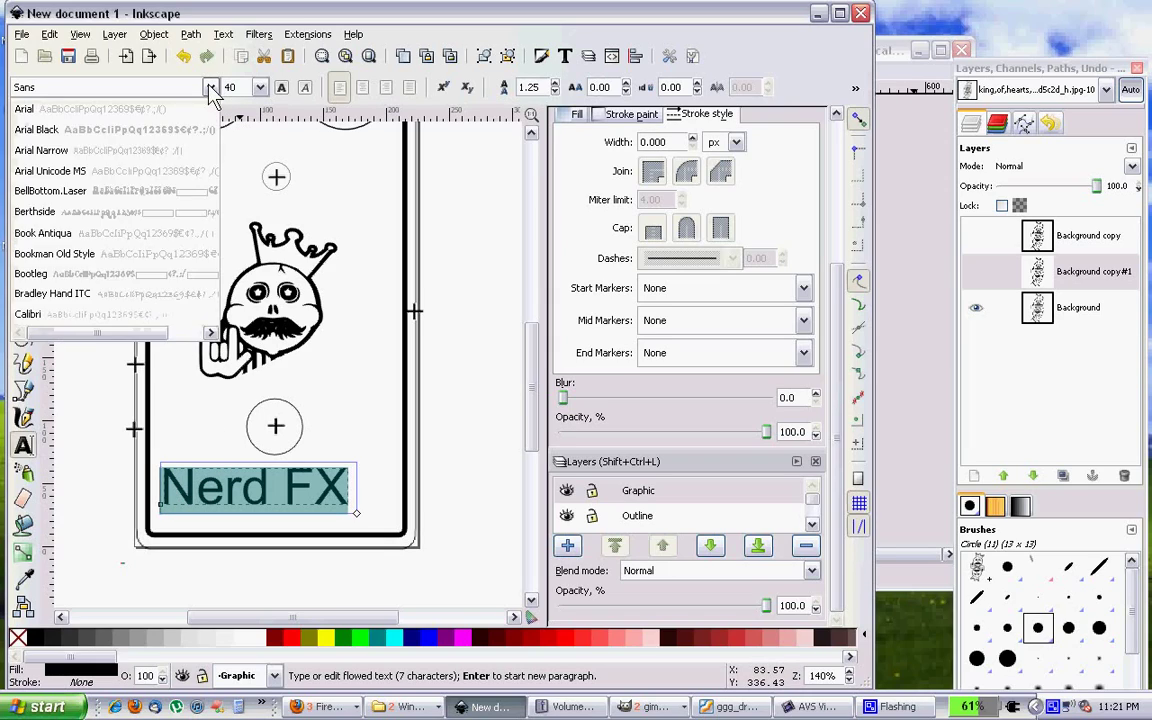
scroll(187, 220, "down", 15)
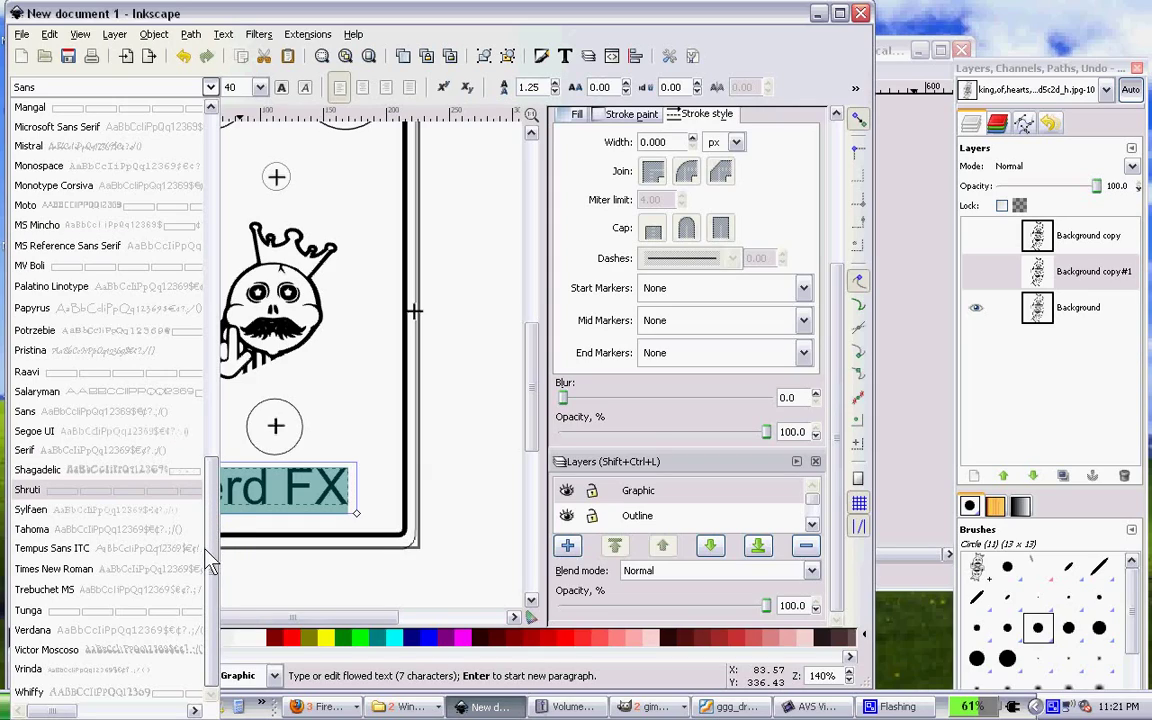
left_click(150, 649)
left_click_drag(353, 511, 390, 527)
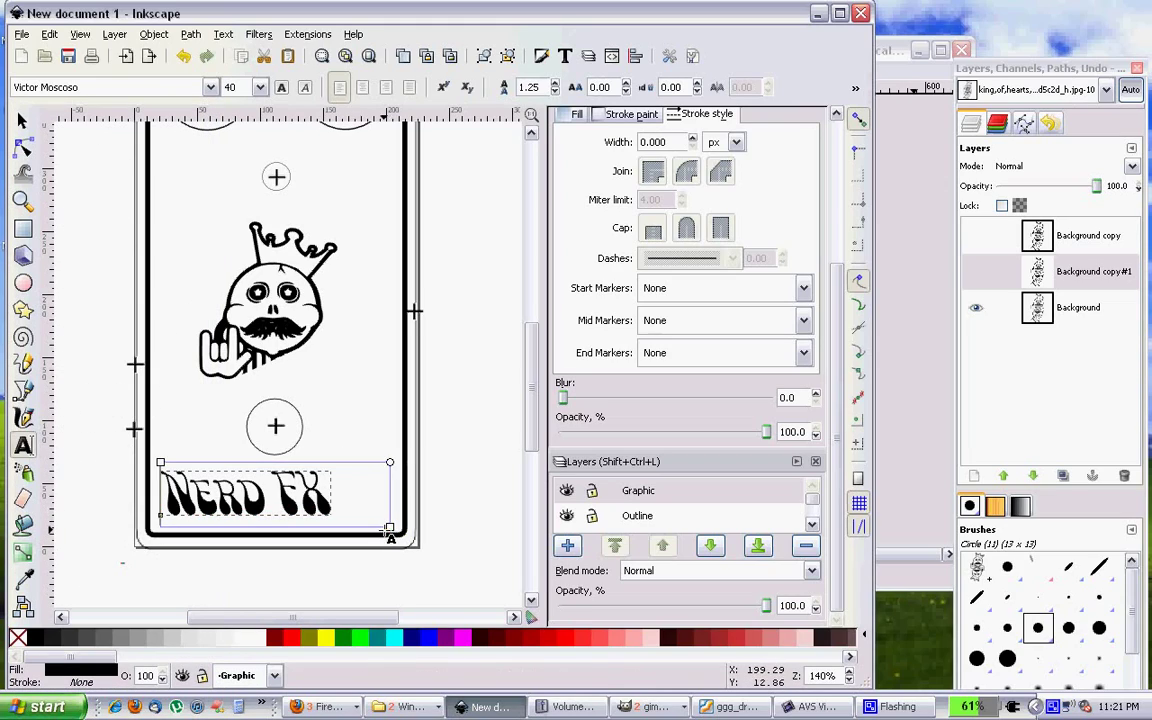
Step: Change the "Nerd FX" font to Shagadelic and centre the text beneath the lower hole, at about X 34, Y 20 px
left_click(210, 87)
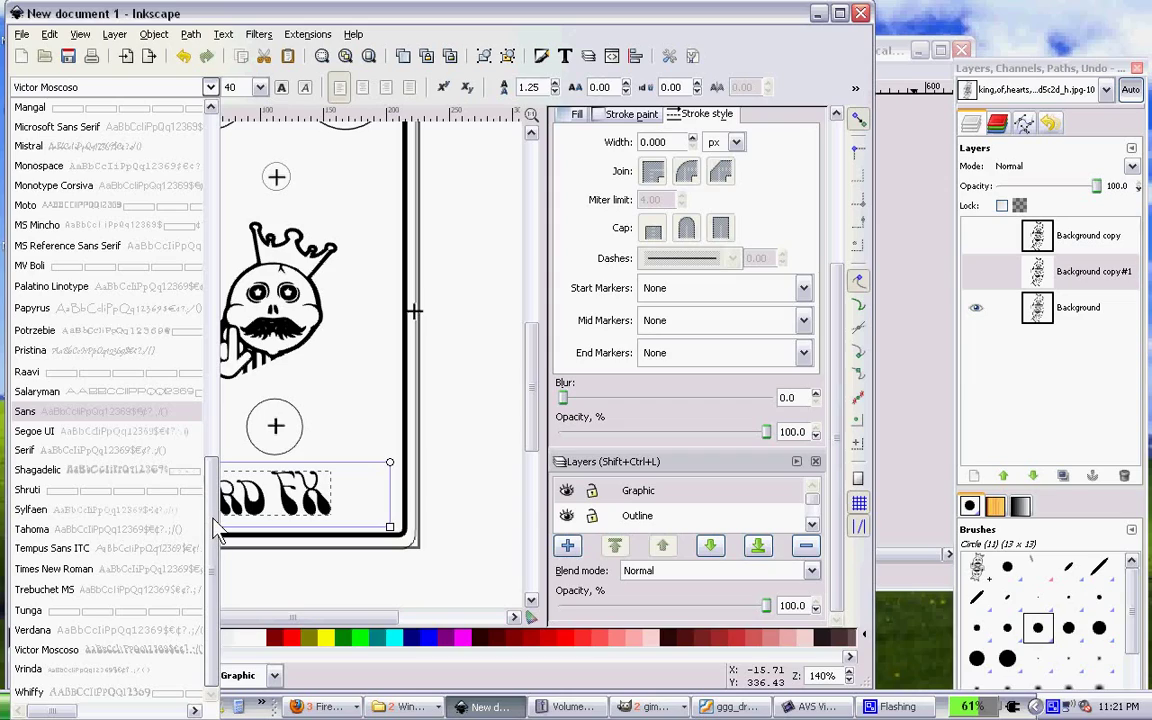
scroll(208, 512, "up", 1)
left_click(141, 490)
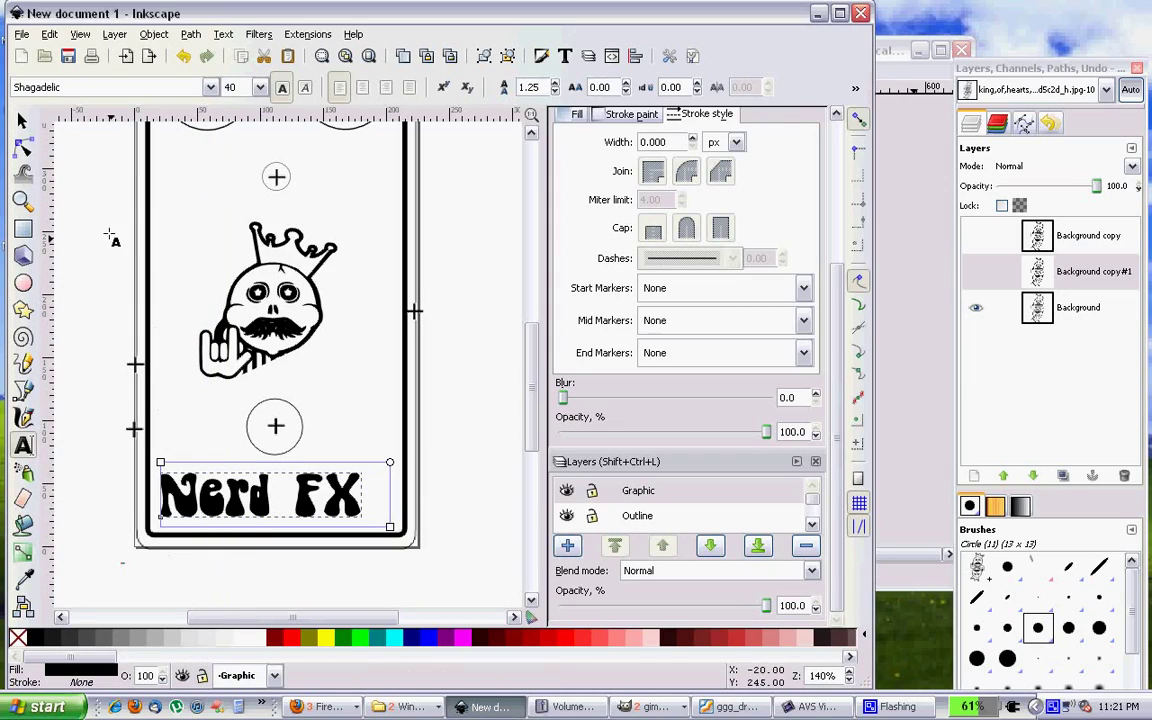
left_click(22, 120)
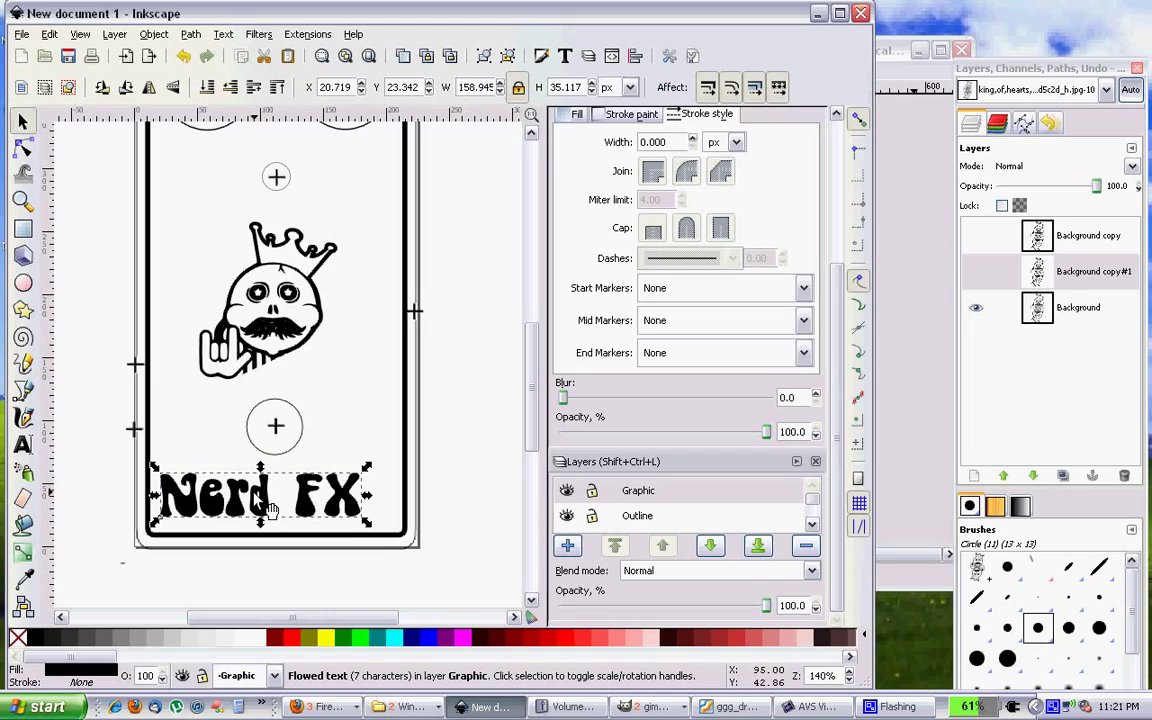
left_click_drag(270, 520, 290, 530)
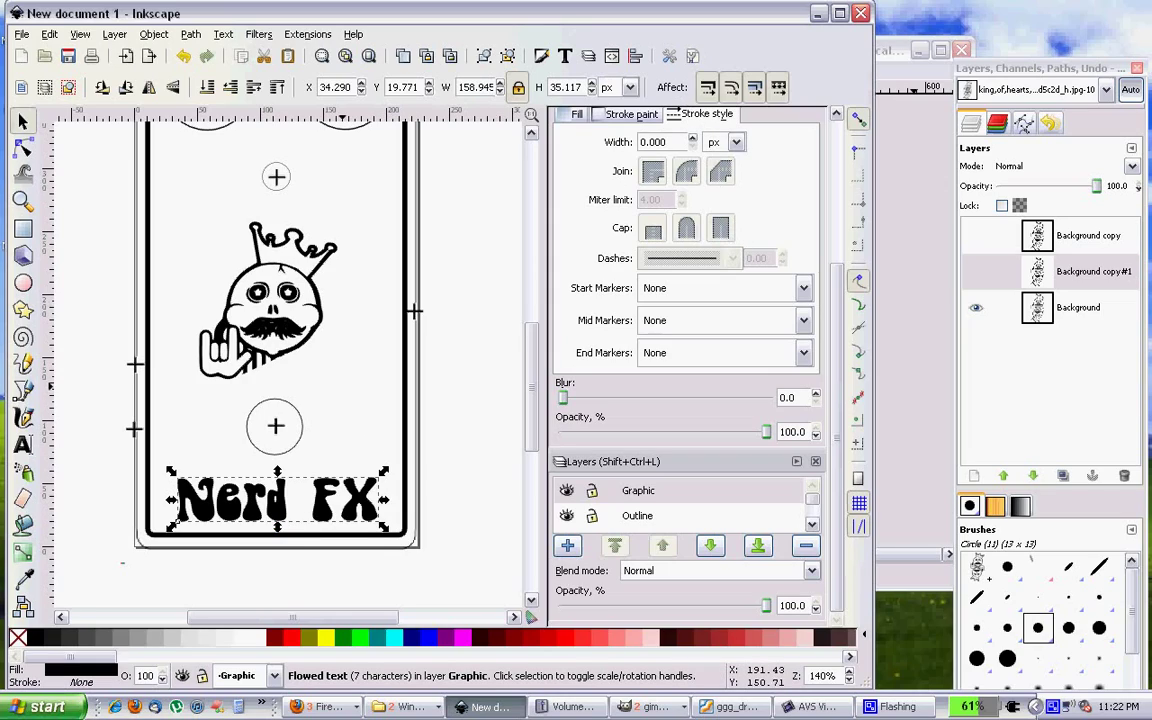
Step: Fill the "Nerd FX" text with magenta, give it a dark red 550000ff stroke, and deselect it
left_click(640, 113)
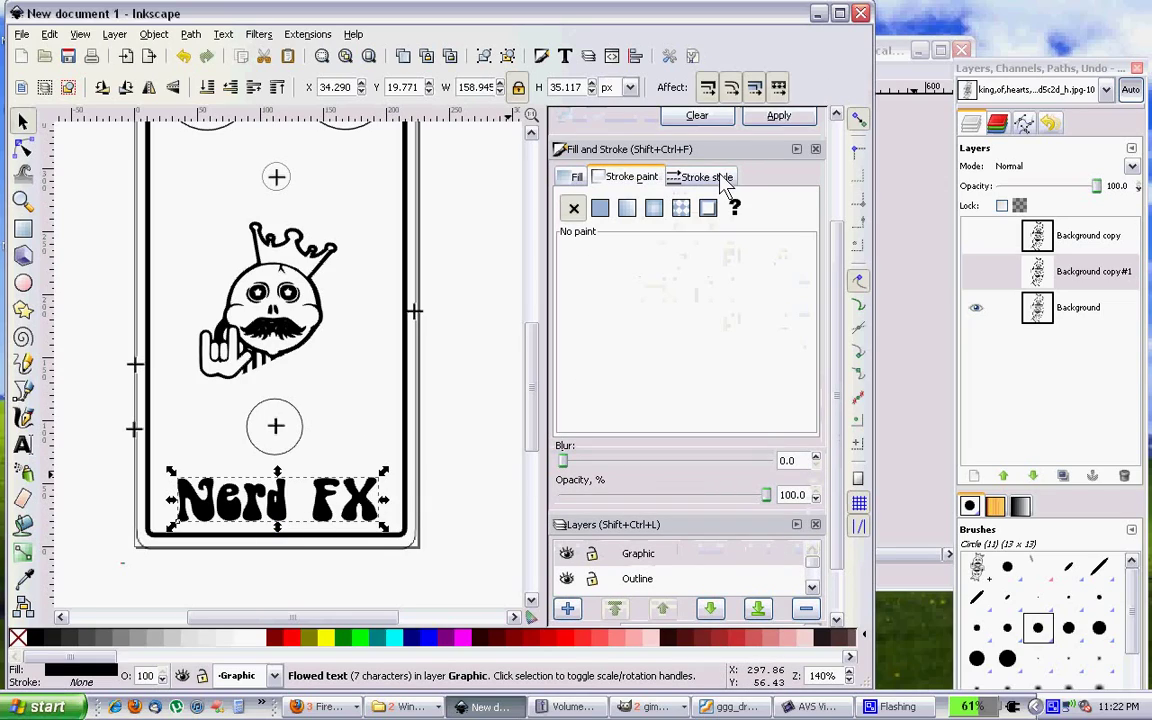
scroll(605, 200, "down", 1)
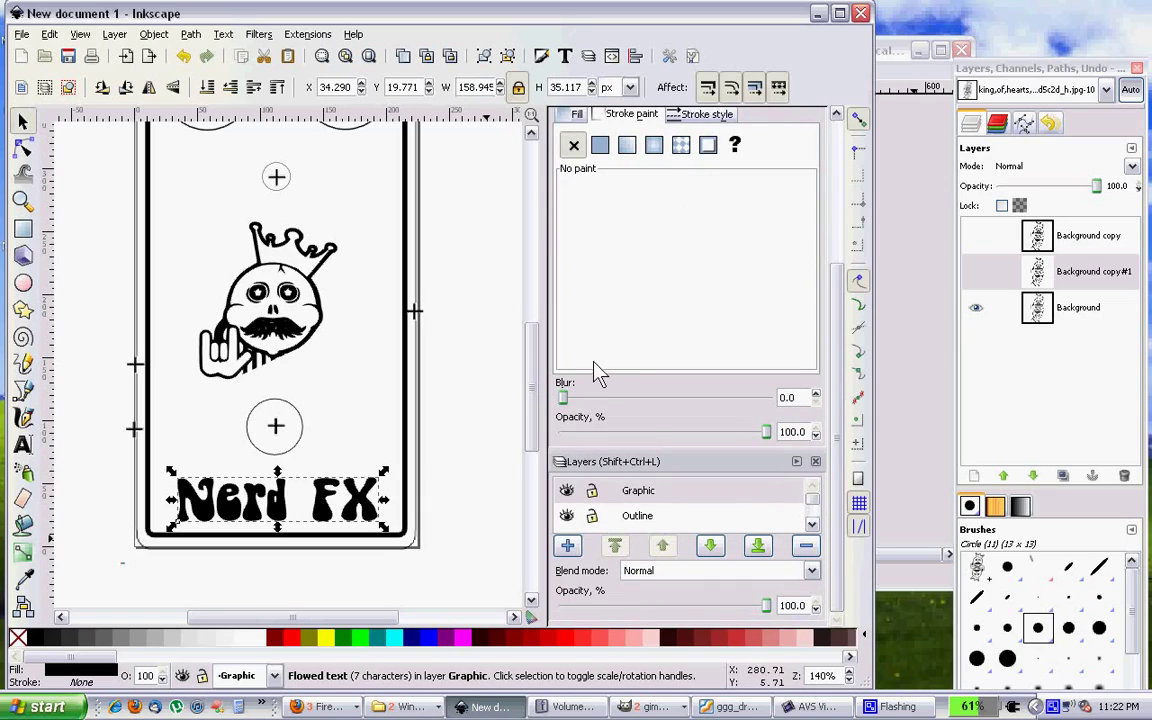
left_click(462, 638)
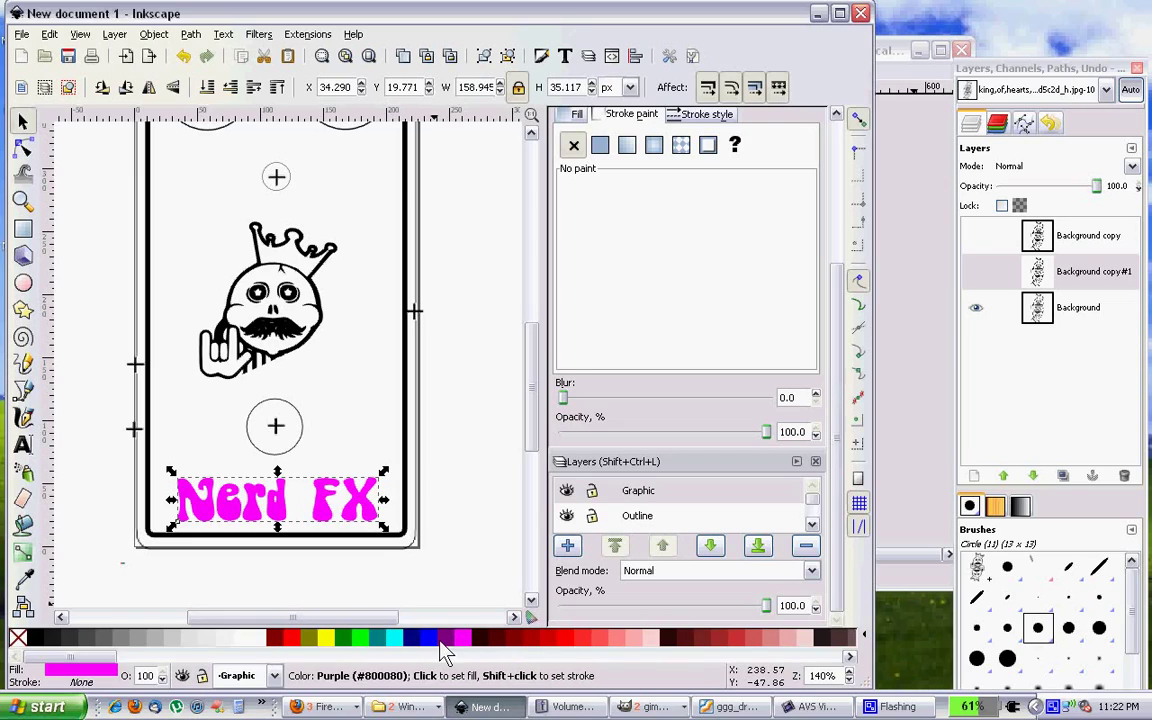
right_click(497, 640)
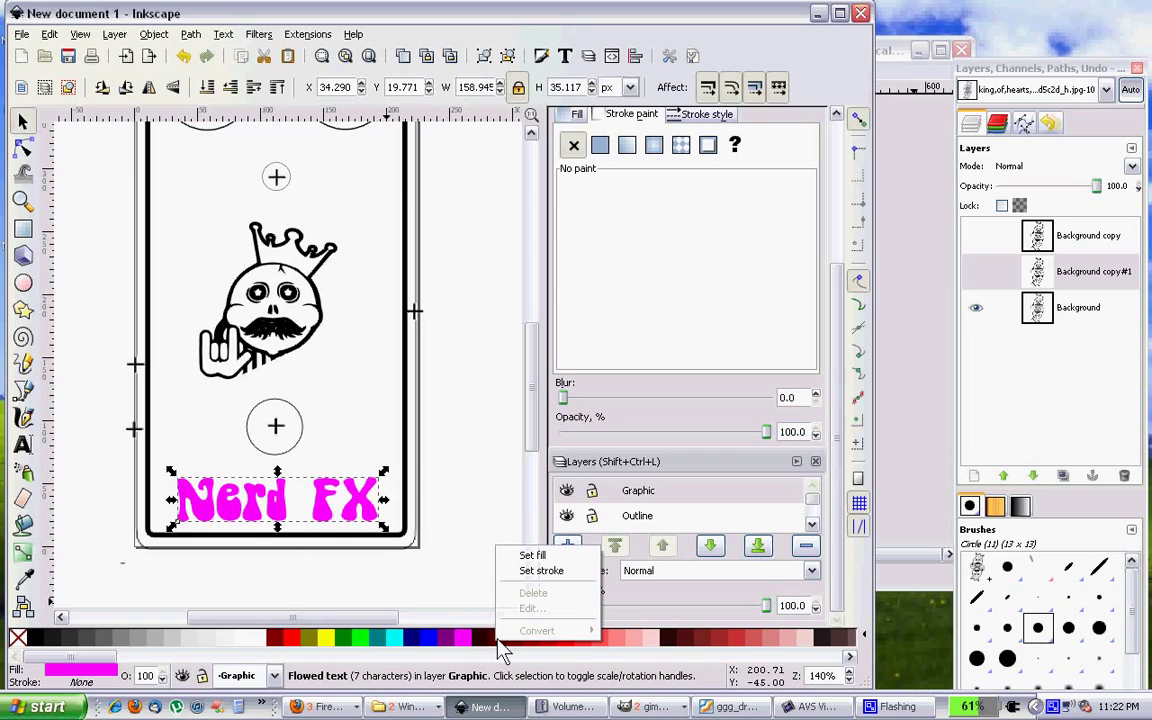
left_click(541, 571)
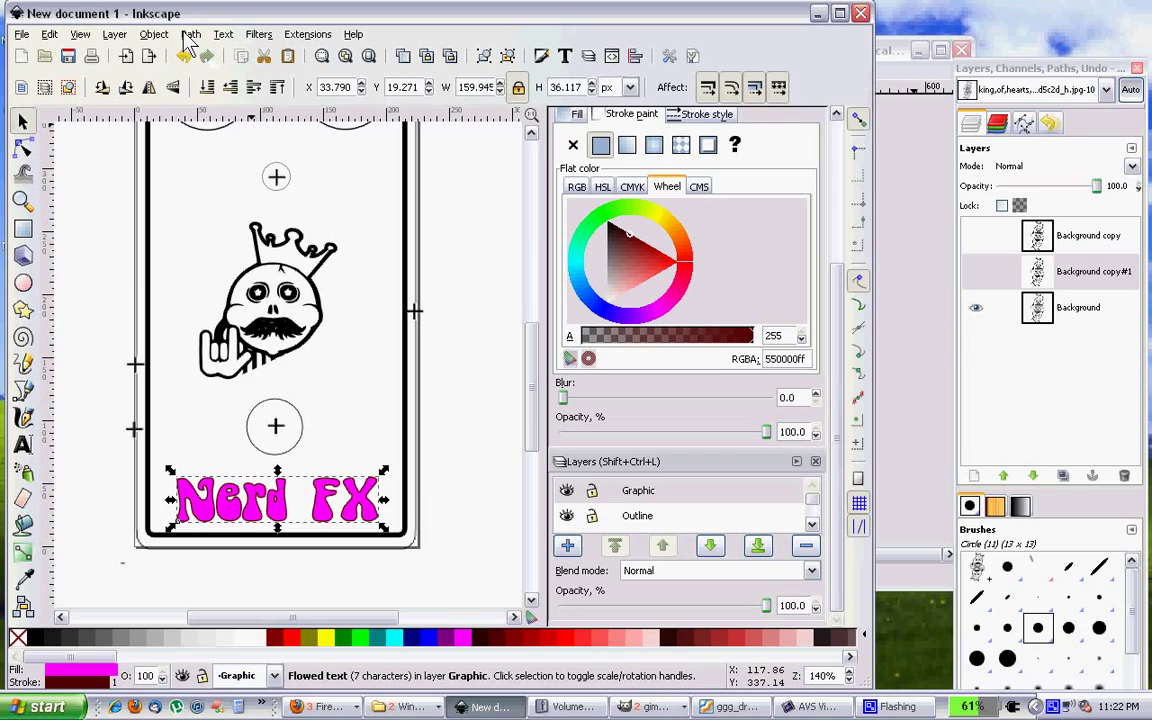
key("Escape")
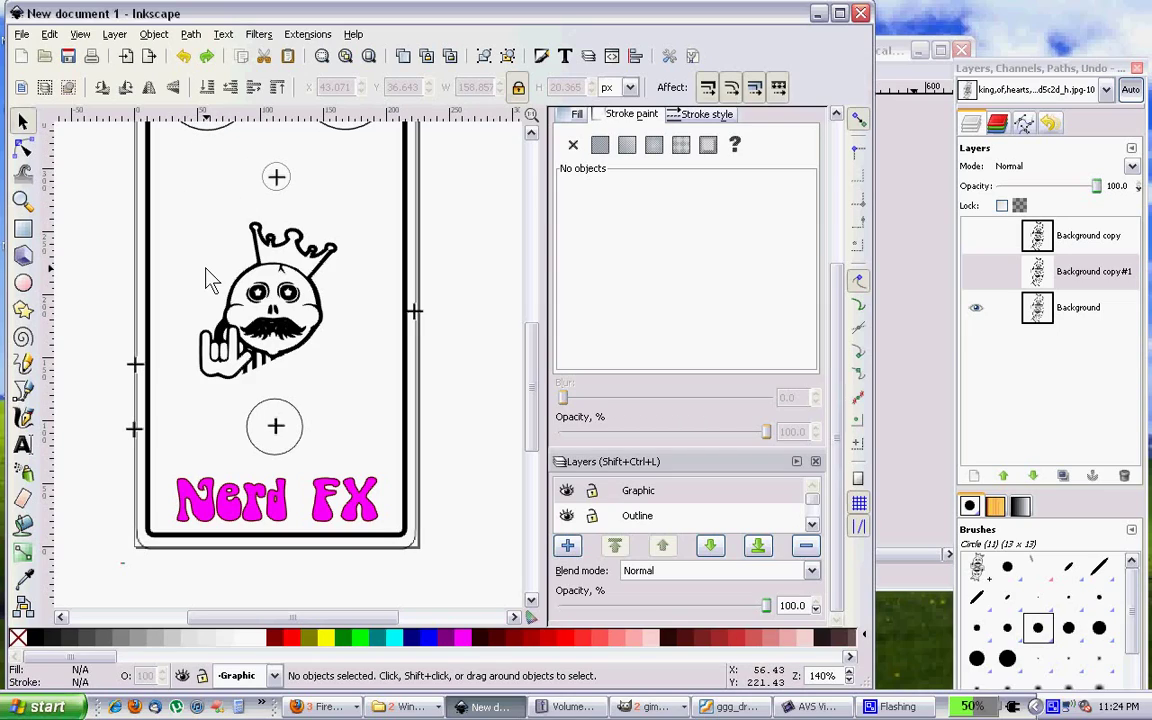
Step: Add a new layer named "Text" above the Graphic layer
scroll(355, 450, "up", 1)
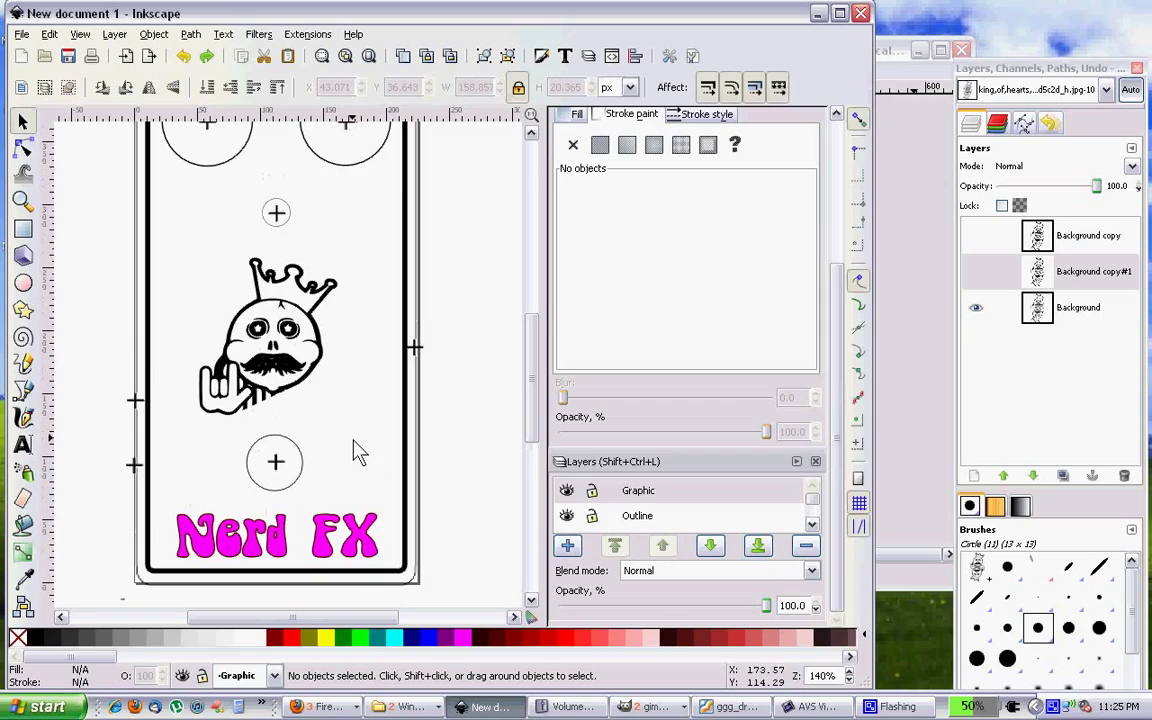
scroll(300, 477, "up", 1)
scroll(258, 482, "down", 1)
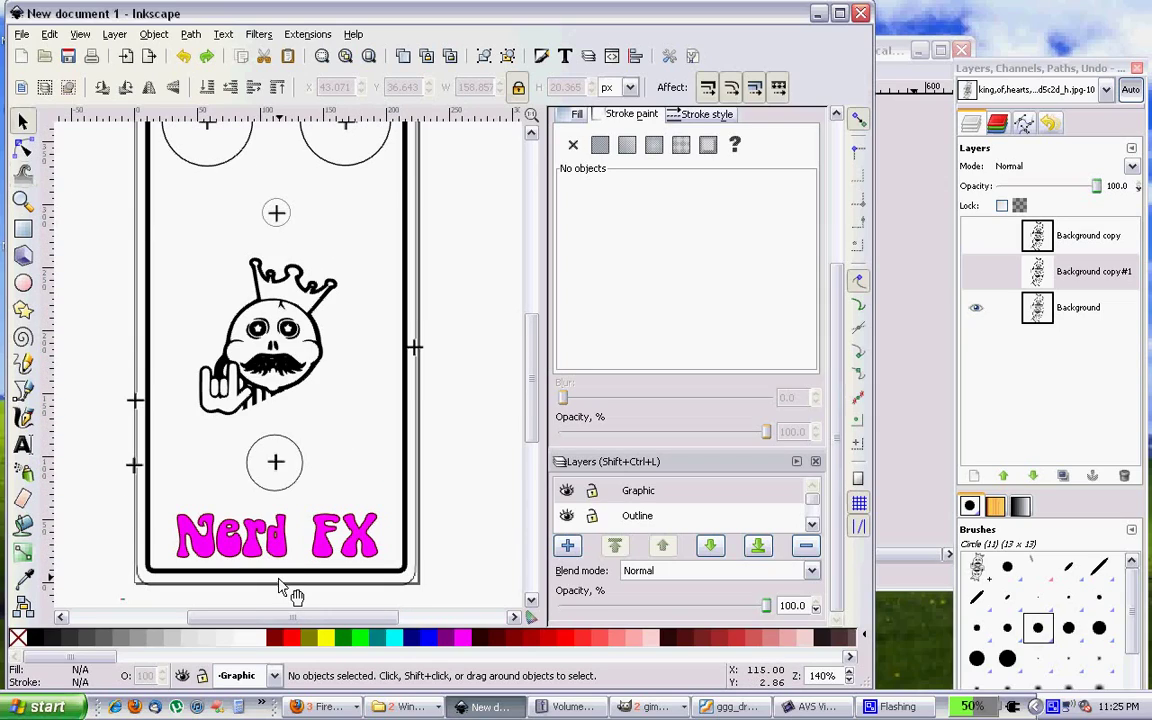
left_click(286, 562)
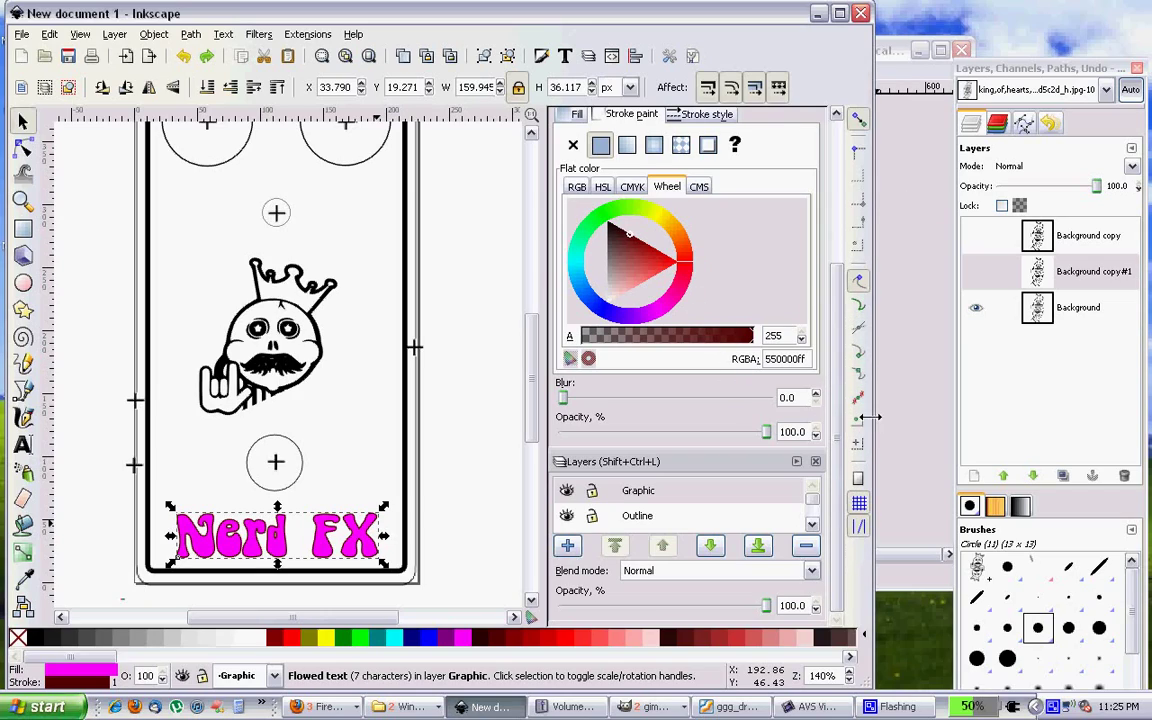
scroll(797, 521, "down", 1)
scroll(800, 518, "up", 1)
left_click(567, 546)
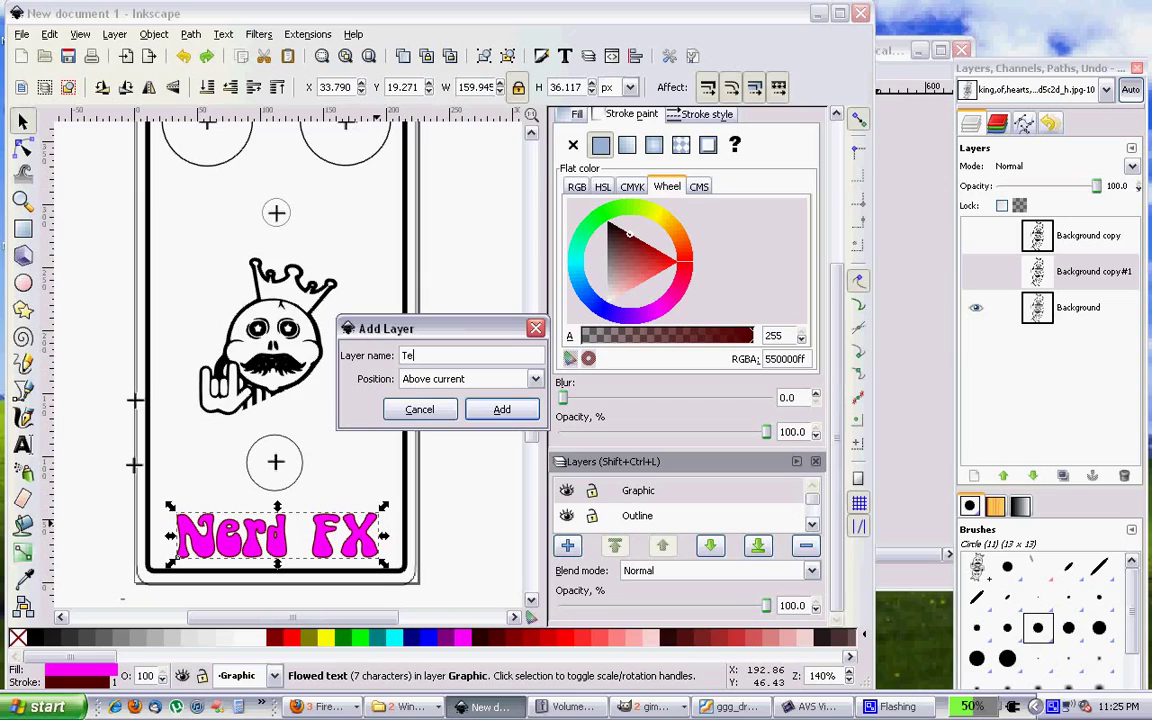
key("Return")
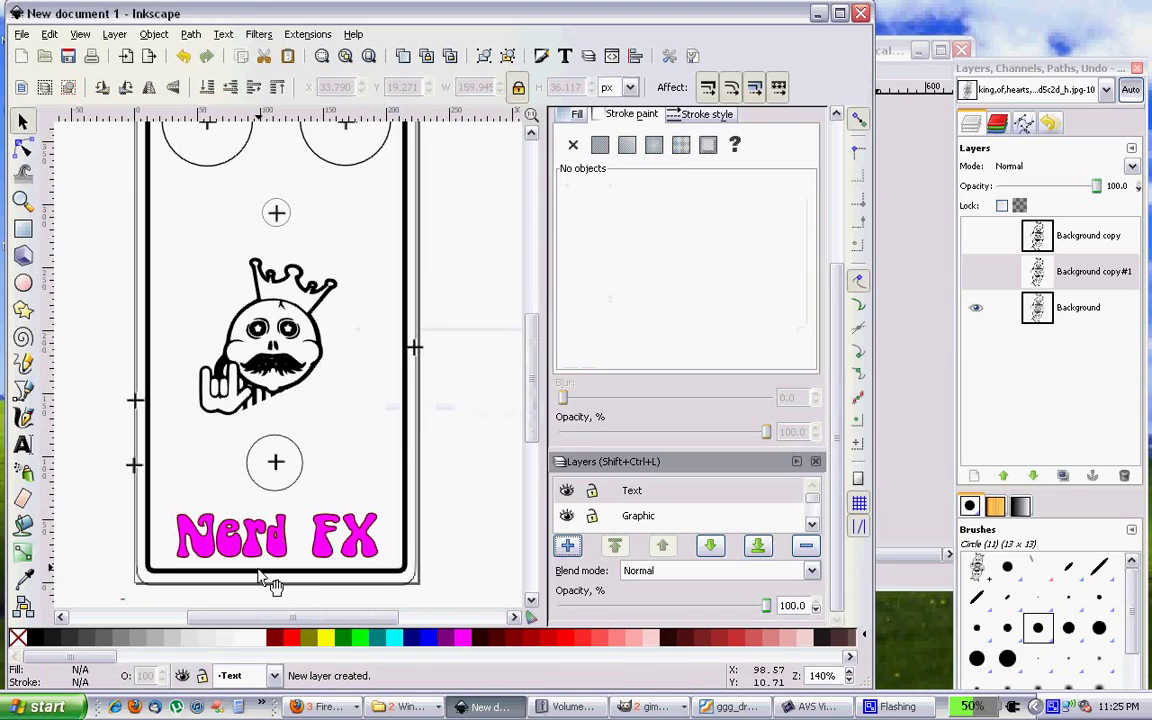
Step: Transfer the "Nerd FX" title to the Text layer and place it beneath the lower hole, at about X 34, Y 19 px
left_click(284, 555)
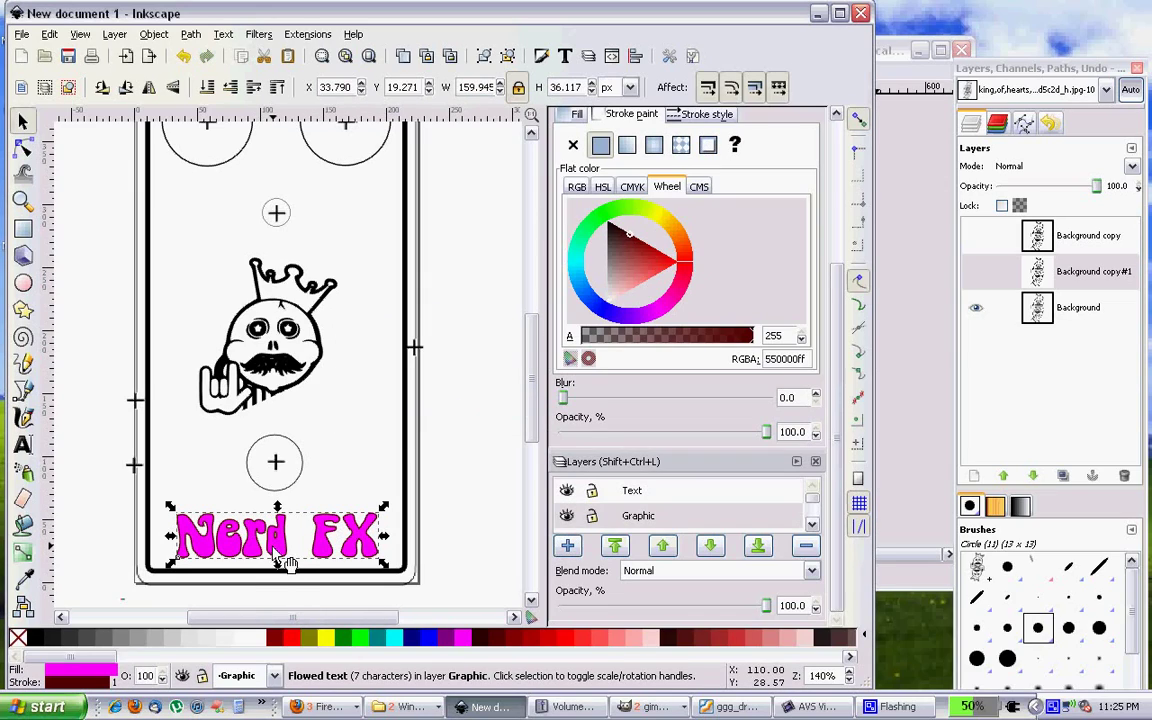
key("ctrl")
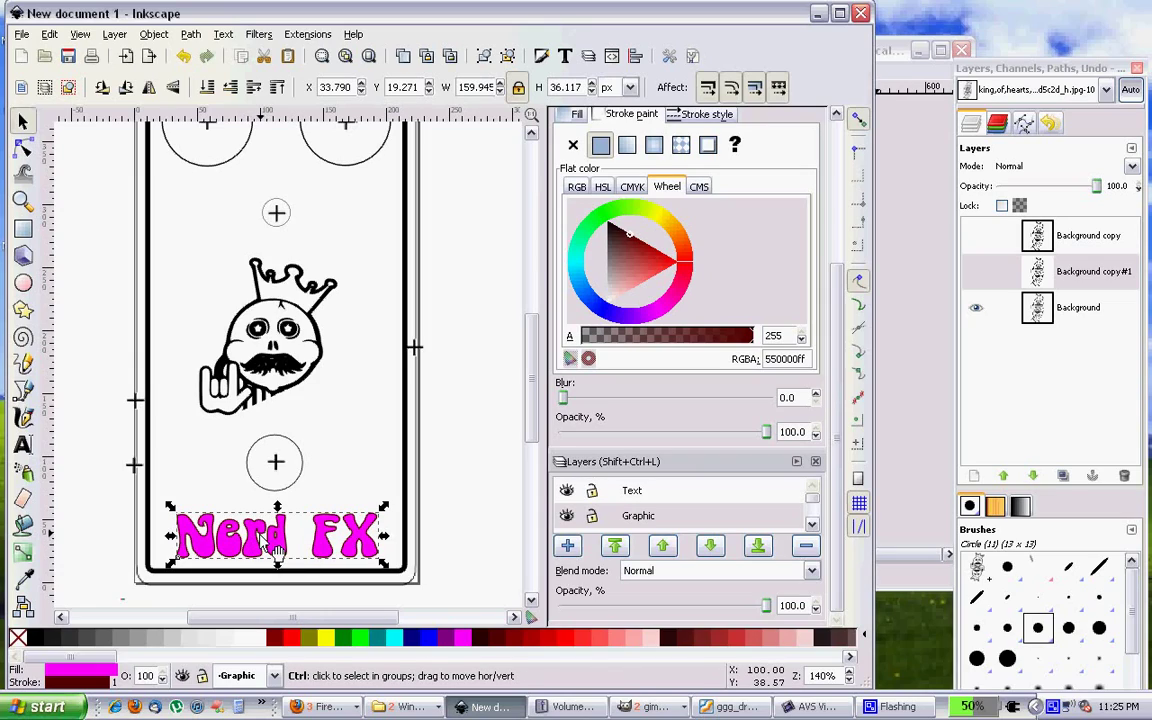
key("ctrl+x")
left_click(650, 491)
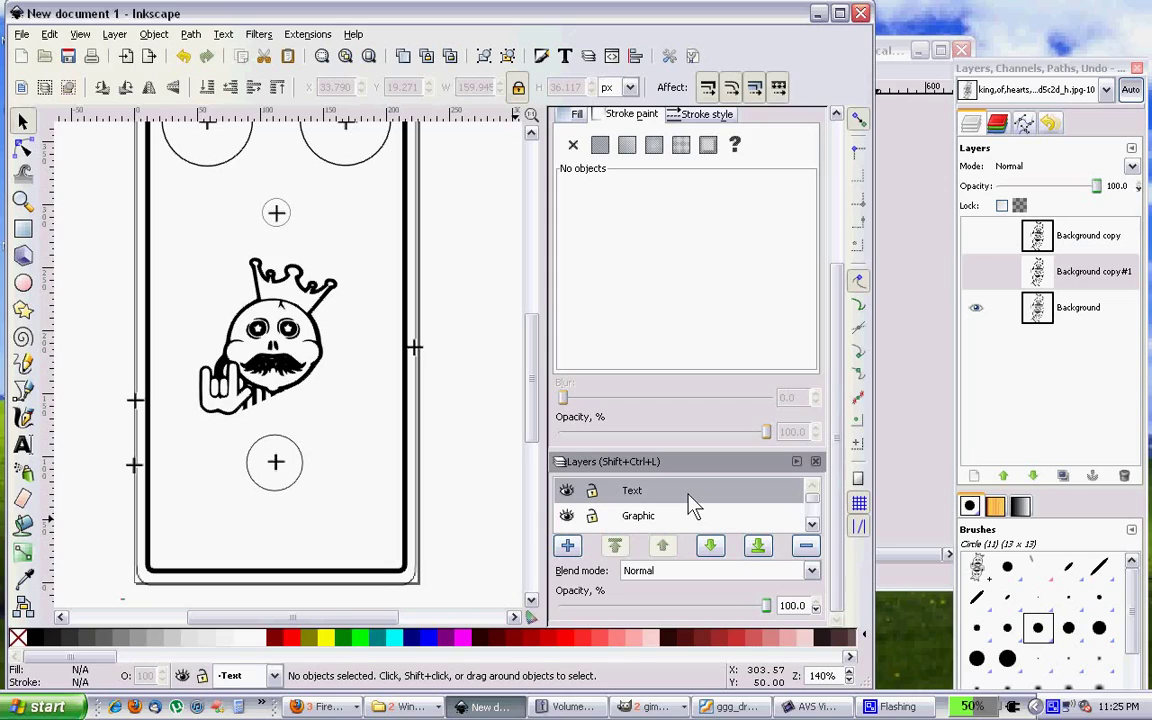
key("ctrl+alt+v")
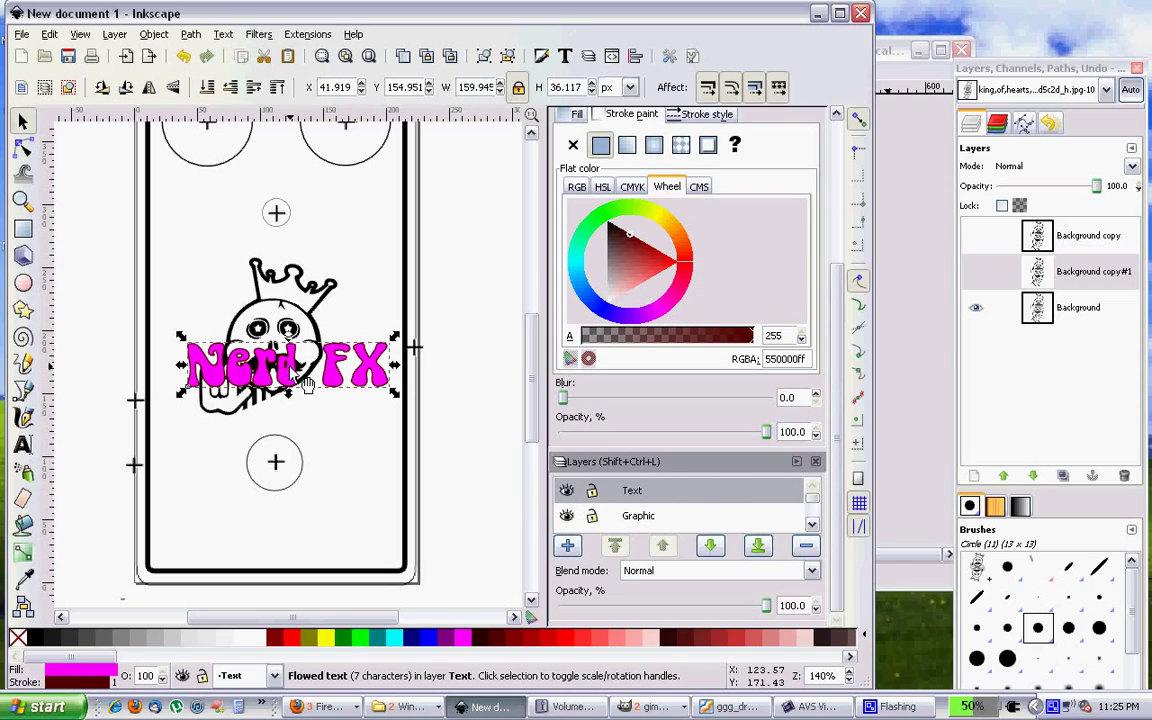
left_click_drag(295, 392, 287, 567)
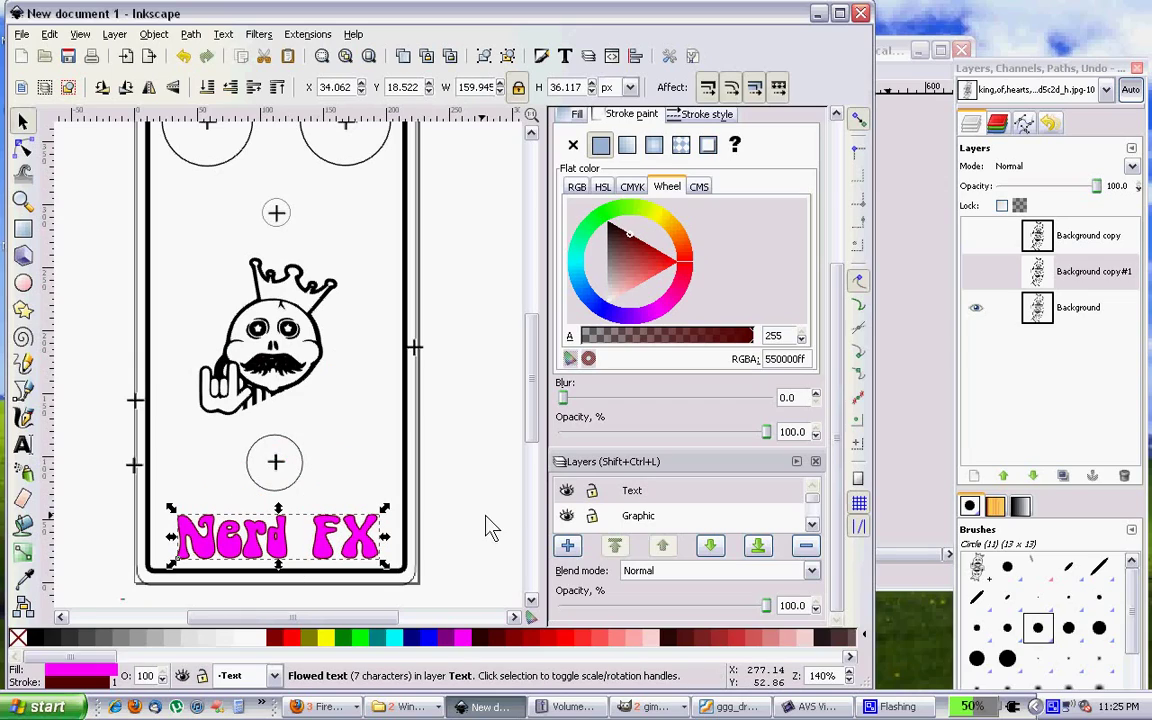
Step: Toggle the visibility of the Text and Graphic layers off and on to check which objects each one holds
left_click(566, 490)
left_click(566, 490)
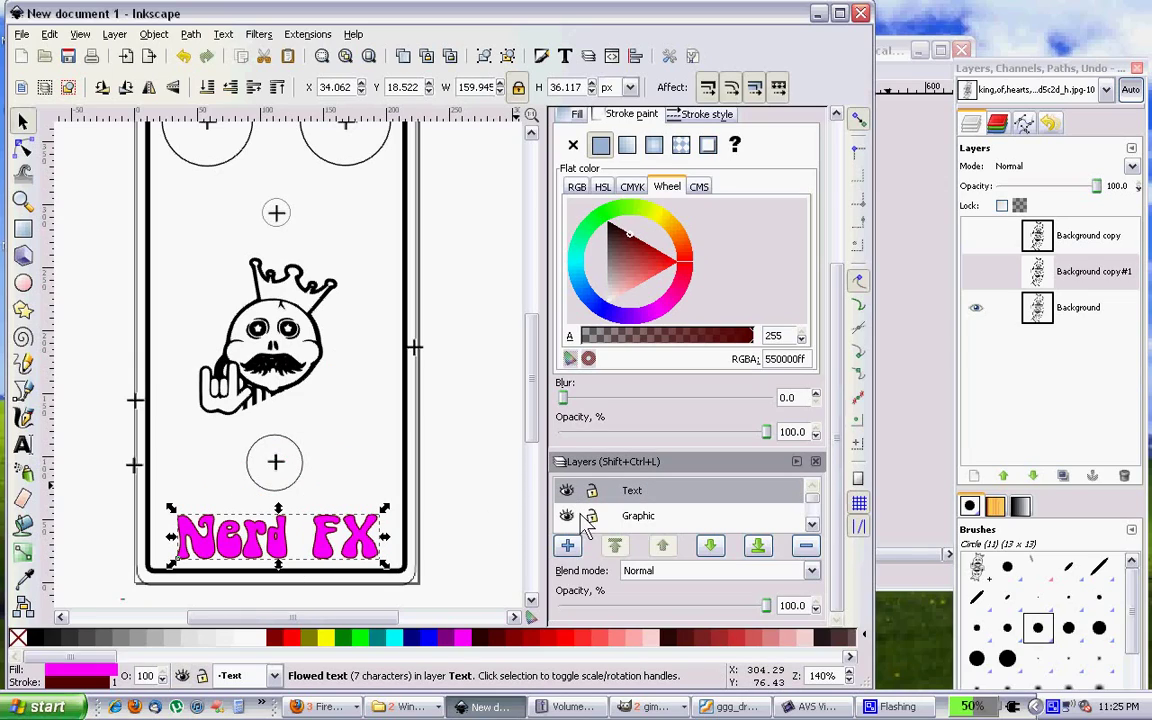
left_click(566, 516)
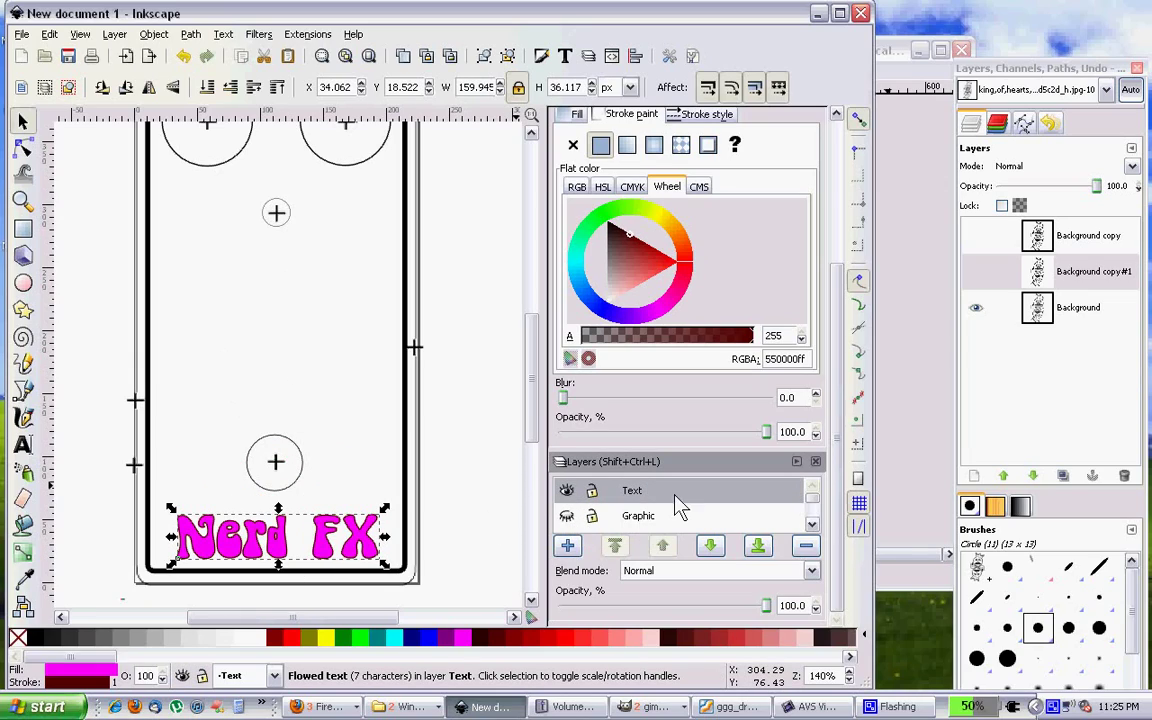
left_click(566, 516)
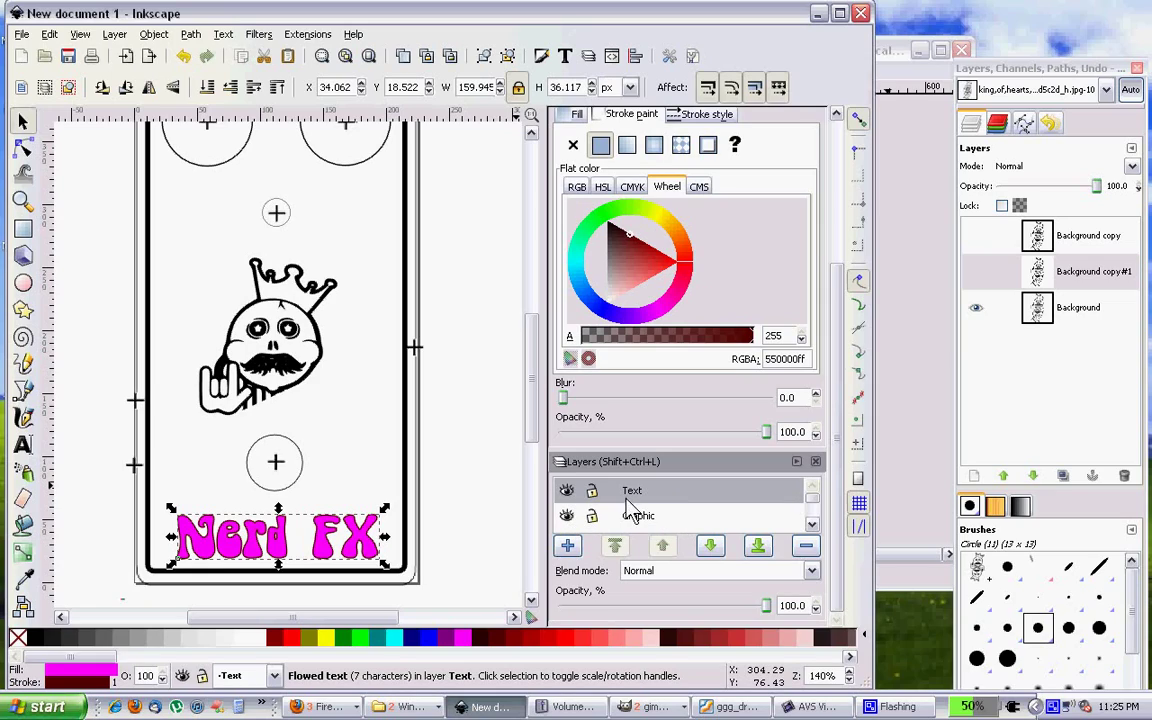
left_click(566, 516)
left_click(566, 516)
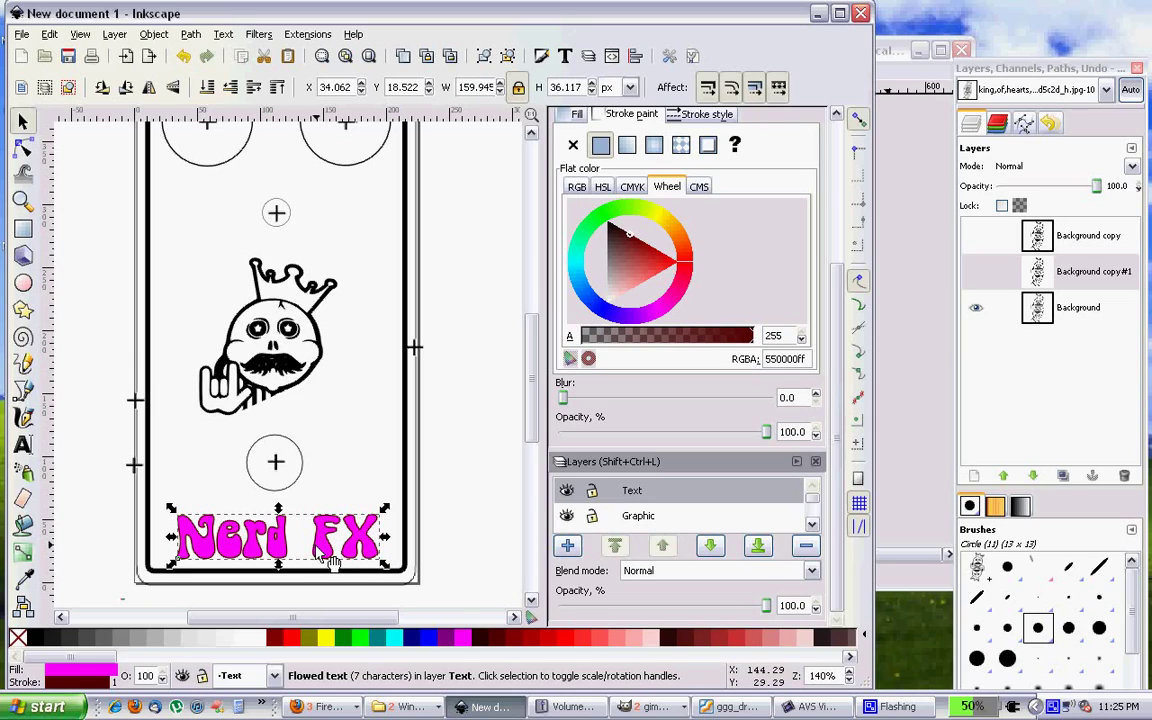
Step: Place a copy of the "Nerd FX" text just beneath the two large upper holes, at about X 20, Y 286 px
left_click_drag(318, 560, 276, 212)
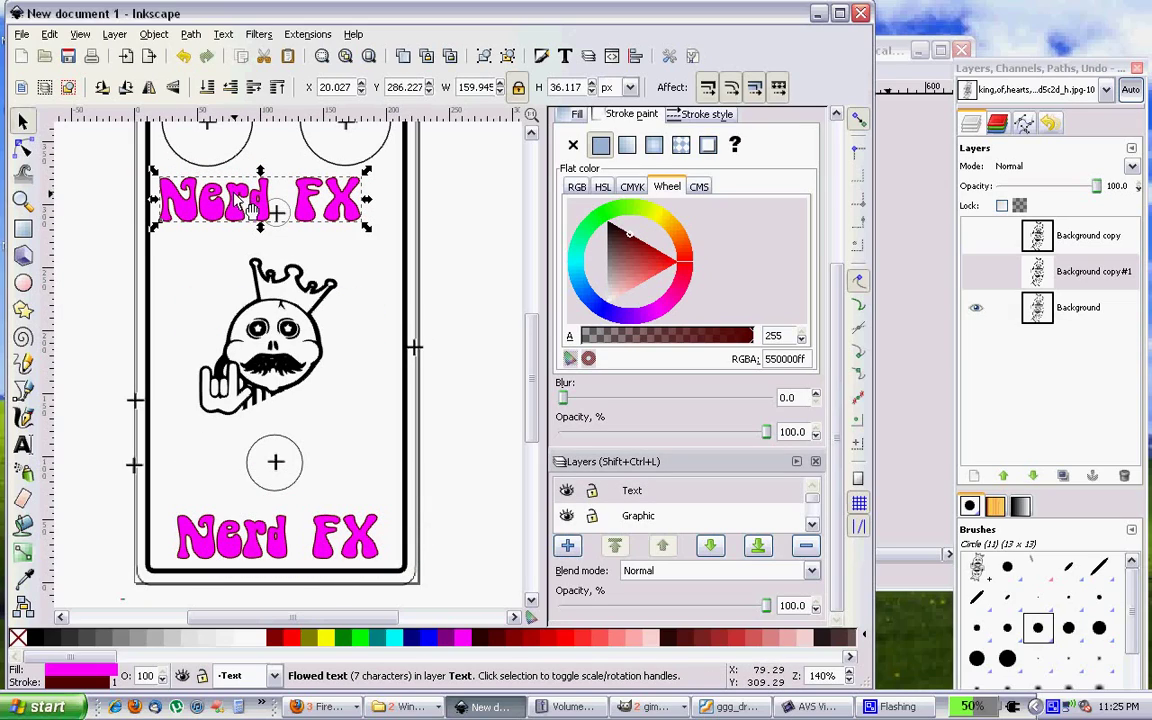
scroll(197, 167, "up", 2)
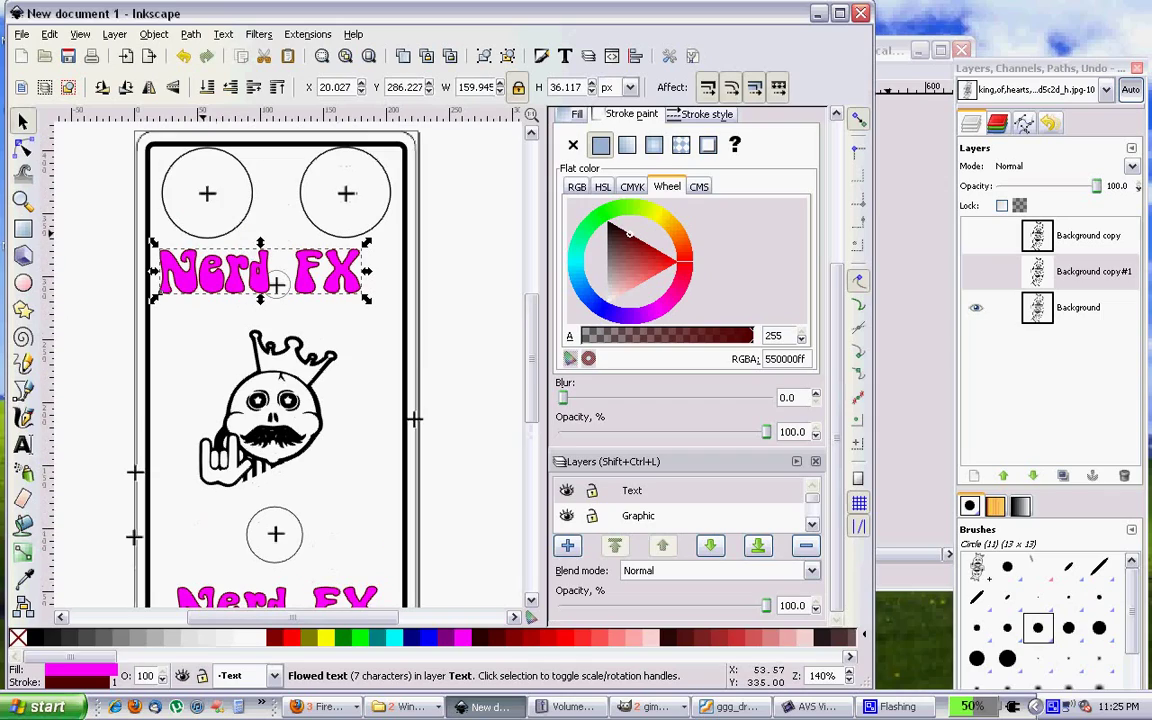
scroll(85, 385, "down", 1)
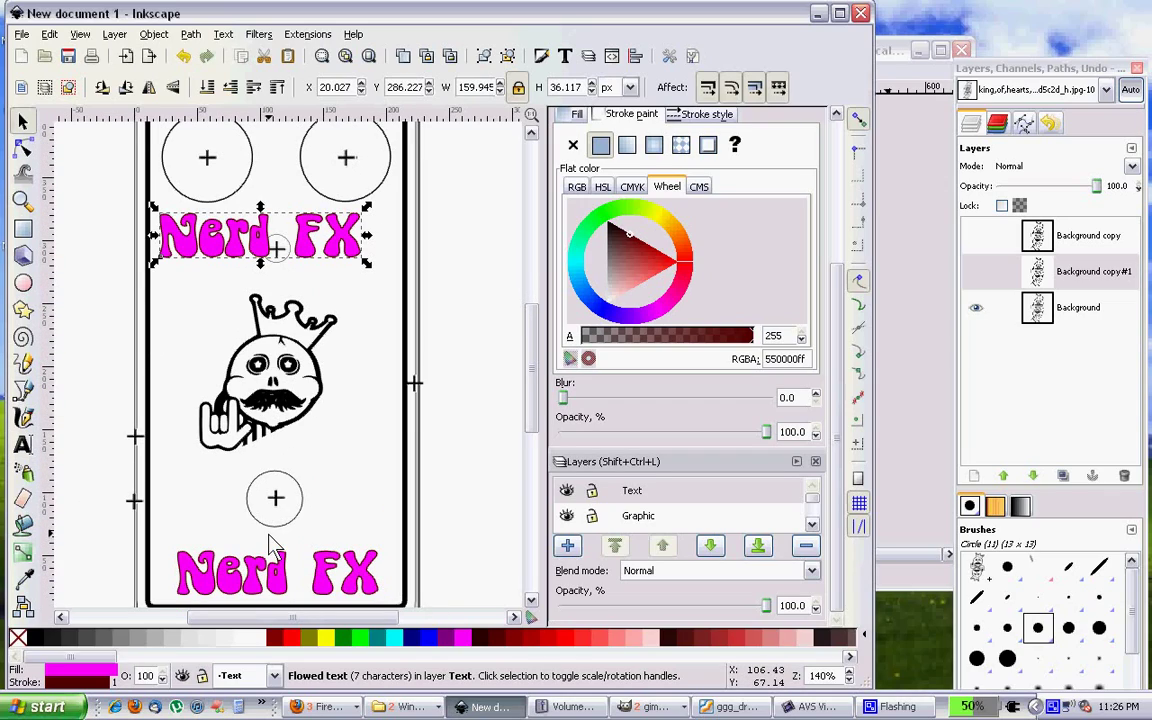
scroll(268, 543, "down", 2)
scroll(270, 540, "up", 1)
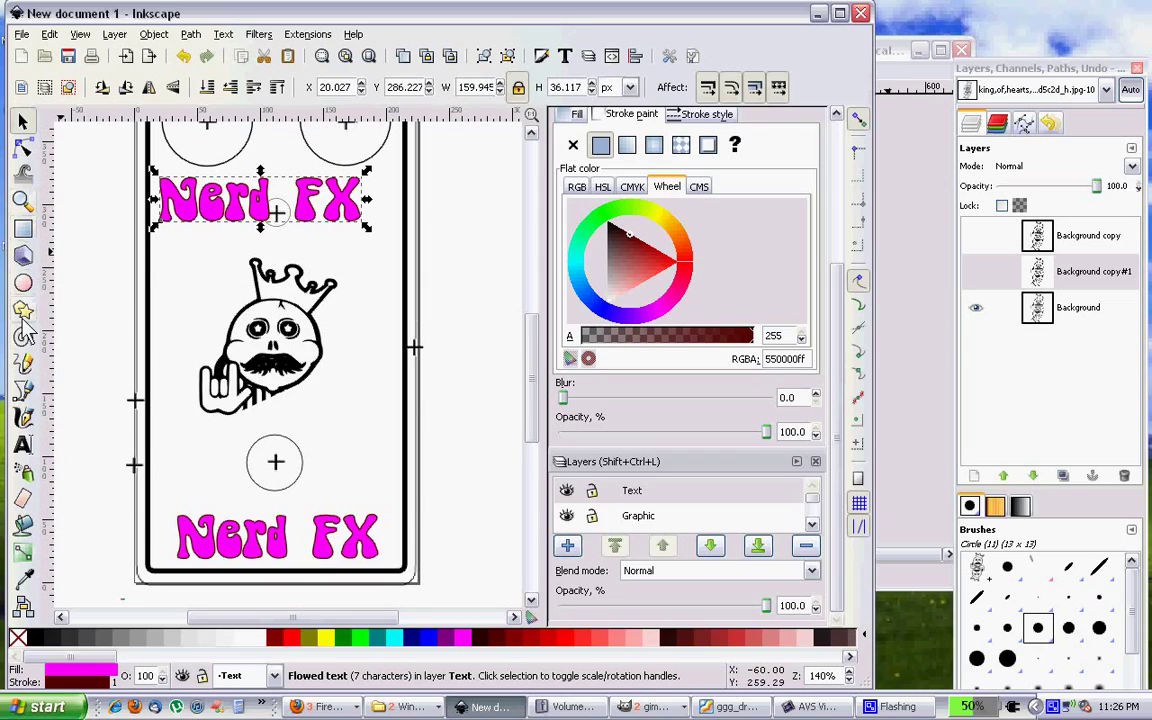
Step: Set the upper text copy's font size to 18 and replace its wording with "Fuzz"
left_click(23, 444)
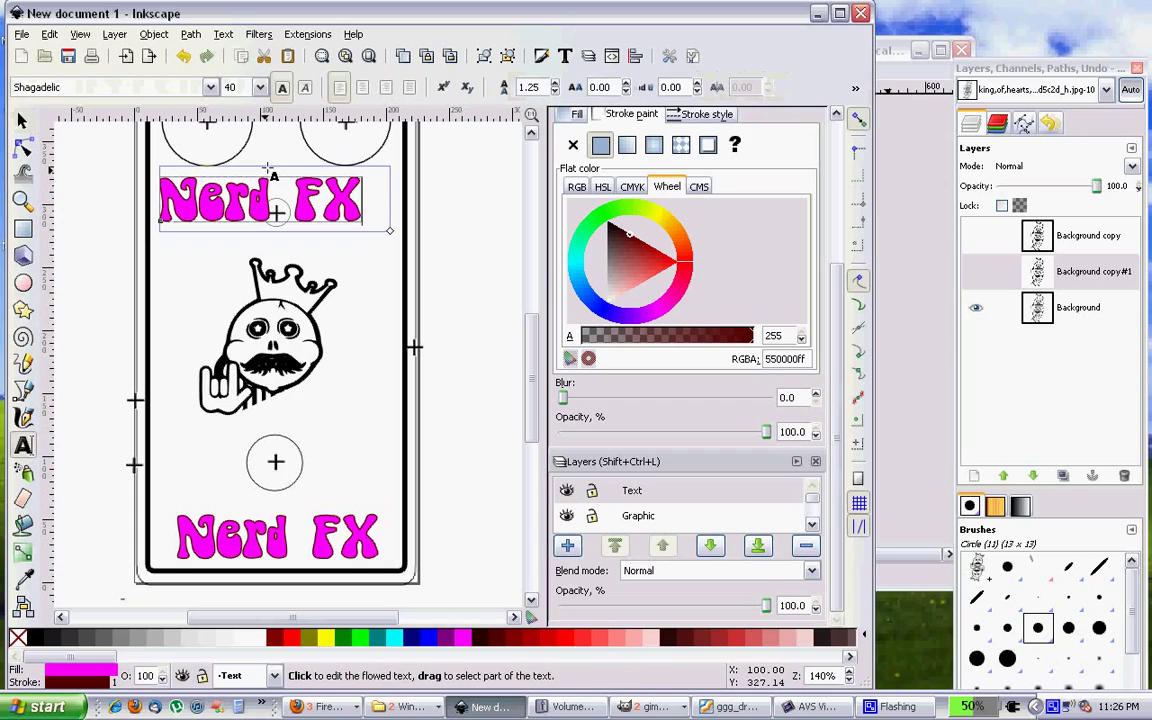
left_click_drag(362, 212, 130, 185)
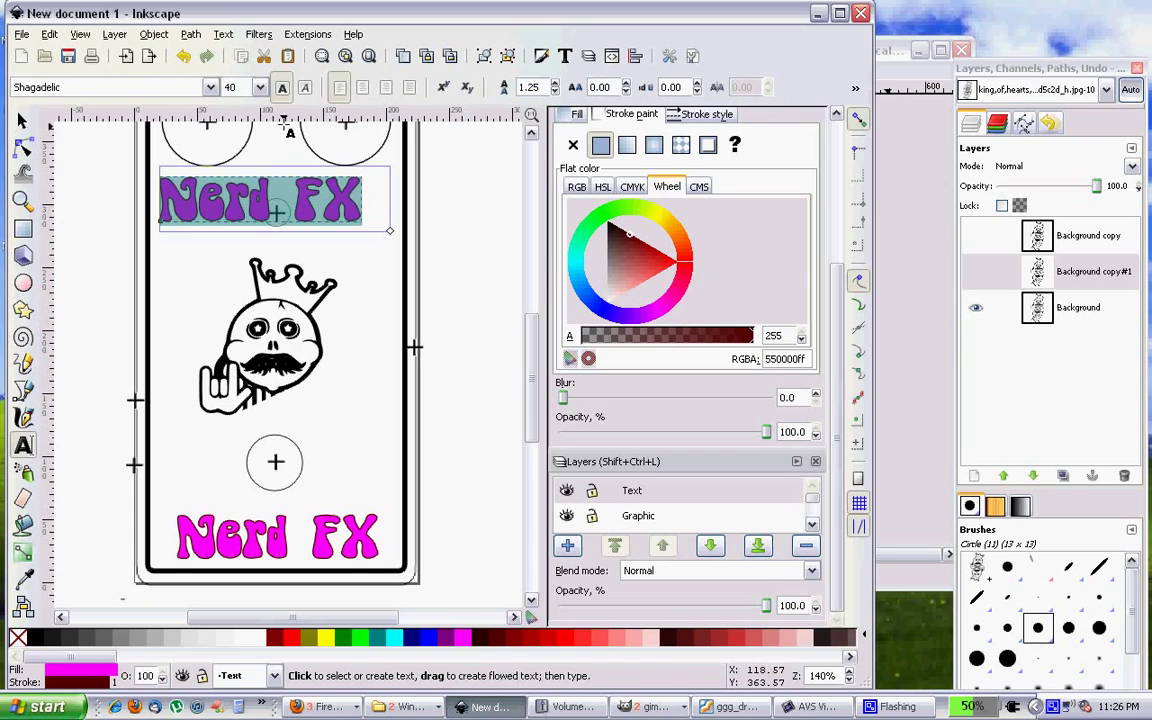
left_click(259, 87)
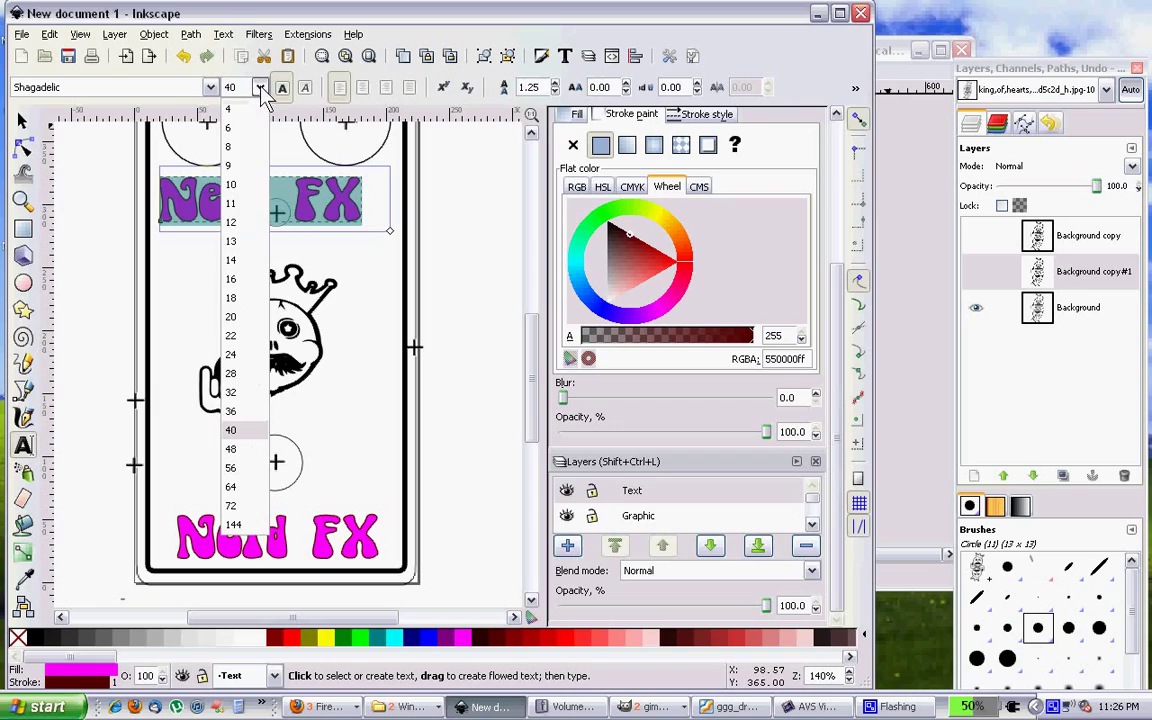
left_click(231, 299)
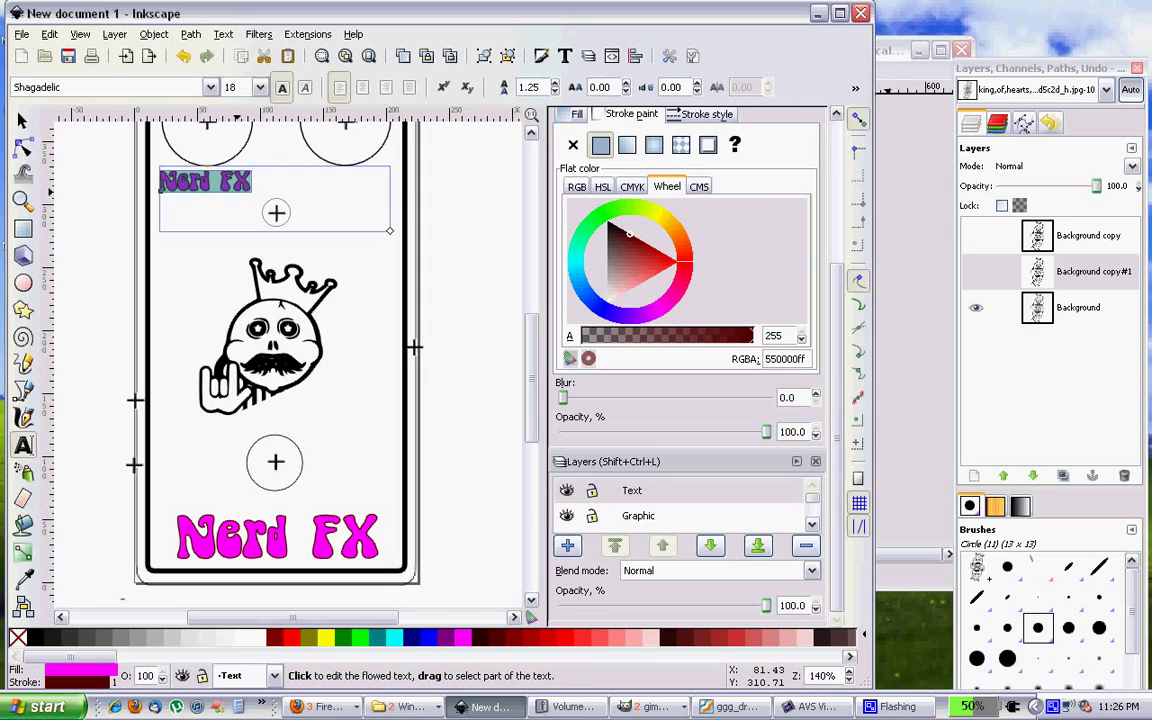
left_click(263, 160)
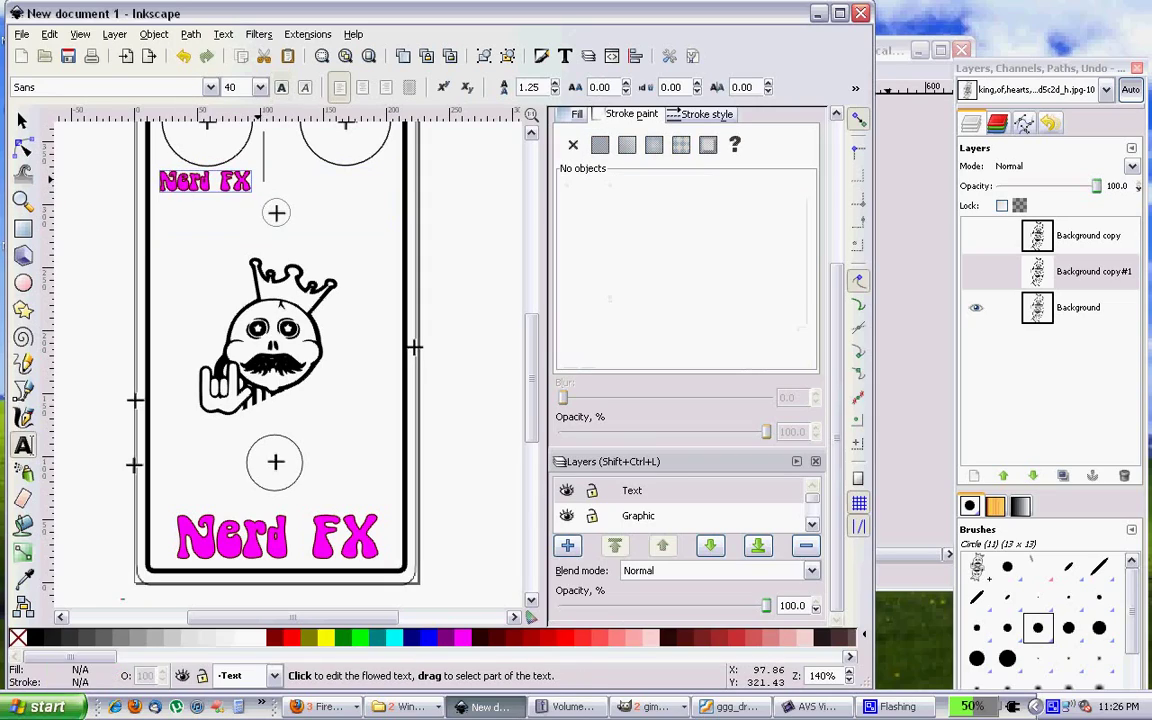
left_click(263, 160)
key("ctrl+a")
type("F")
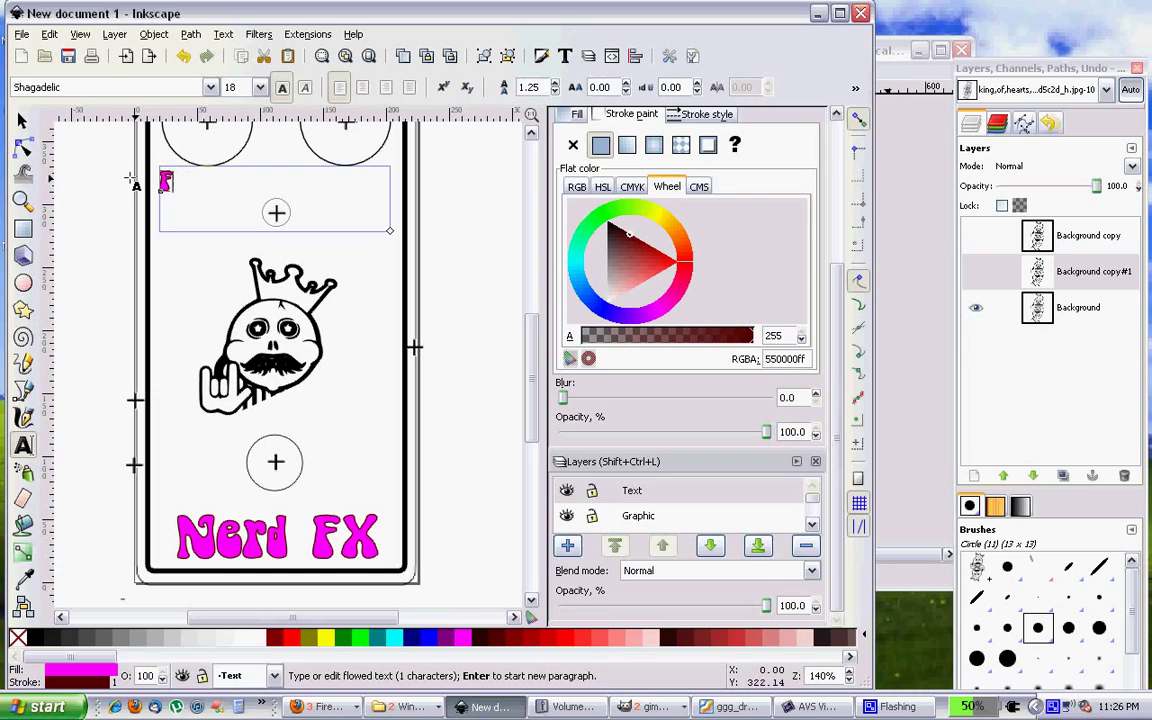
type("uzz")
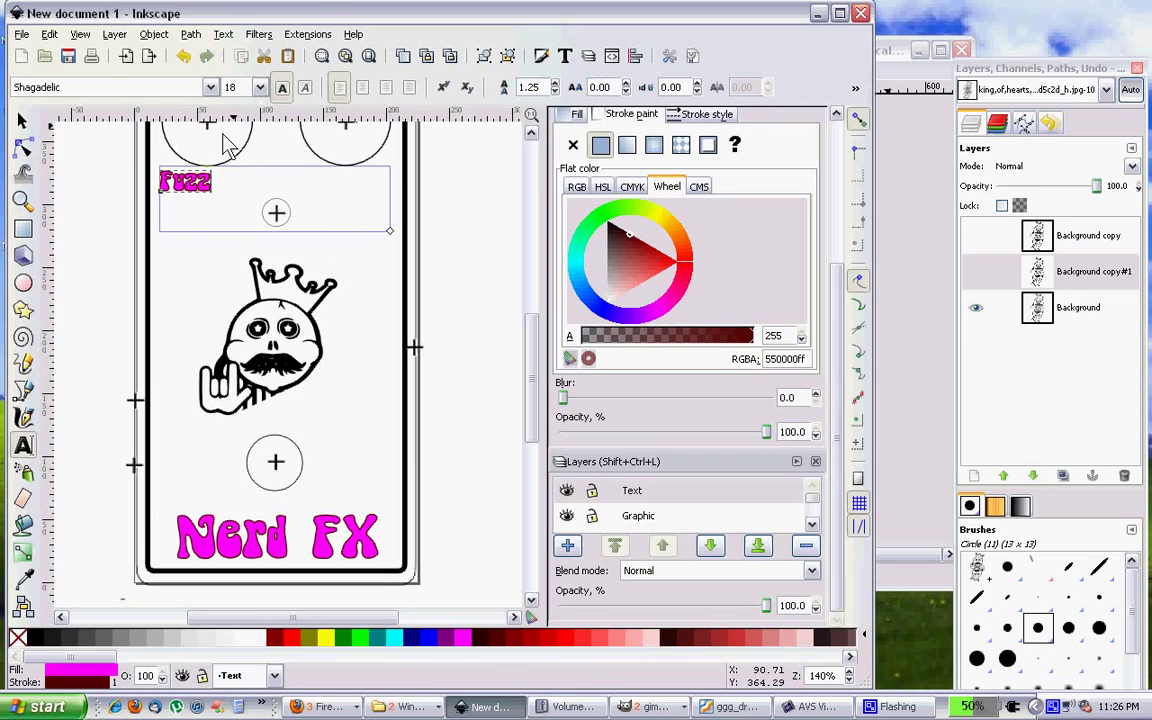
Step: Set the "Fuzz" label's font size to 20 and its letter spacing to 2.01
left_click_drag(160, 182, 212, 182)
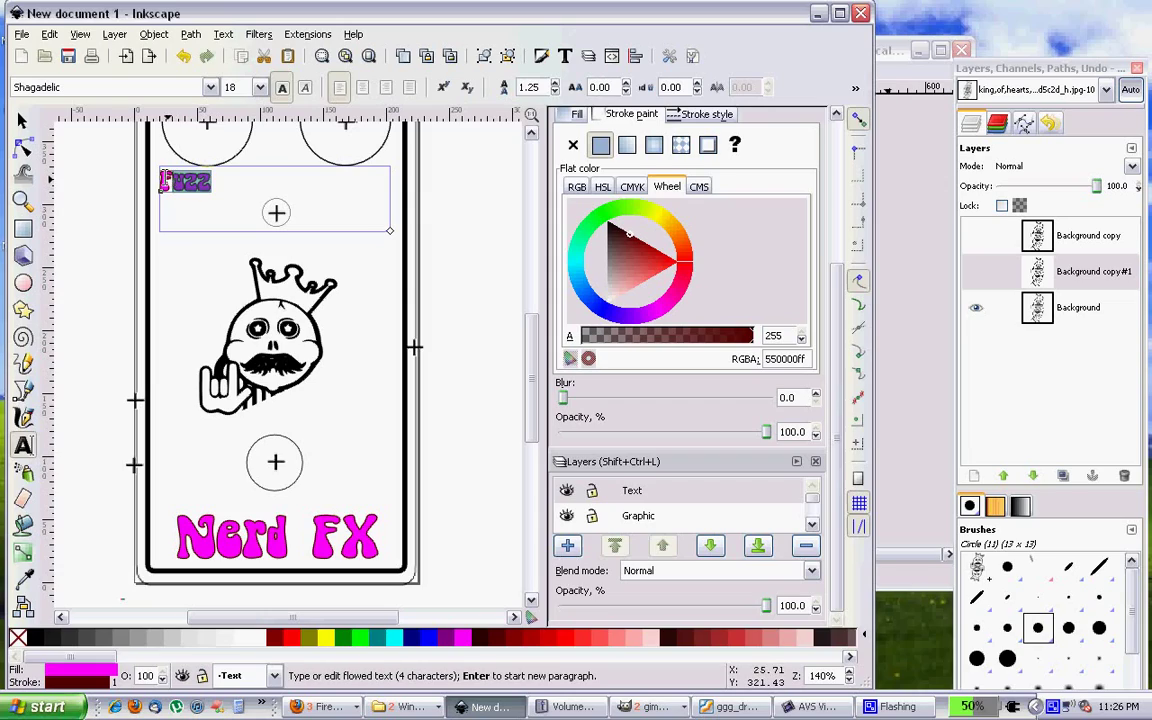
left_click(258, 87)
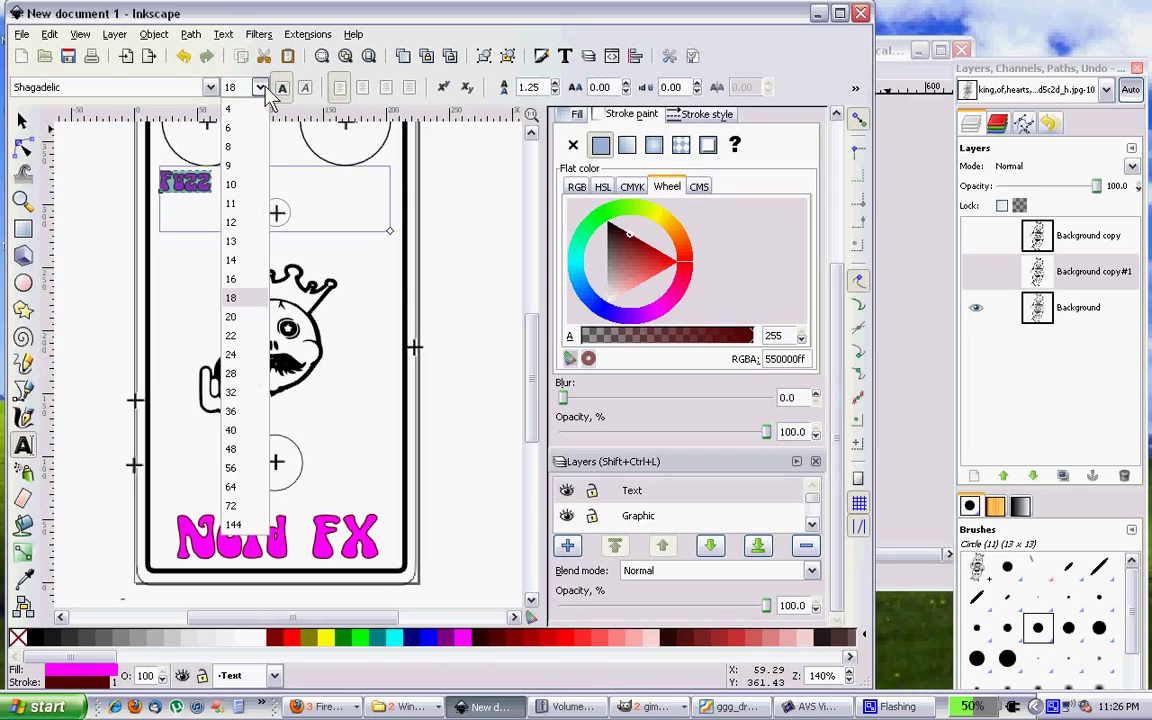
left_click(231, 316)
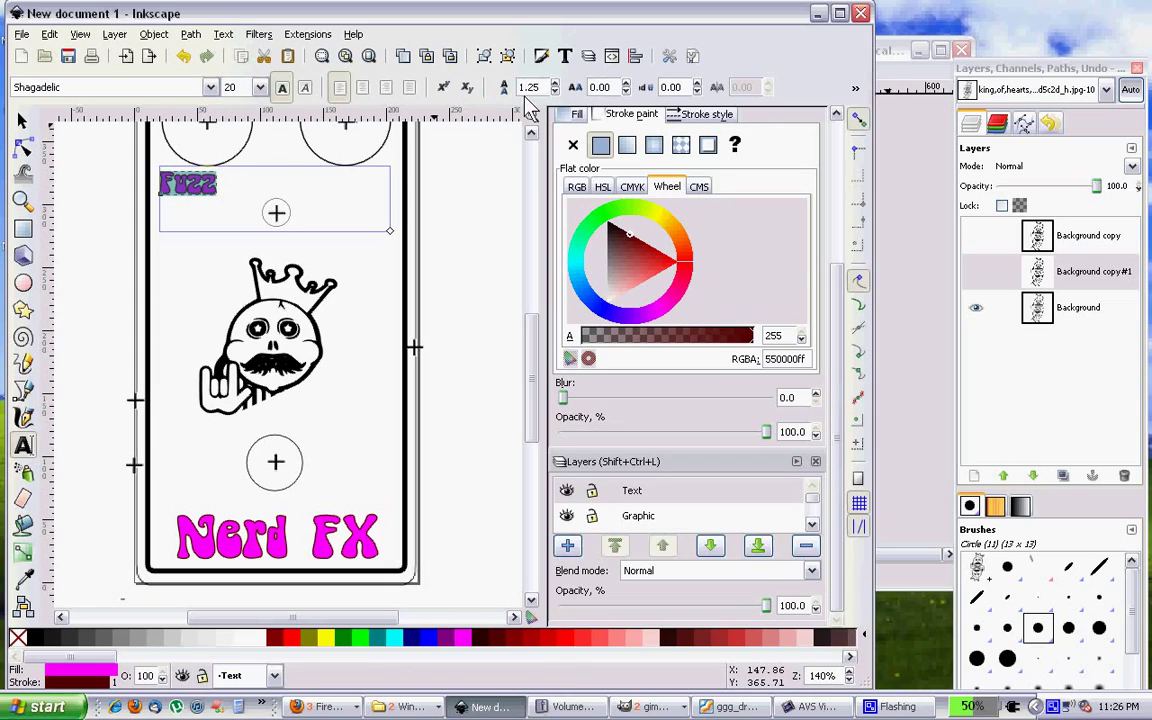
left_click(626, 83)
left_click(626, 83)
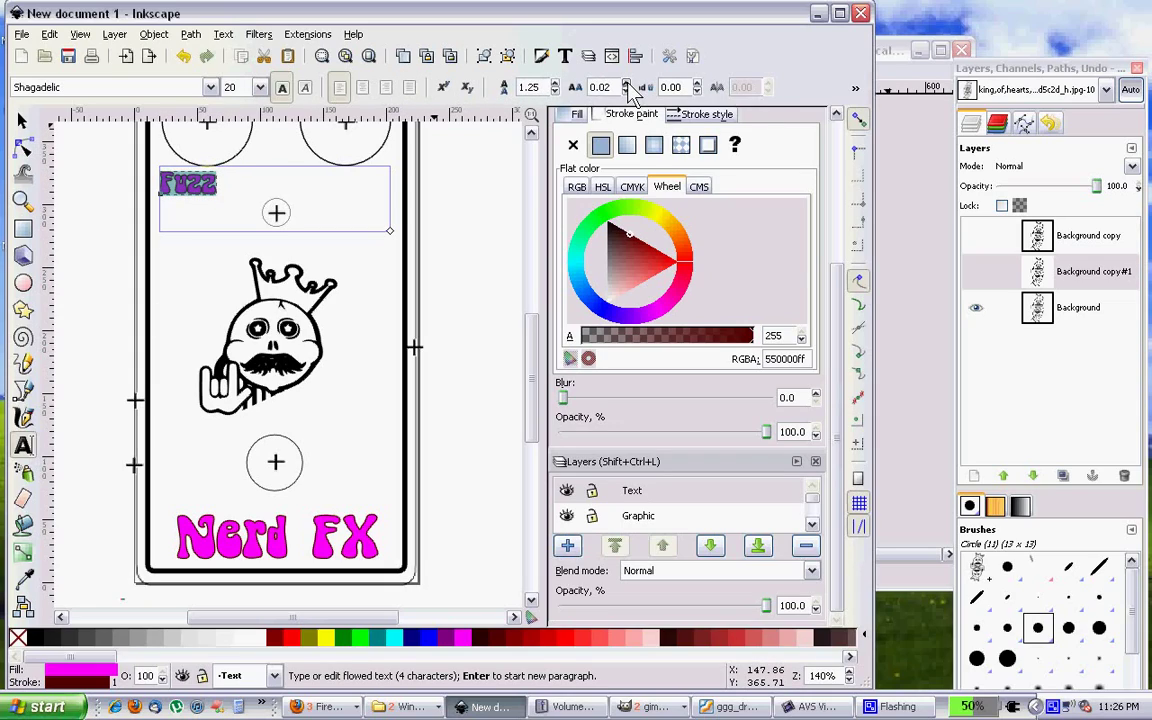
left_click_drag(627, 87, 627, 87)
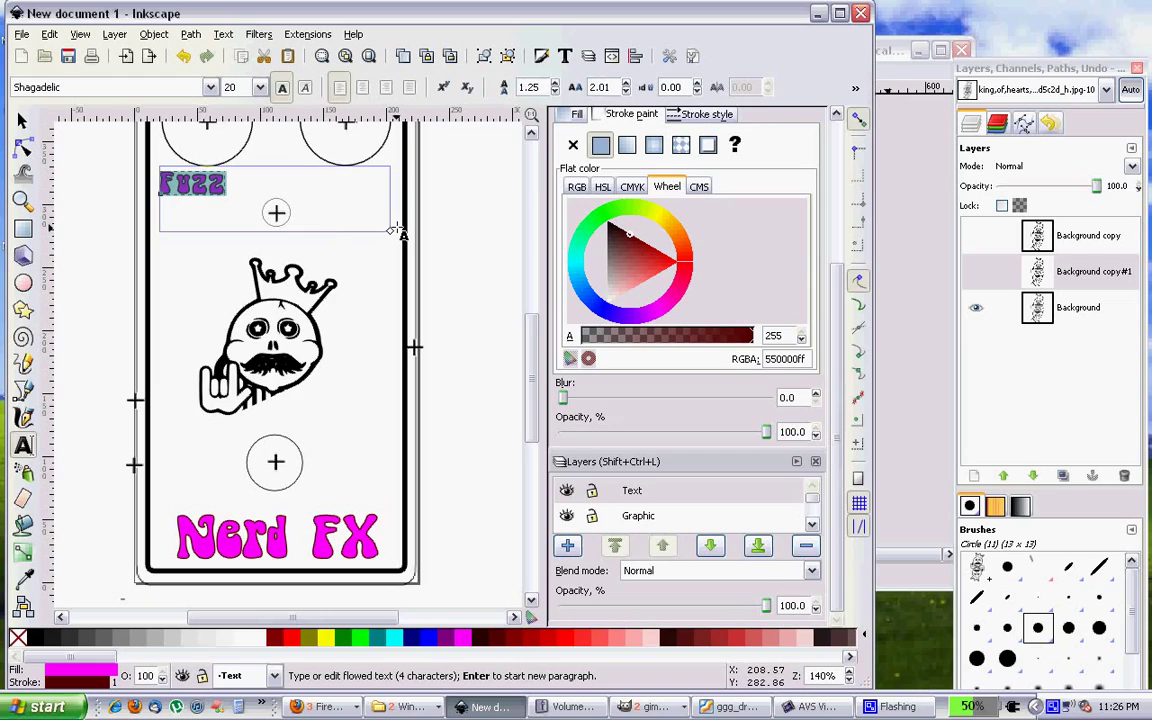
Step: Shrink the "Fuzz" text frame to fit the word and centre the label under the upper-left hole, at about X 28, Y 310 px
left_click_drag(391, 229, 233, 204)
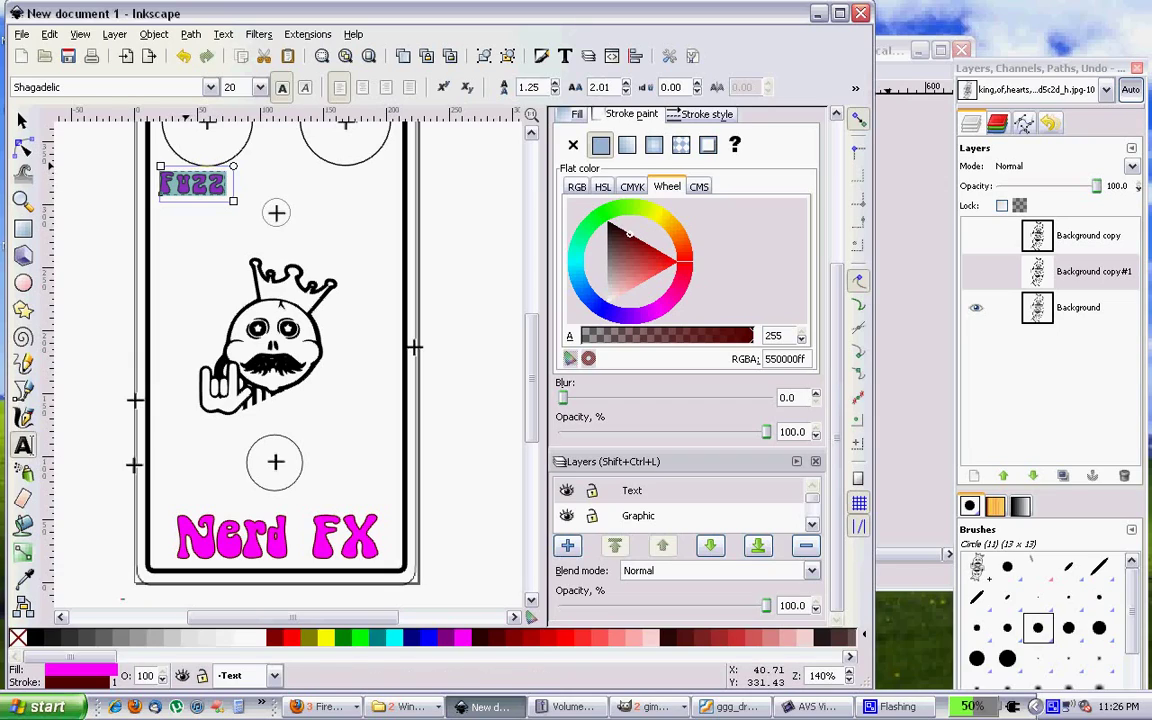
left_click(22, 120)
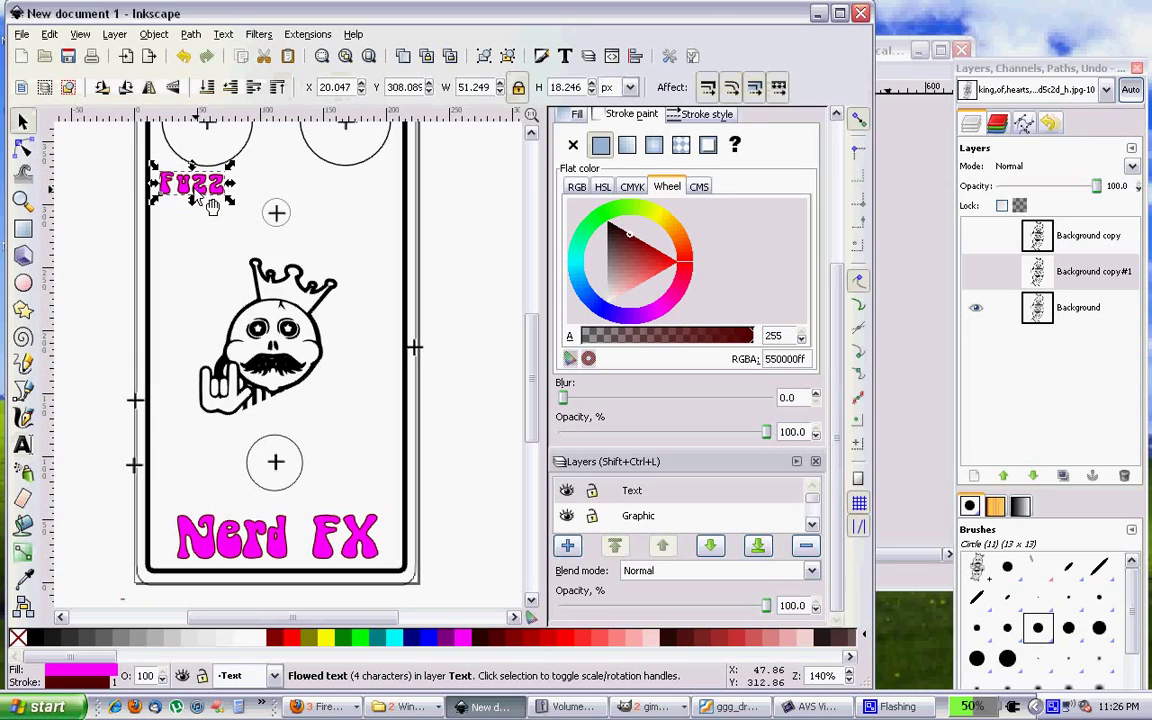
left_click_drag(196, 199, 207, 202)
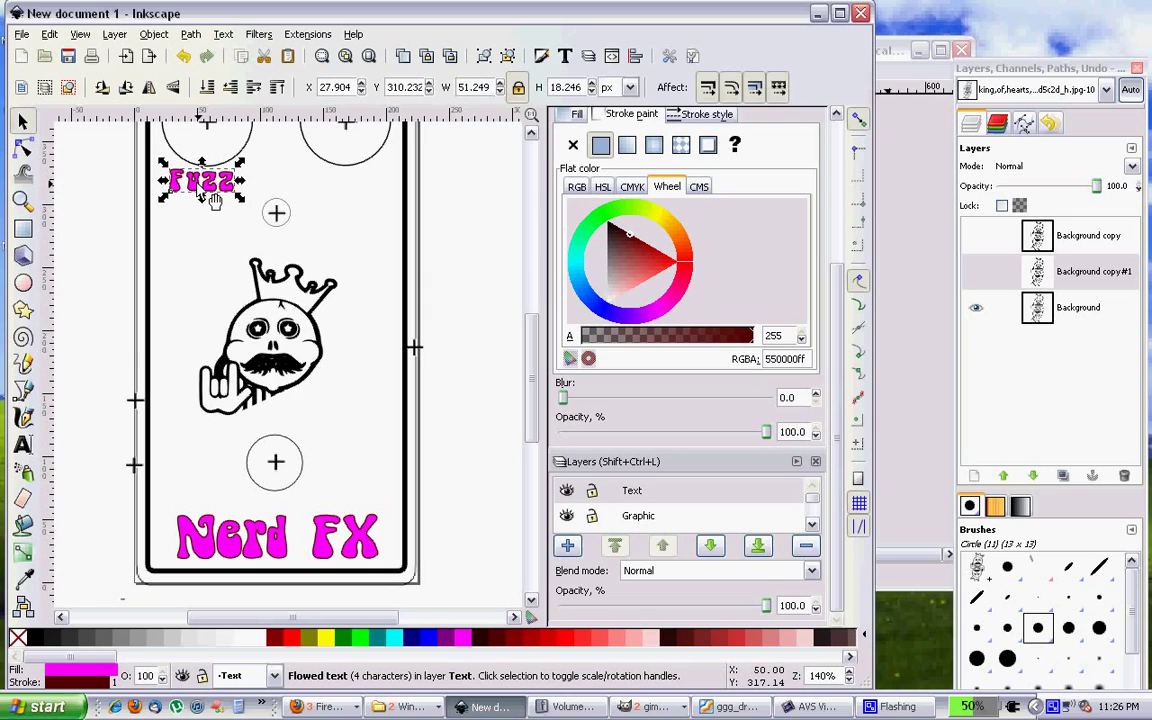
Step: Place a duplicate of the "Fuzz" label beneath the upper-right hole, at about X 142, Y 311 px, and replace its wording with "Vol"
key("ctrl+d")
left_click_drag(210, 204, 354, 199)
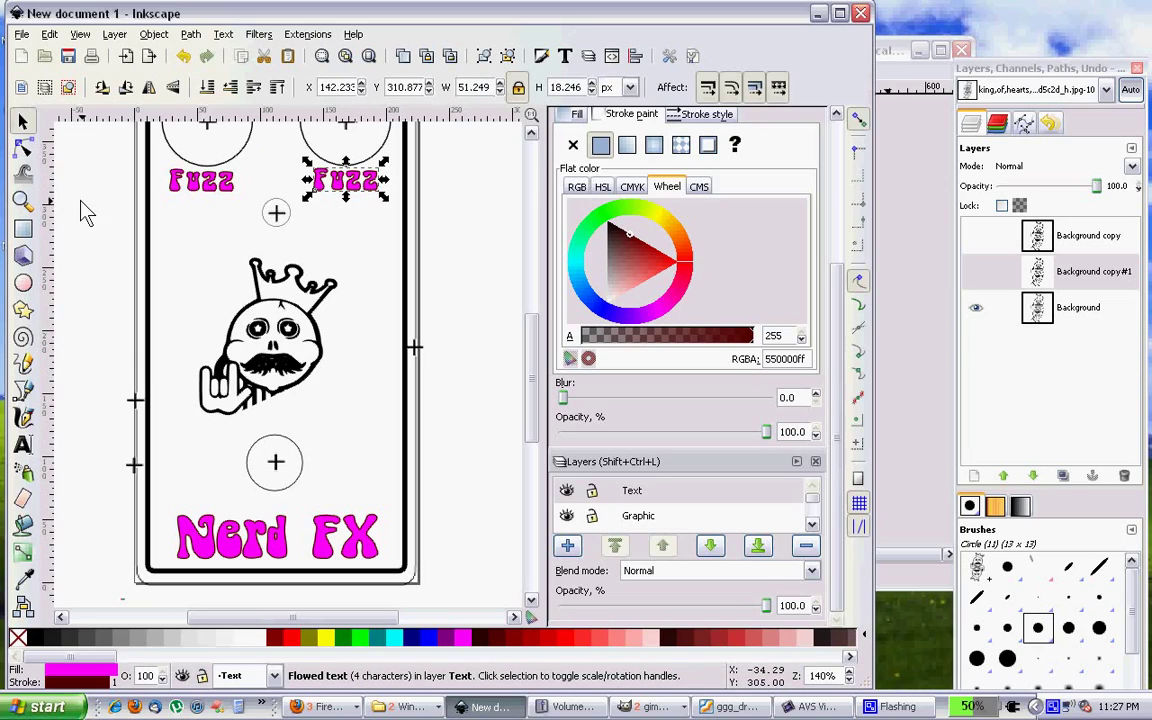
left_click(23, 444)
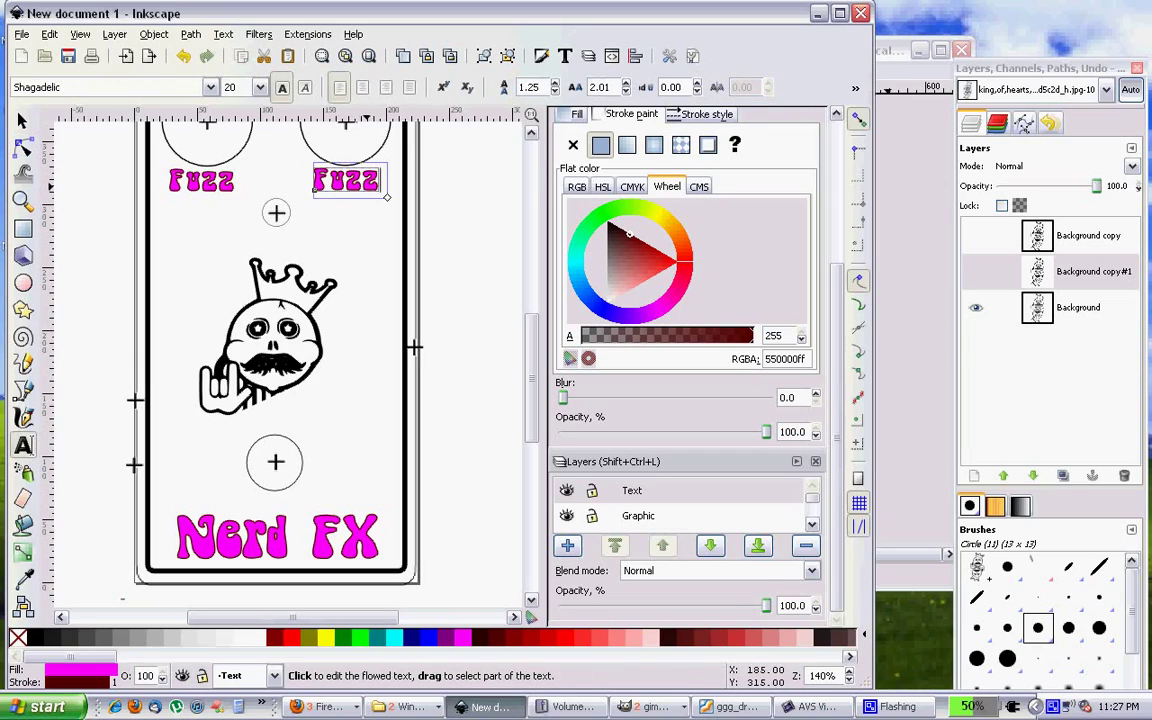
left_click_drag(382, 181, 300, 180)
type("U")
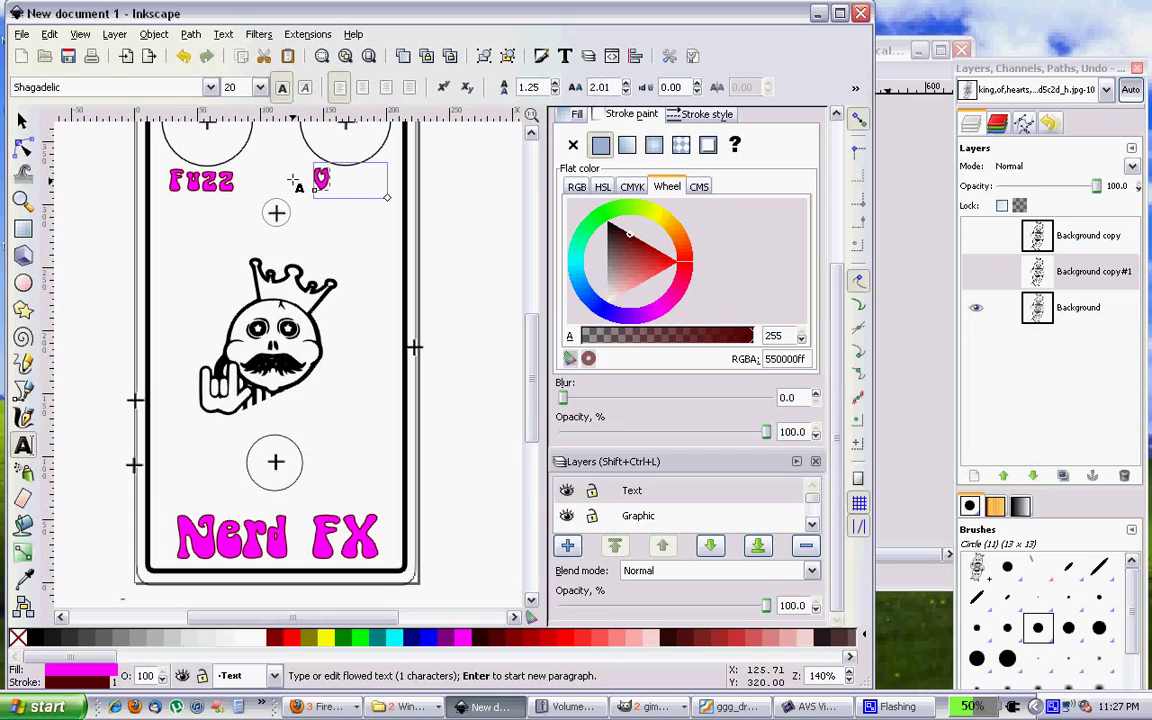
left_click(386, 183)
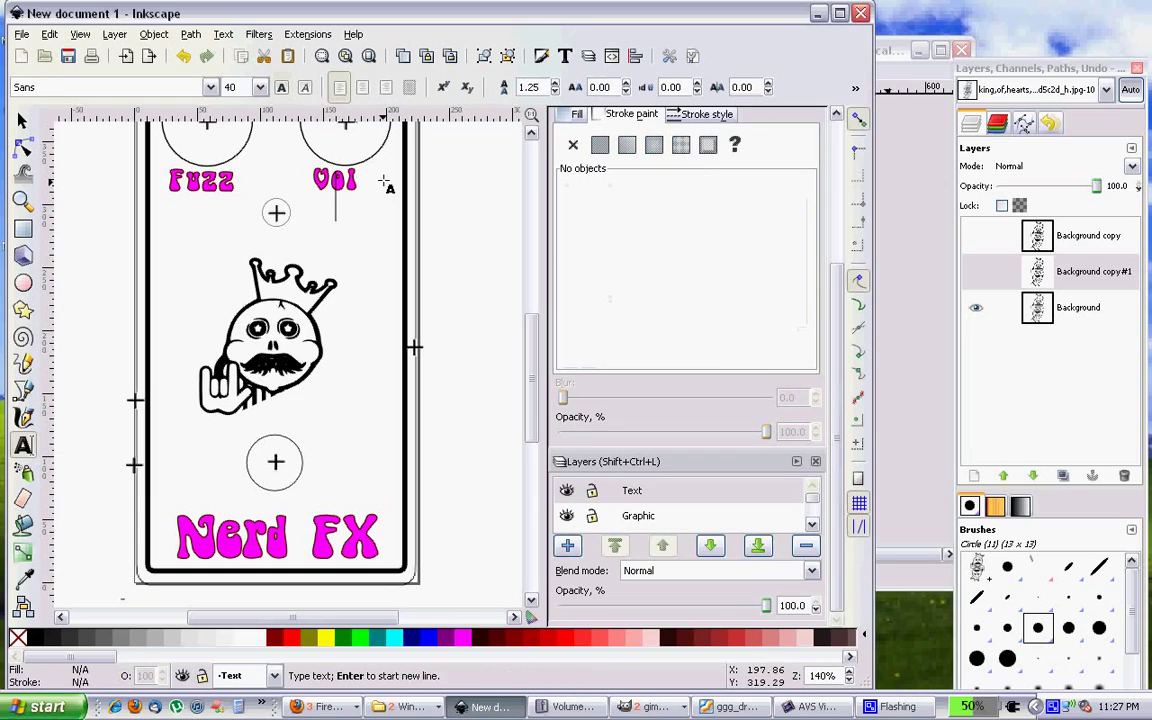
left_click(333, 176)
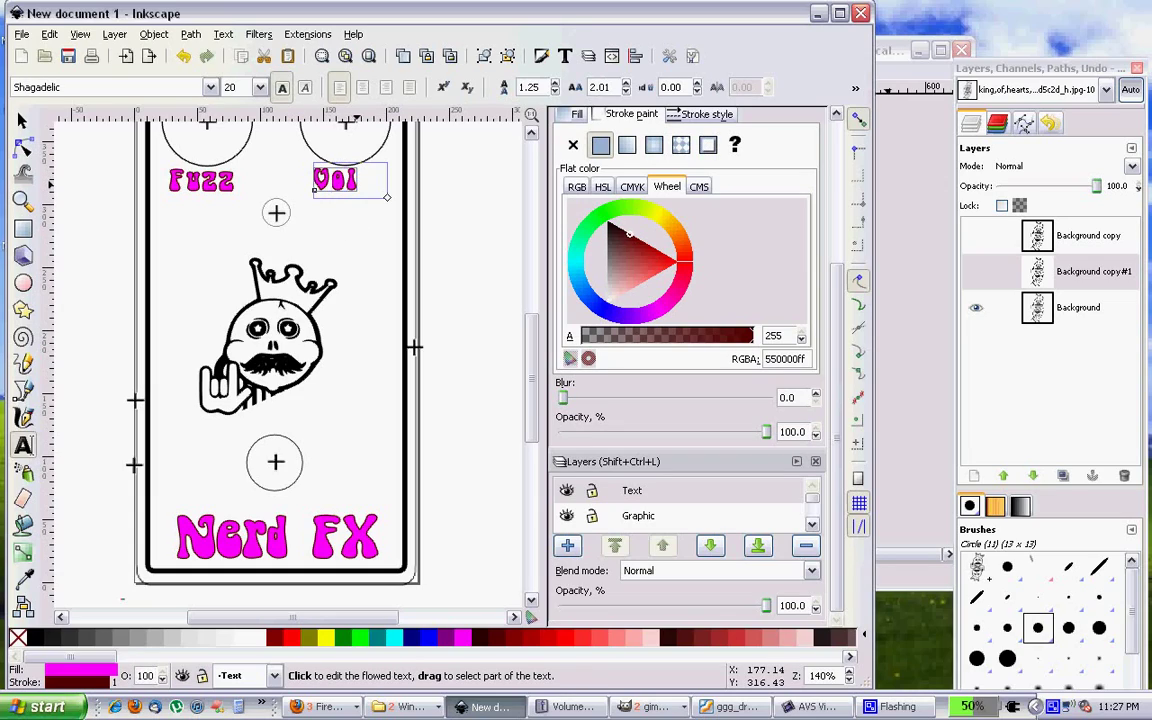
left_click(349, 179)
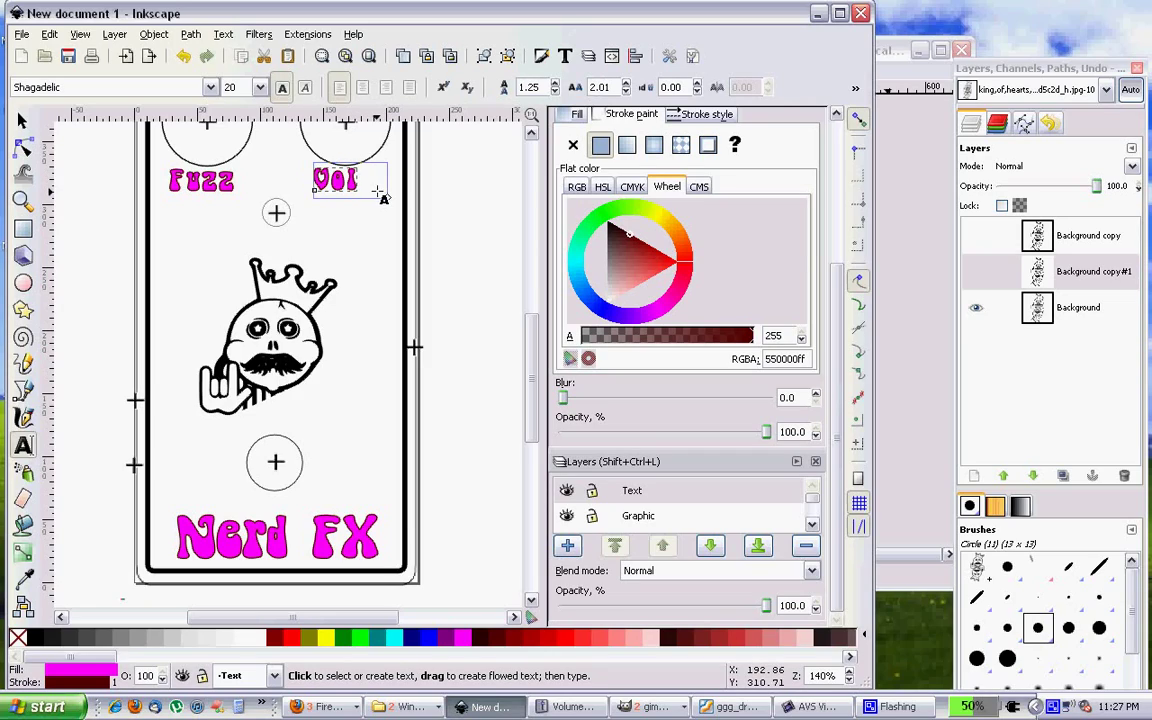